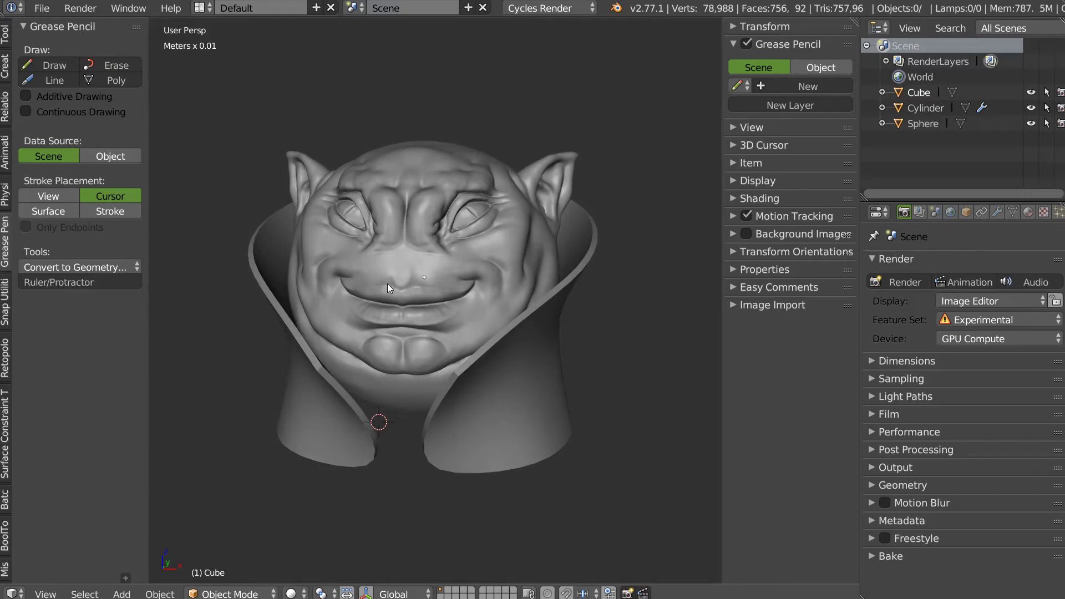
# Hide all scene objects and switch to the front orthographic view for sketching.
pyautogui.moveTo(388, 284); pyautogui.dragTo(448, 244, button='middle')
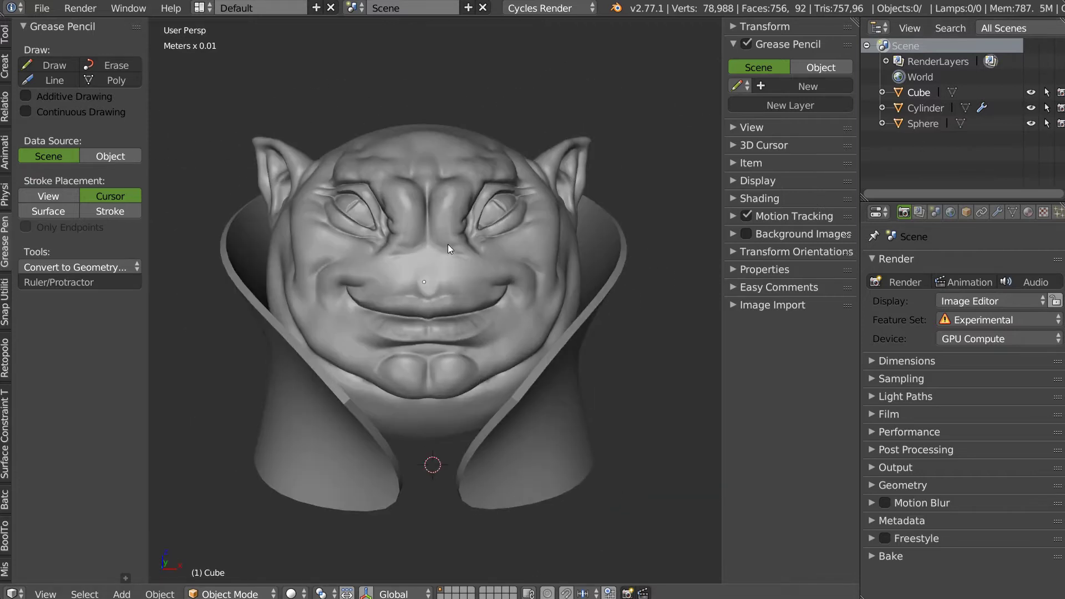
pyautogui.press('h')
pyautogui.press('KP_7')
pyautogui.press('KP_1')
# Sketch the goblin's eye, a short line below it and the hair in a maximised viewport.
pyautogui.moveTo(553, 175); pyautogui.dragTo(481, 222)
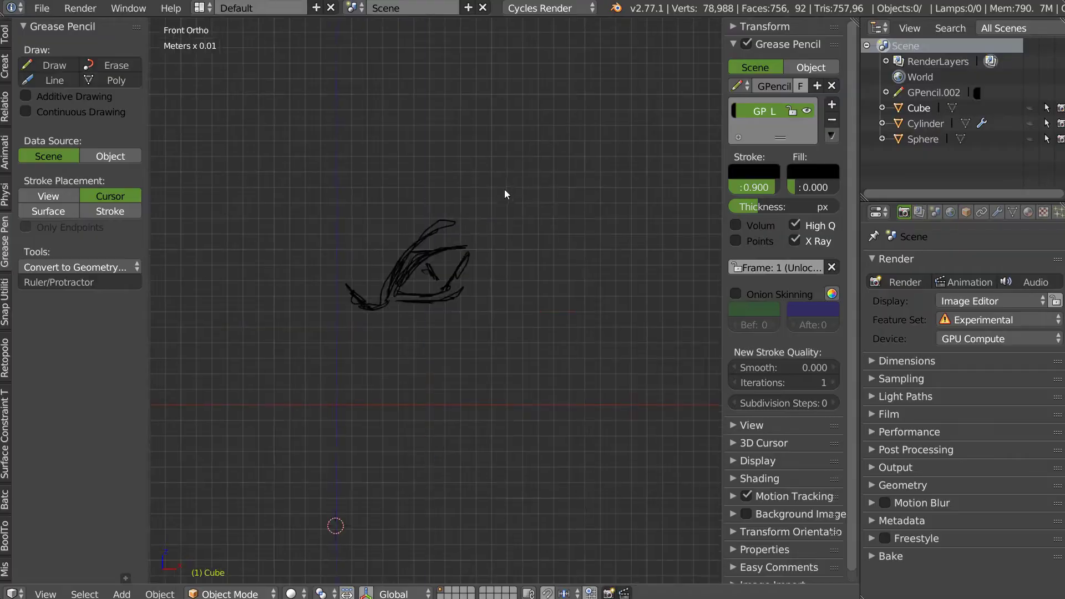
pyautogui.hotkey('alt', 'F10')
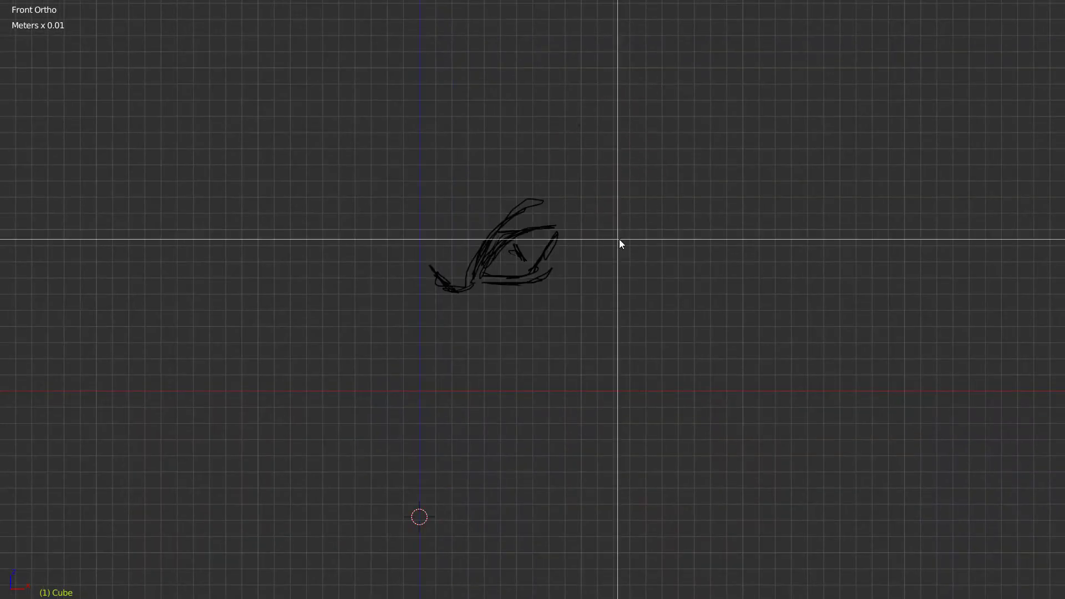
pyautogui.press('n')
pyautogui.keyDown('shift'); pyautogui.moveTo(389, 277); pyautogui.dragTo(410, 300, button='middle'); pyautogui.keyUp('shift')
pyautogui.moveTo(410, 299); pyautogui.dragTo(403, 342)
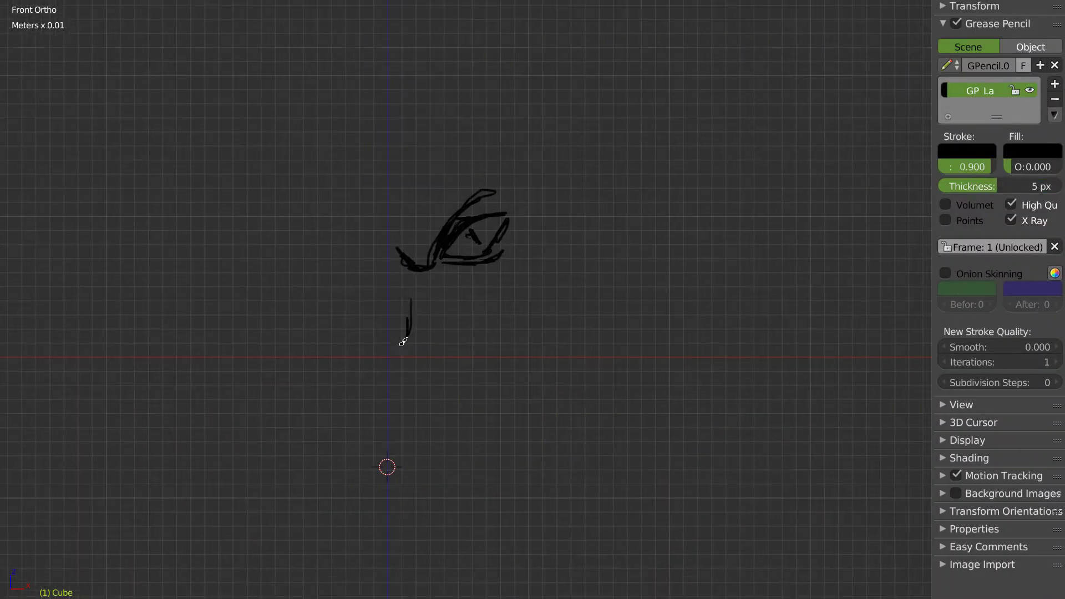
pyautogui.moveTo(381, 119); pyautogui.dragTo(400, 133)
pyautogui.scroll(-2, 547, 336)
# Draw the jaw line, neck, face outline, shoulder line and short chin strokes.
pyautogui.keyDown('shift'); pyautogui.moveTo(547, 336); pyautogui.dragTo(511, 190, button='middle'); pyautogui.keyUp('shift')
pyautogui.moveTo(511, 190); pyautogui.dragTo(405, 381)
pyautogui.keyDown('shift'); pyautogui.moveTo(387, 314); pyautogui.dragTo(515, 306, button='middle'); pyautogui.keyUp('shift')
pyautogui.moveTo(517, 355); pyautogui.dragTo(513, 400)
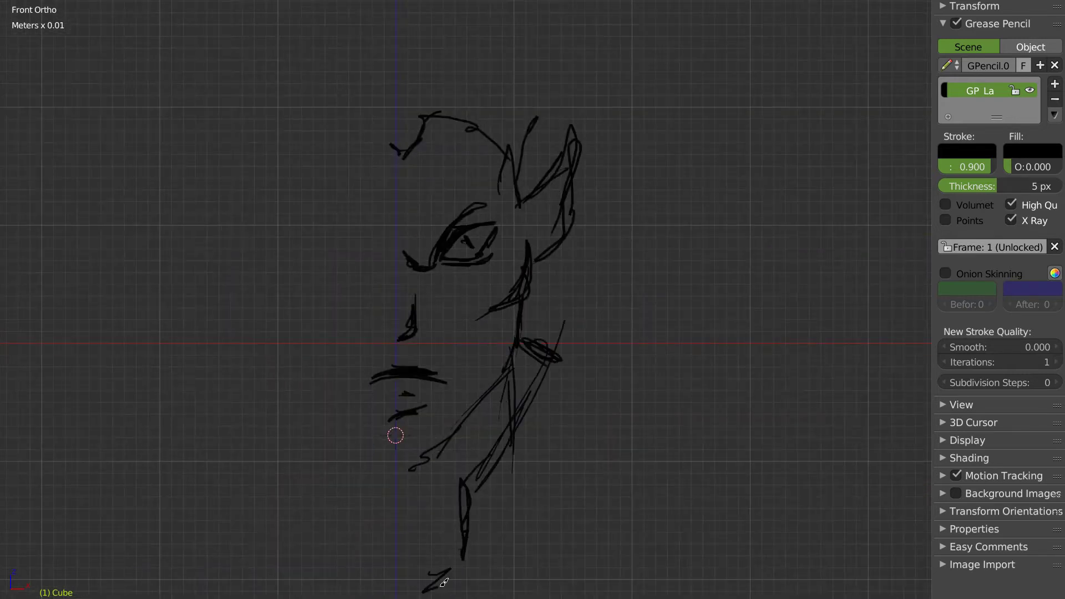
pyautogui.moveTo(514, 480); pyautogui.dragTo(777, 556)
pyautogui.scroll(-1, 555, 307)
pyautogui.keyDown('shift'); pyautogui.moveTo(475, 329); pyautogui.dragTo(425, 490, button='middle'); pyautogui.keyUp('shift')
pyautogui.moveTo(433, 247); pyautogui.dragTo(458, 207)
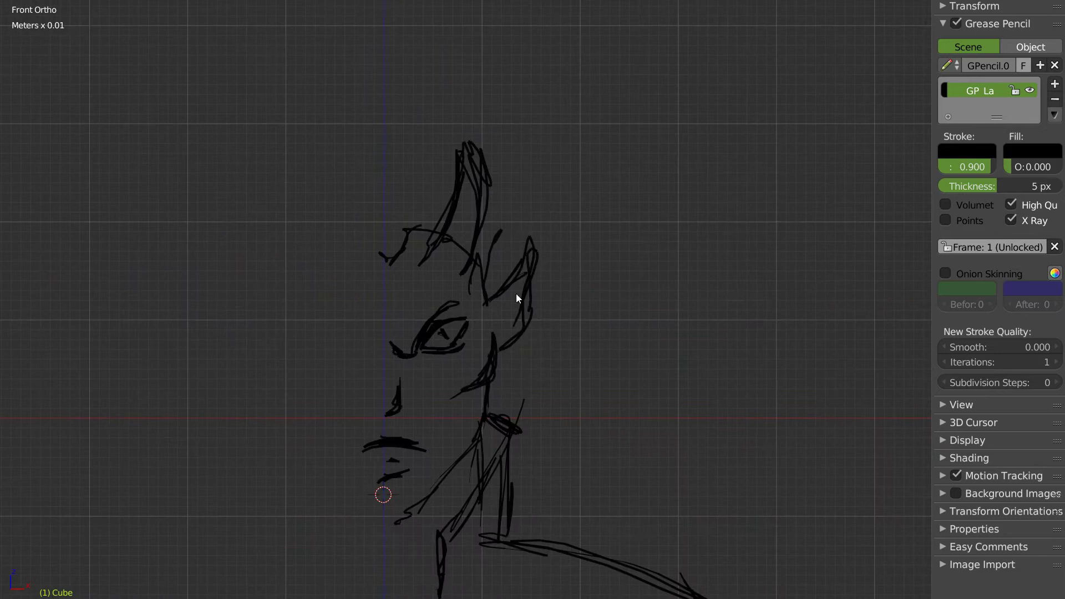
pyautogui.keyDown('shift'); pyautogui.moveTo(609, 270); pyautogui.dragTo(660, 108, button='middle'); pyautogui.keyUp('shift')
pyautogui.moveTo(515, 423); pyautogui.dragTo(457, 455)
pyautogui.moveTo(529, 168)
pyautogui.keyDown('shift'); pyautogui.mouseDown(button='middle')
pyautogui.moveTo(528, 311)
pyautogui.moveTo(549, 322)
pyautogui.mouseUp(button='middle'); pyautogui.keyUp('shift')
# Add a question-mark ear curve and a curve below it, then erase the inner loops.
pyautogui.press('t')
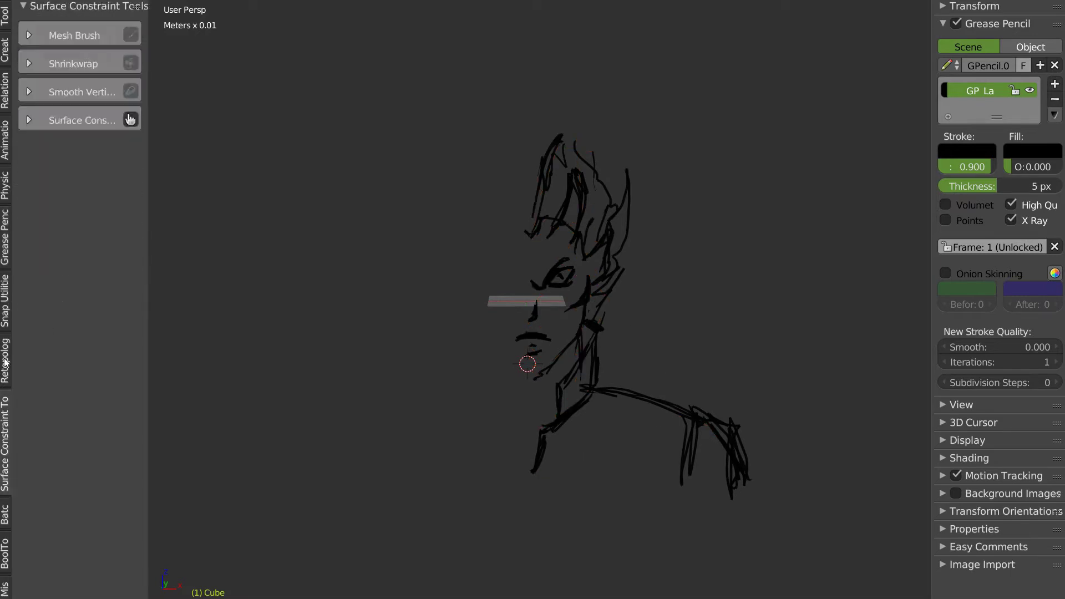
pyautogui.press('KP_1')
pyautogui.moveTo(543, 146); pyautogui.dragTo(513, 279)
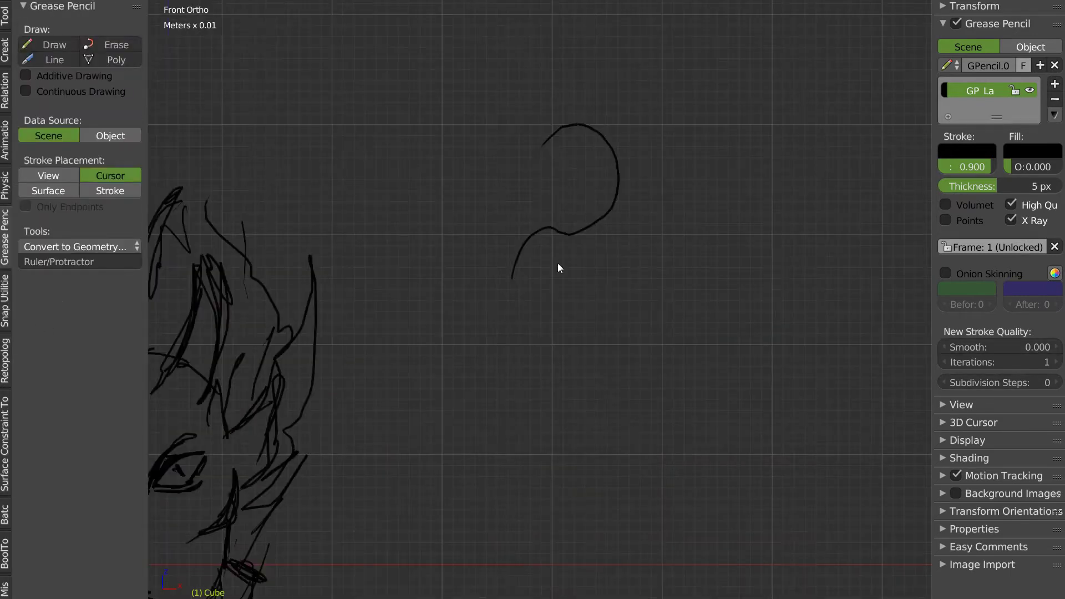
pyautogui.moveTo(612, 281); pyautogui.dragTo(482, 425)
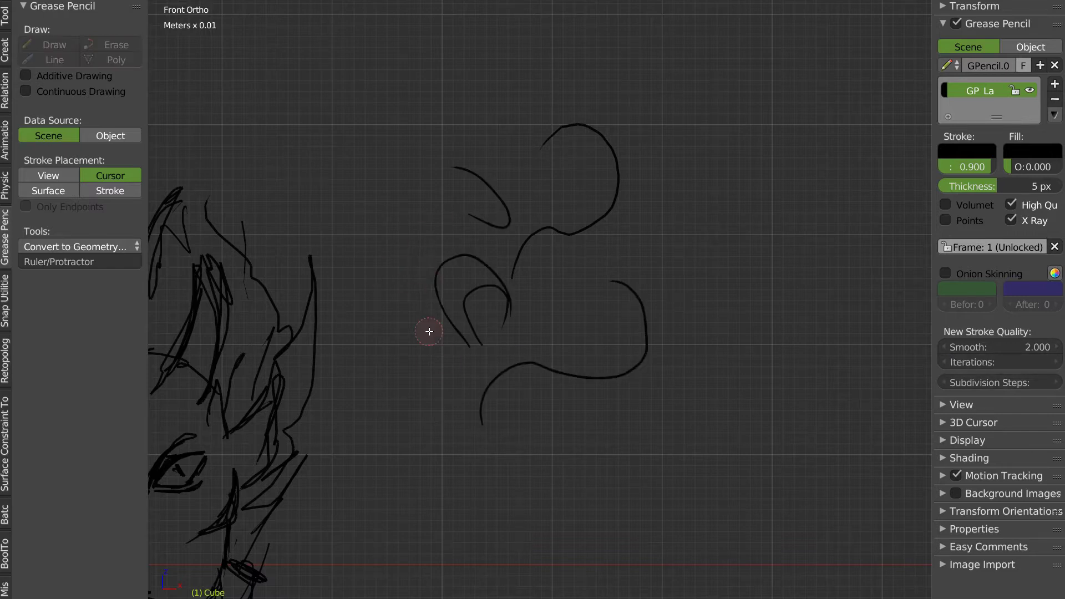
pyautogui.scroll(1, 430, 332)
pyautogui.moveTo(464, 309); pyautogui.dragTo(499, 308)
pyautogui.moveTo(455, 381)
pyautogui.mouseDown(button='middle')
pyautogui.moveTo(426, 347)
pyautogui.moveTo(468, 269)
pyautogui.mouseUp(button='middle')
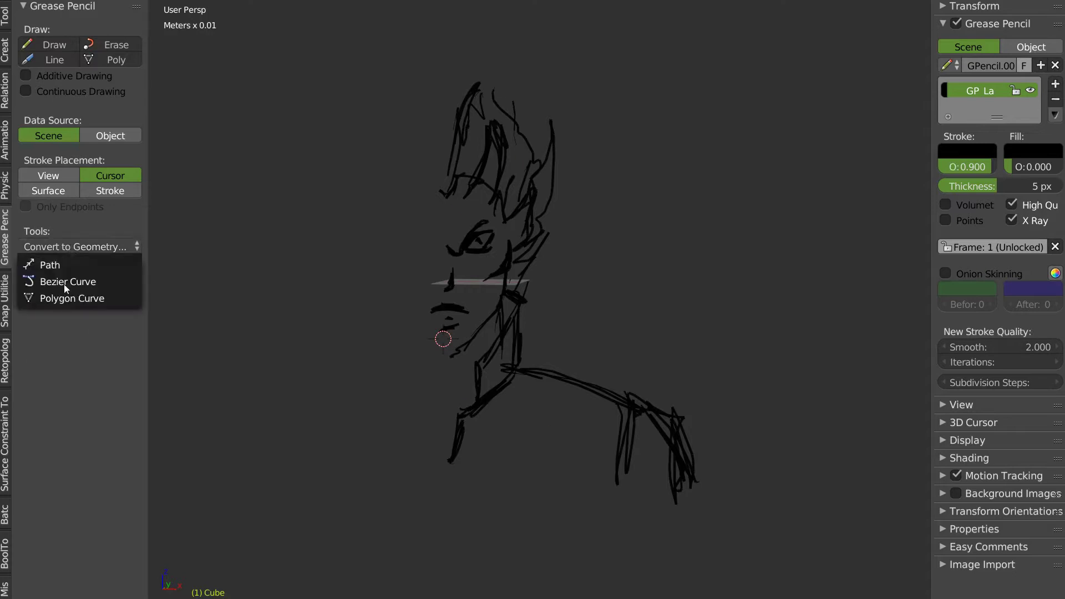
# Expand the tool and grease pencil settings and recheck the sketch in front view.
pyautogui.click(40, 43)
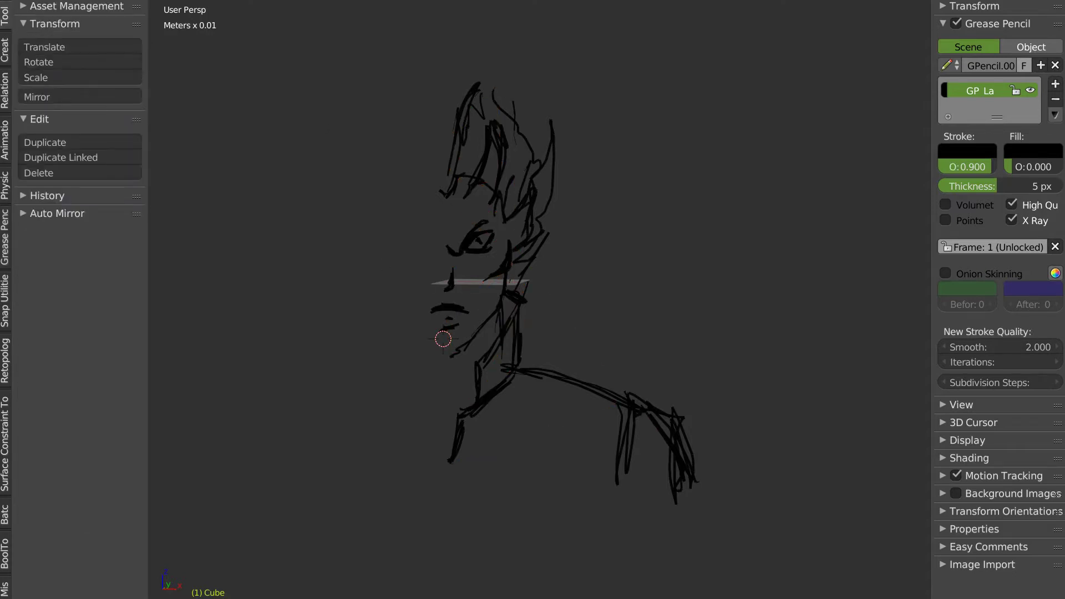
pyautogui.click(5, 236)
pyautogui.press('KP_1')
pyautogui.moveTo(507, 249); pyautogui.dragTo(553, 325, button='middle')
pyautogui.press('KP_1')
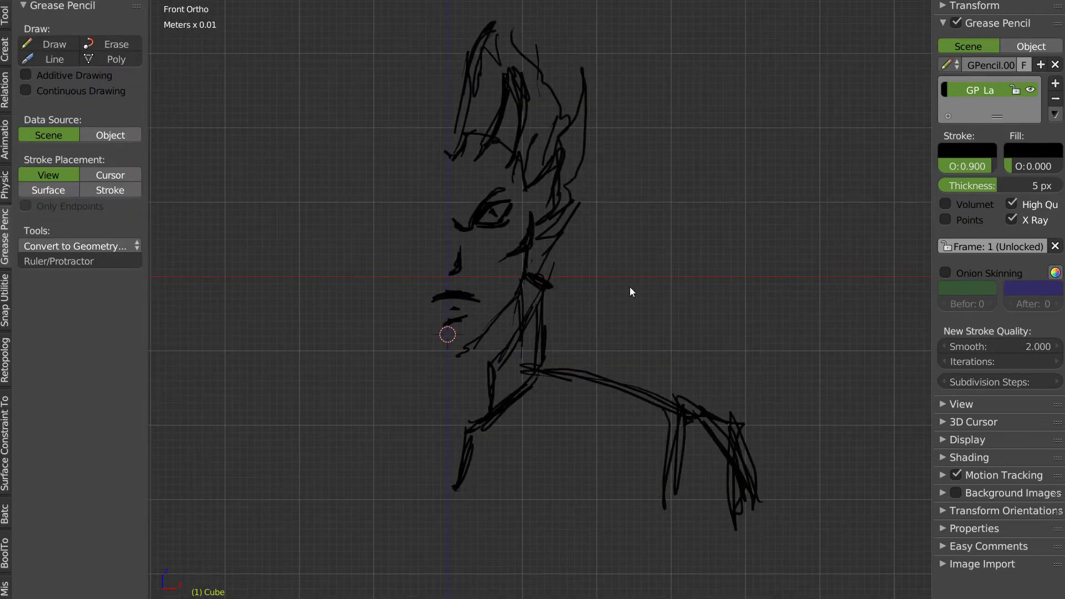
# Append the Skull asset from the library and scale it up to match the sketch.
pyautogui.click(45, 6)
pyautogui.click(67, 89)
pyautogui.click(449, 241)
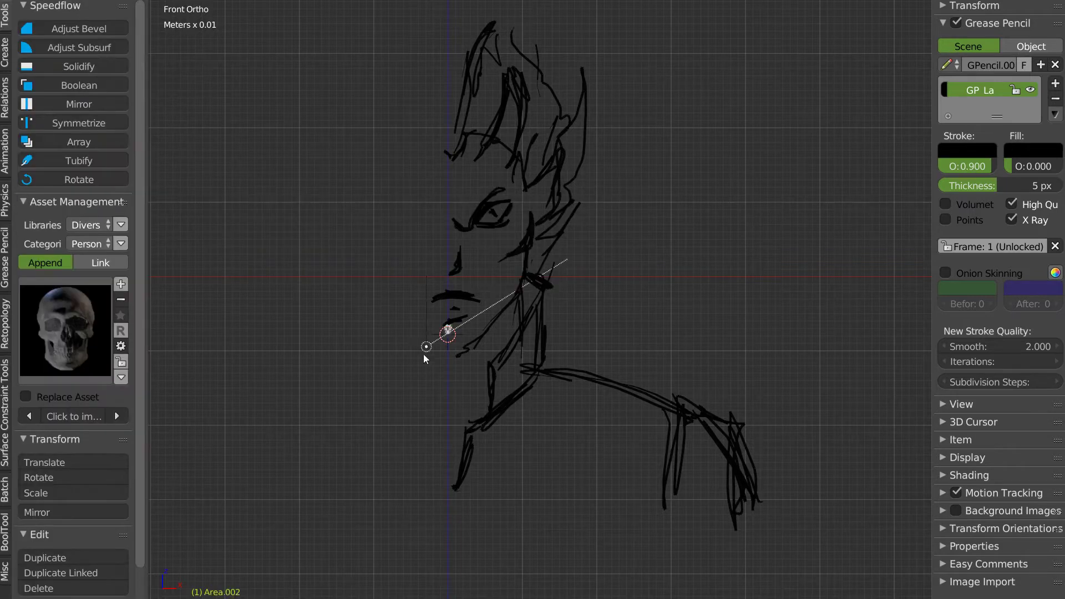
pyautogui.press('s')
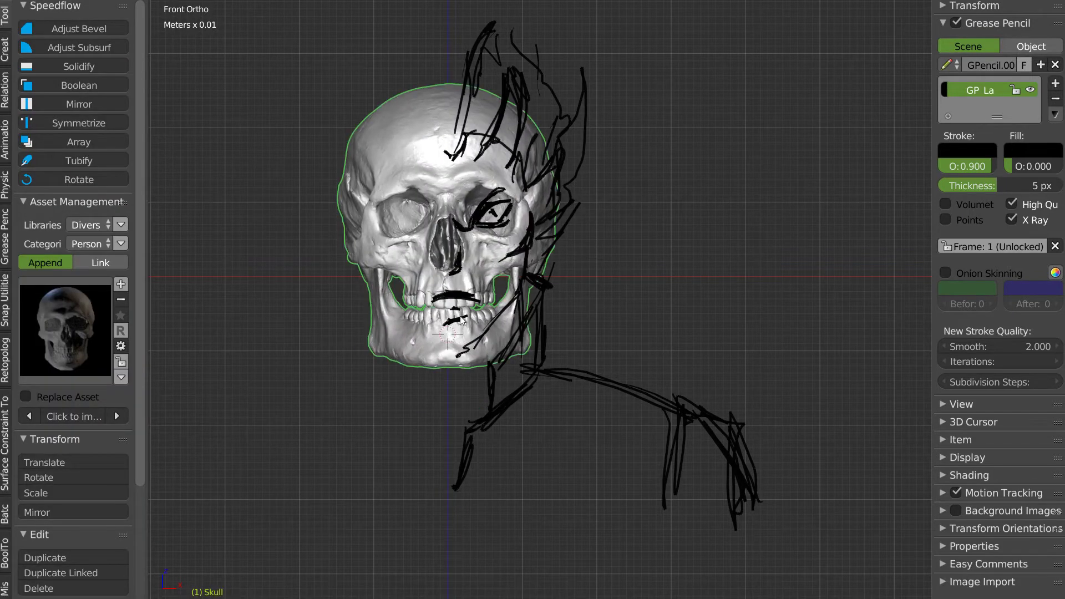
pyautogui.click(475, 266)
# Check the skull from side and front, then edit the eye sphere's mesh, framed in view.
pyautogui.press('KP_3')
pyautogui.moveTo(560, 296); pyautogui.dragTo(517, 271, button='middle')
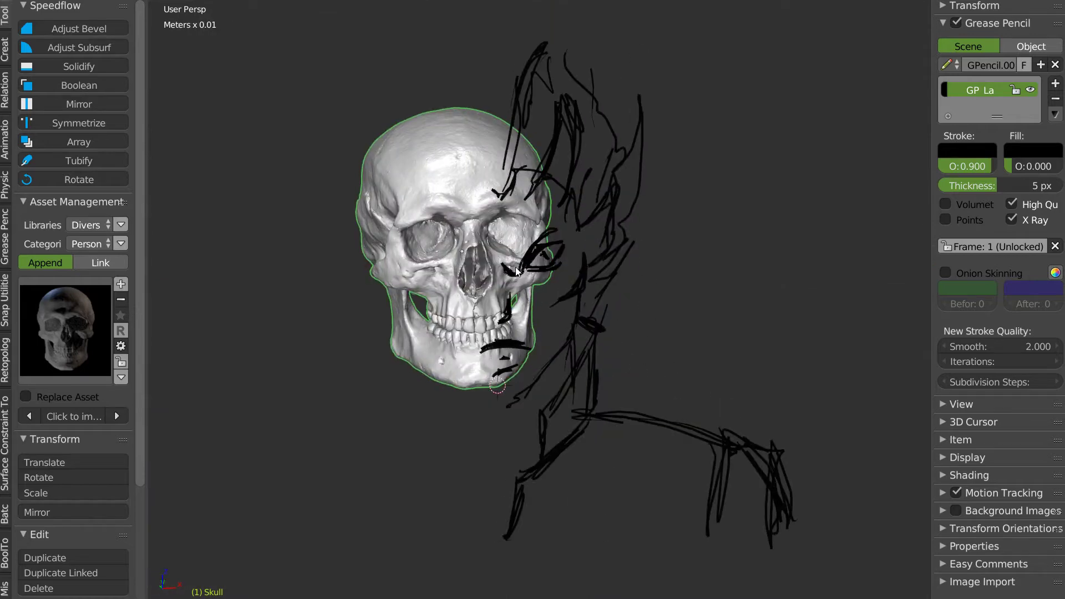
pyautogui.press('KP_1')
pyautogui.scroll(3, 530, 221)
pyautogui.press('s')
pyautogui.press('KP_3')
pyautogui.moveTo(682, 282); pyautogui.dragTo(611, 267, button='middle')
pyautogui.press('Tab')
pyautogui.press('KP_Decimal')
pyautogui.press('KP_1')
# Select the eye sphere's front cap and shape it into an inset pupil ring.
pyautogui.press('c')
pyautogui.click(435, 196)
pyautogui.moveTo(436, 196); pyautogui.dragTo(656, 244, button='middle')
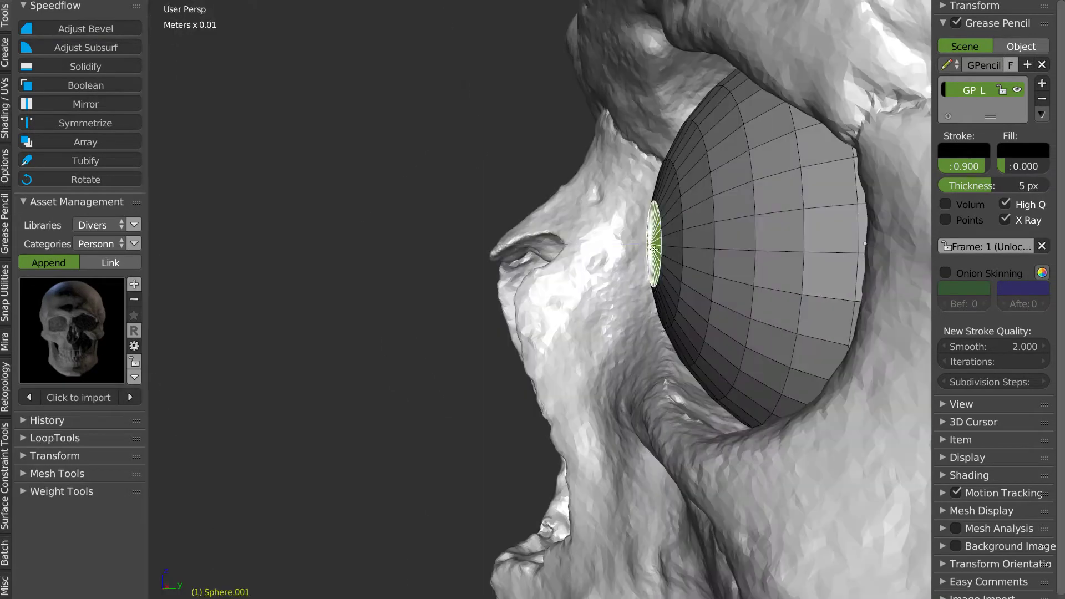
pyautogui.press('KP_1')
pyautogui.moveTo(730, 205); pyautogui.dragTo(610, 244, button='middle')
pyautogui.press('Tab')
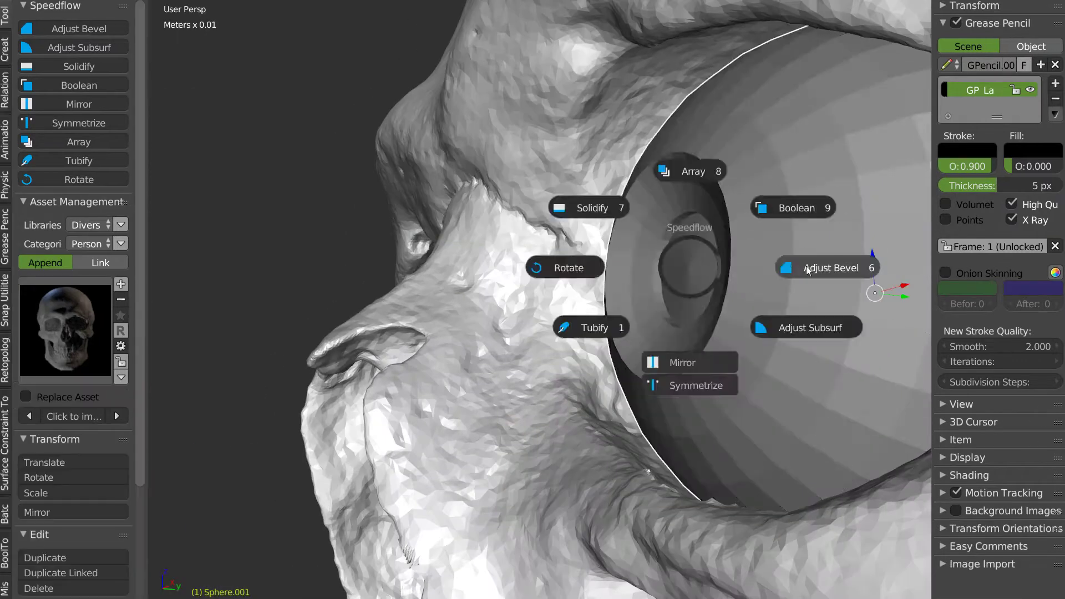
pyautogui.scroll(4, 690, 247)
pyautogui.press('Tab')
pyautogui.press('Tab')
pyautogui.press('KP_1')
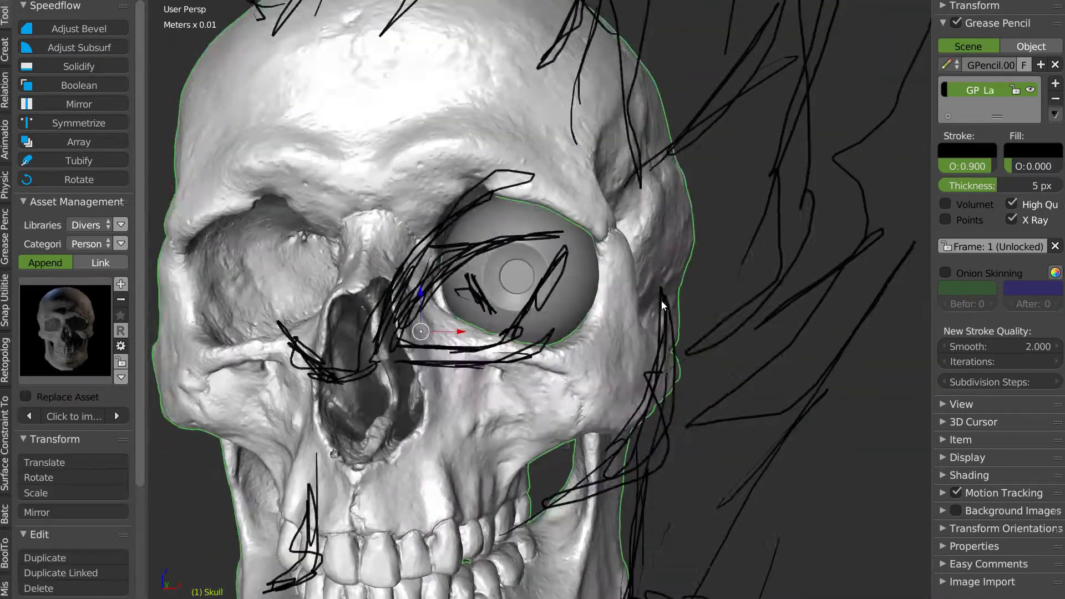
pyautogui.scroll(4, 566, 297)
# Select the eye sphere and then the skull, checking them from several angles.
pyautogui.click(475, 298)
pyautogui.moveTo(595, 267)
pyautogui.mouseDown(button='middle')
pyautogui.moveTo(778, 225)
pyautogui.moveTo(791, 246)
pyautogui.mouseUp(button='middle')
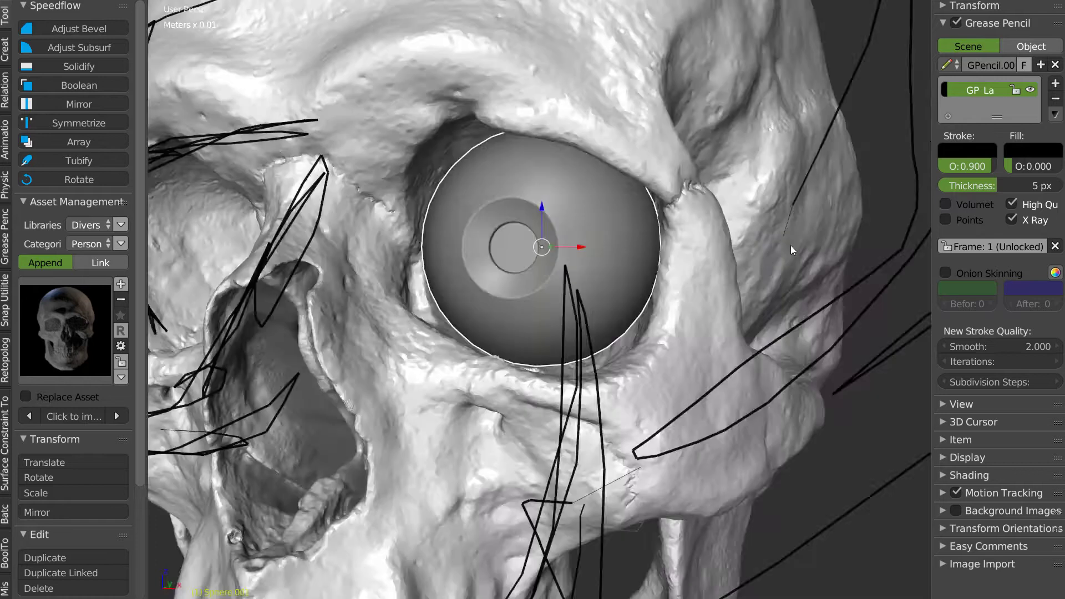
pyautogui.scroll(-4, 530, 277)
pyautogui.scroll(-5, 531, 273)
pyautogui.moveTo(597, 228); pyautogui.dragTo(505, 289, button='middle')
pyautogui.click(506, 290)
pyautogui.press('Escape')
pyautogui.moveTo(504, 403)
pyautogui.mouseDown(button='middle')
pyautogui.moveTo(576, 446)
pyautogui.moveTo(613, 339)
pyautogui.mouseUp(button='middle')
# Hide the reference image plane, add a new head sphere and scale it over the skull.
pyautogui.press('KP_1')
pyautogui.click(466, 245)
pyautogui.press('h')
pyautogui.hotkey('alt', 'h')
pyautogui.press('KP_3')
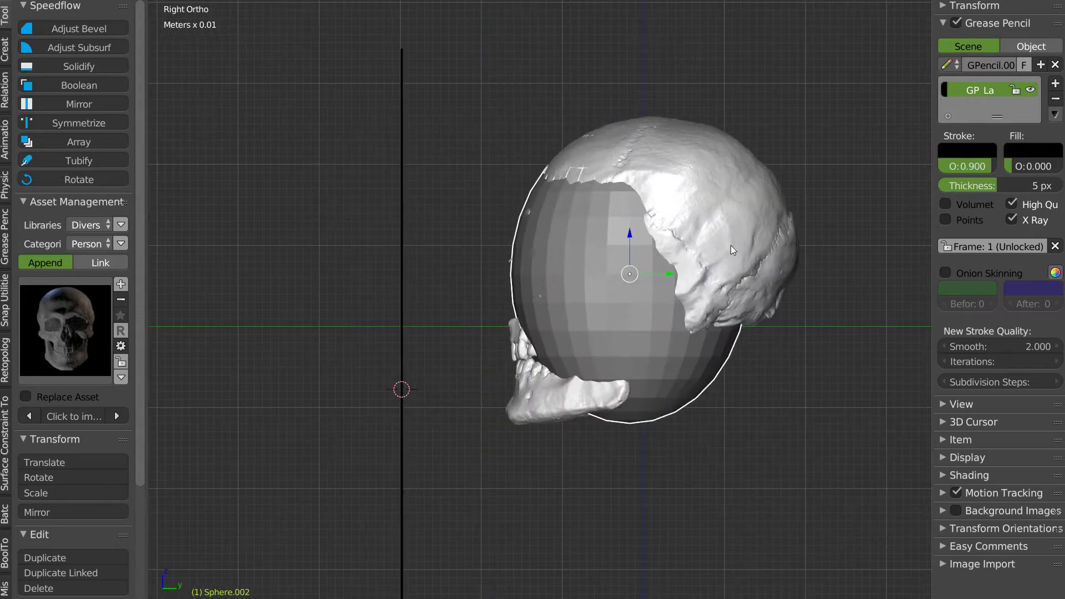
# Grab-sculpt the head sphere over the skull, checking its shape in wireframe.
pyautogui.hotkey('ctrl', 'Tab')
pyautogui.scroll(-2, 731, 251)
pyautogui.moveTo(642, 192); pyautogui.dragTo(670, 233)
pyautogui.press('KP_1')
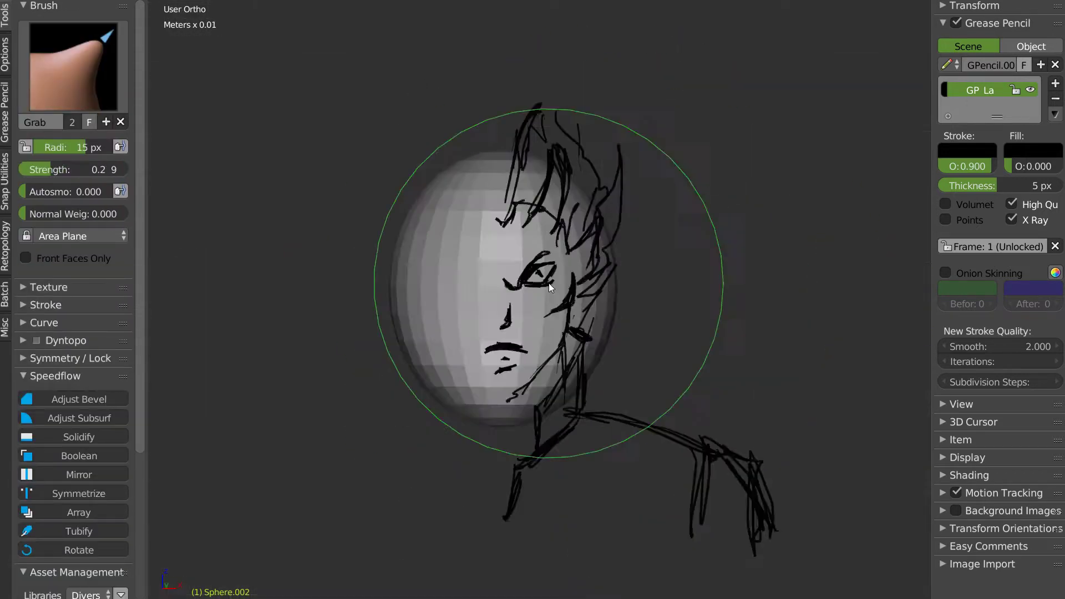
pyautogui.press('z')
pyautogui.press('z')
pyautogui.moveTo(449, 245); pyautogui.dragTo(549, 313, button='middle')
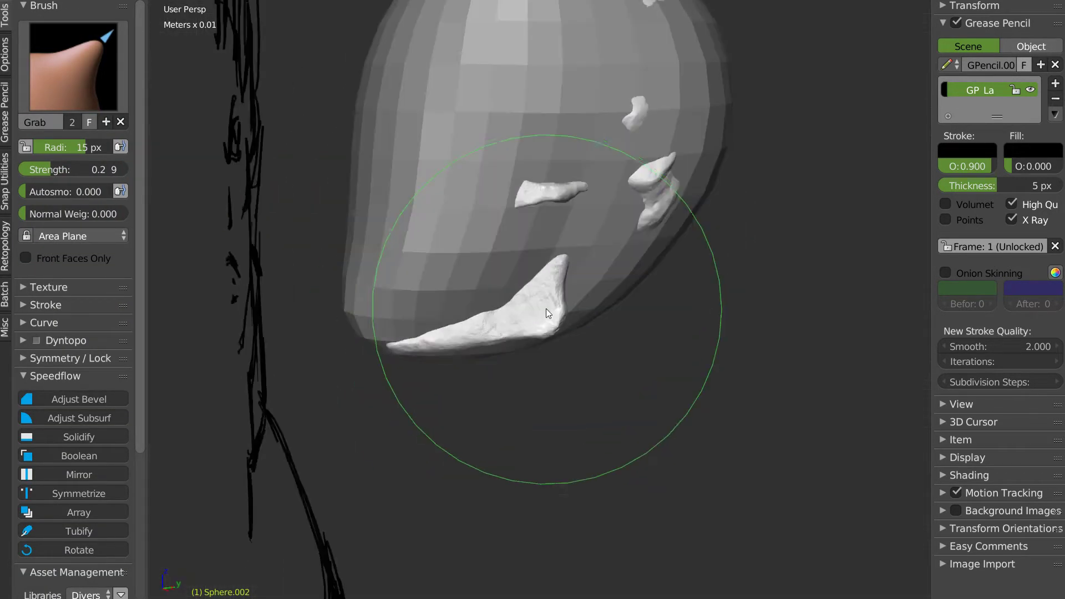
pyautogui.moveTo(416, 269)
pyautogui.mouseDown(button='middle')
pyautogui.moveTo(555, 243)
pyautogui.moveTo(540, 206)
pyautogui.moveTo(487, 285)
pyautogui.moveTo(677, 148)
pyautogui.moveTo(599, 212)
pyautogui.moveTo(571, 304)
pyautogui.mouseUp(button='middle')
# Add an elongated neck sphere and start grab-sculpting the body piece.
pyautogui.press('Tab')
pyautogui.click(522, 393)
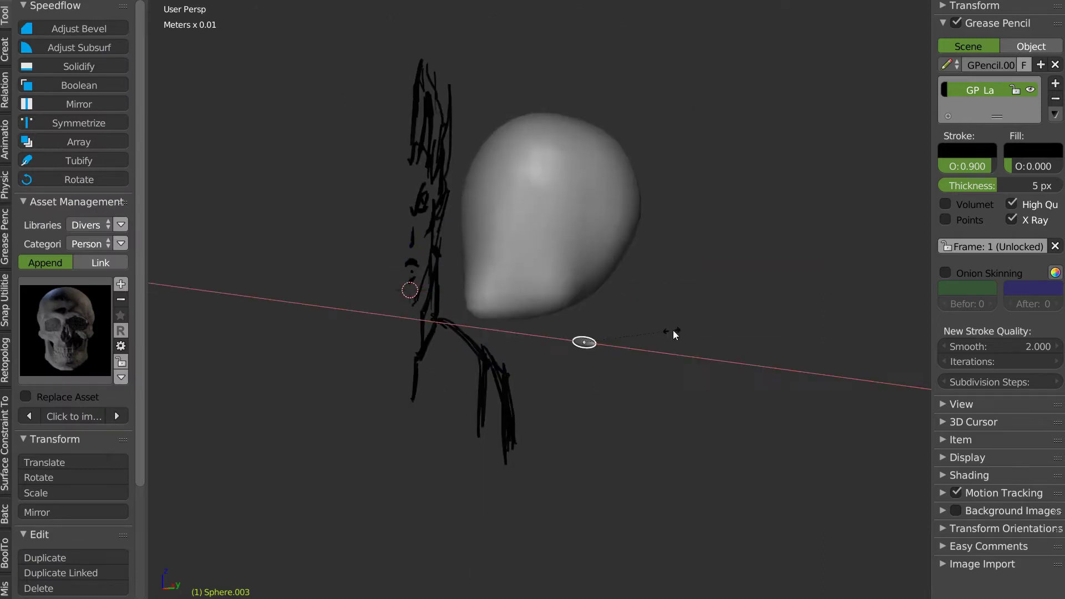
pyautogui.press('KP_3')
pyautogui.scroll(2, 607, 233)
pyautogui.scroll(2, 587, 293)
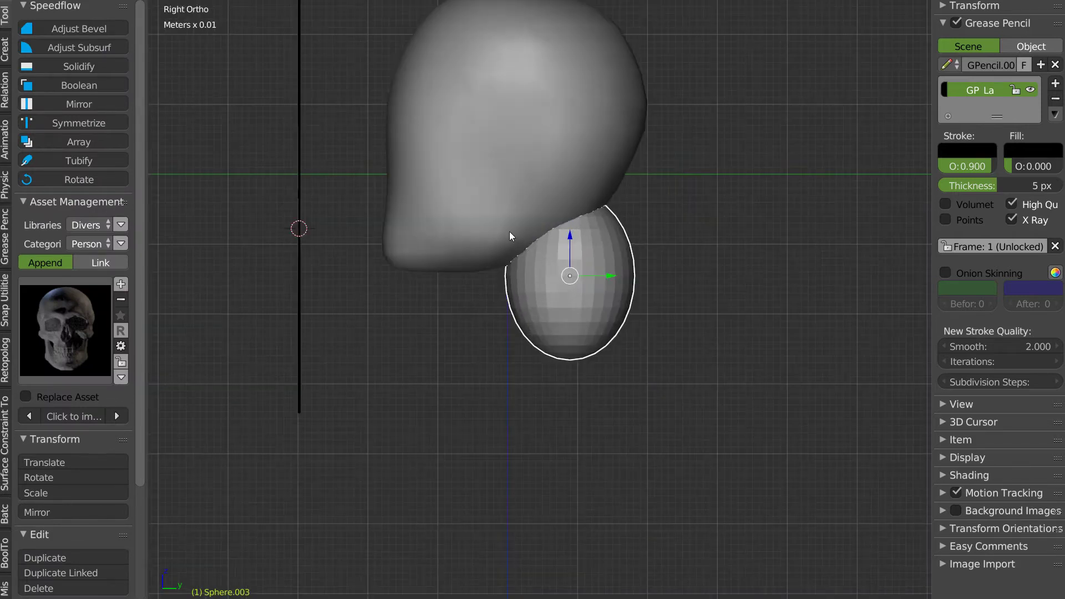
pyautogui.moveTo(570, 276)
pyautogui.mouseDown(button='middle')
pyautogui.moveTo(539, 321)
pyautogui.moveTo(704, 342)
pyautogui.moveTo(512, 340)
pyautogui.moveTo(613, 387)
pyautogui.moveTo(528, 331)
pyautogui.moveTo(578, 407)
pyautogui.moveTo(550, 431)
pyautogui.moveTo(325, 350)
pyautogui.moveTo(441, 335)
pyautogui.moveTo(578, 266)
pyautogui.moveTo(536, 156)
pyautogui.moveTo(499, 167)
pyautogui.mouseUp(button='middle')
pyautogui.hotkey('ctrl', 'Tab')
pyautogui.hotkey('ctrl', 'Tab')
# Select the neck, head and body pieces and Boolean-union them into one mesh.
pyautogui.rightClick(578, 266)
pyautogui.click(201, 8)
pyautogui.click(227, 124)
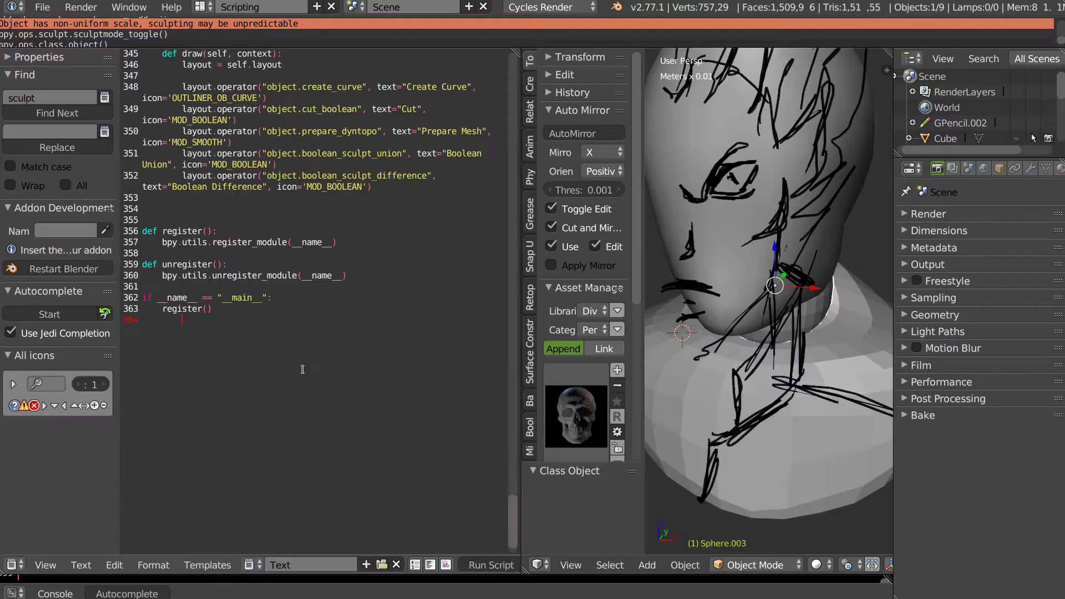
pyautogui.click(201, 7)
pyautogui.click(234, 72)
pyautogui.keyDown('shift'); pyautogui.rightClick(454, 258); pyautogui.keyUp('shift')
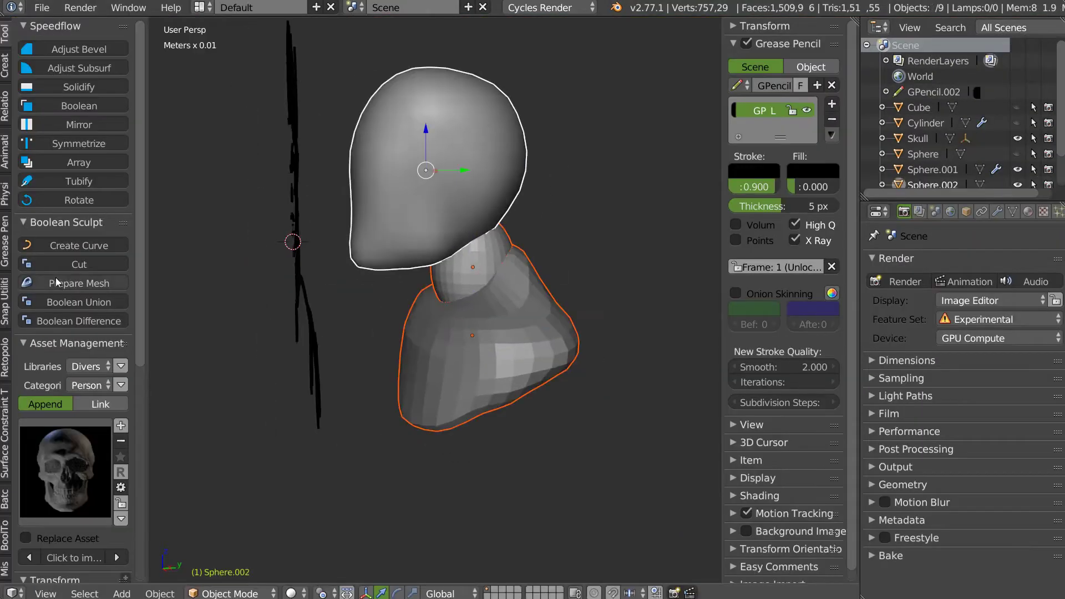
pyautogui.click(80, 302)
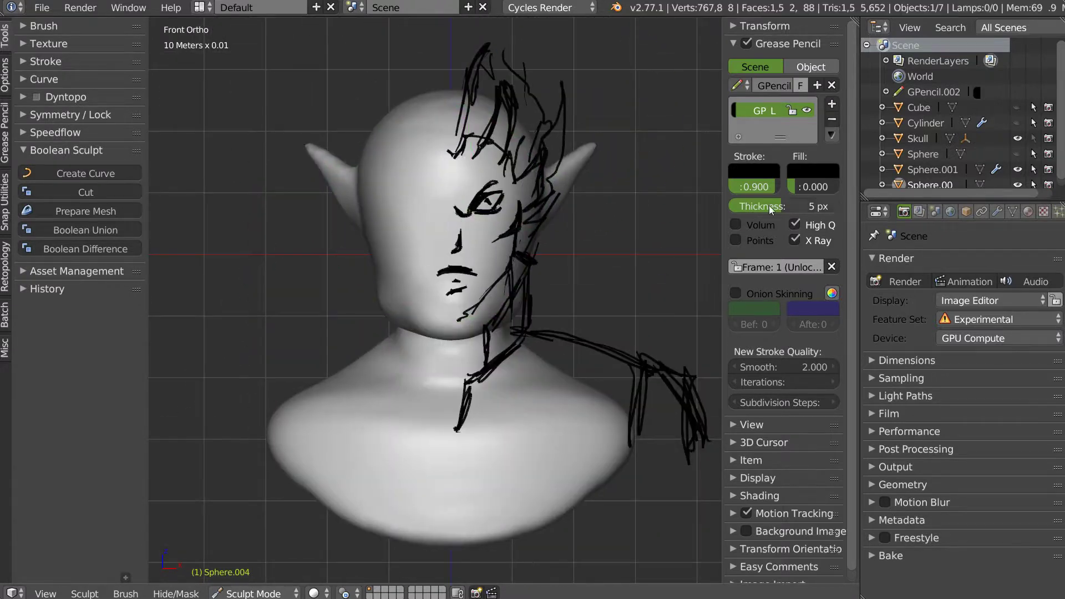
# Pick a sculpt brush and enable dynamic topology on the head.
pyautogui.scroll(5, 463, 236)
pyautogui.press('w')
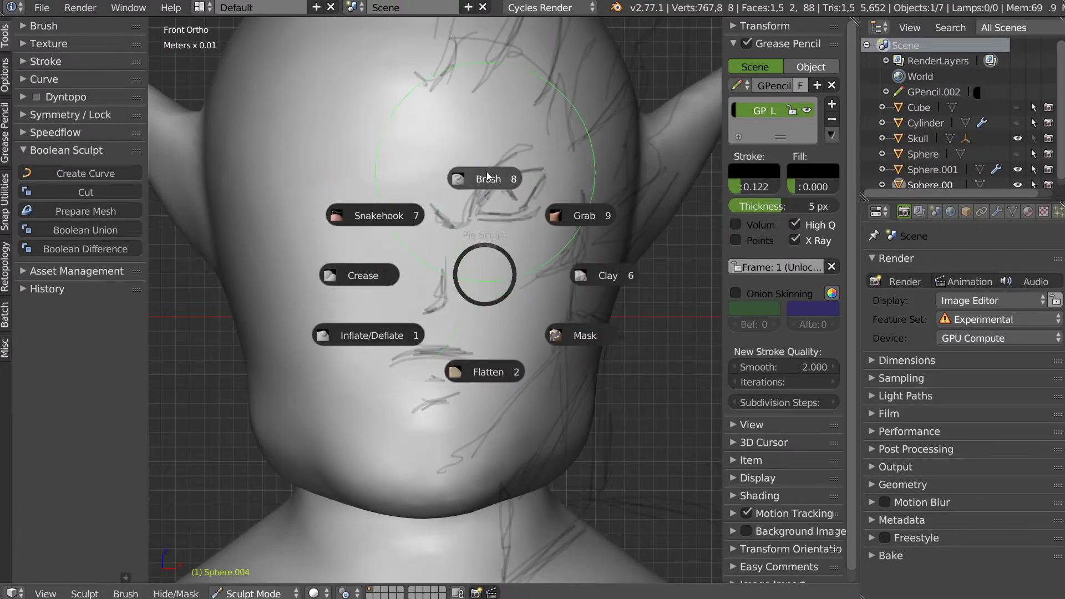
pyautogui.click(487, 177)
pyautogui.hotkey('shift', 'w')
pyautogui.click(331, 231)
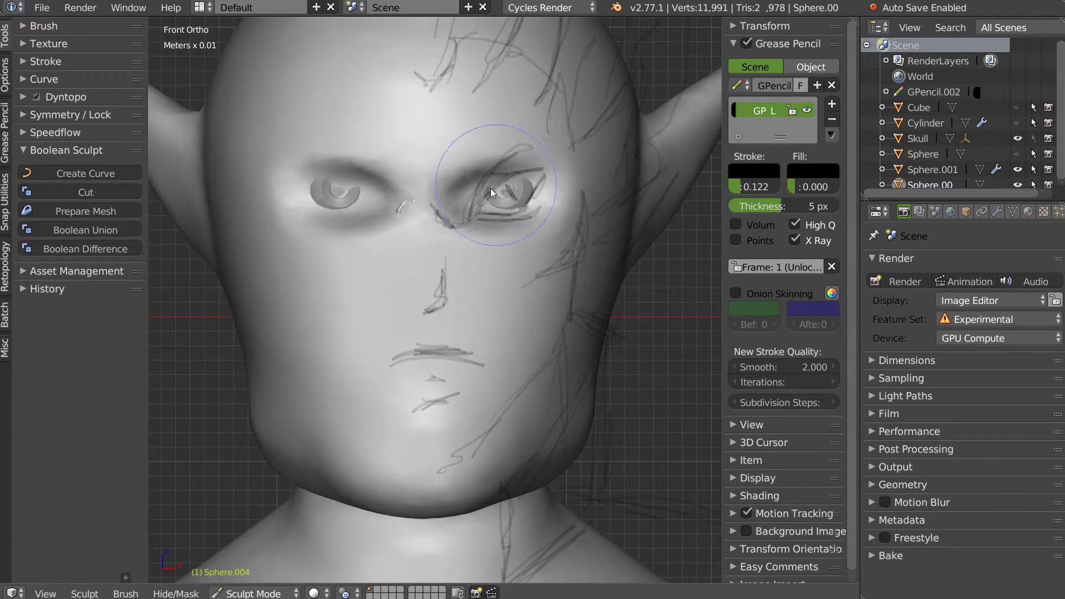
pyautogui.moveTo(491, 188); pyautogui.dragTo(335, 216, button='middle')
pyautogui.moveTo(396, 256)
pyautogui.mouseDown(button='middle')
pyautogui.moveTo(459, 280)
pyautogui.moveTo(453, 291)
pyautogui.mouseUp(button='middle')
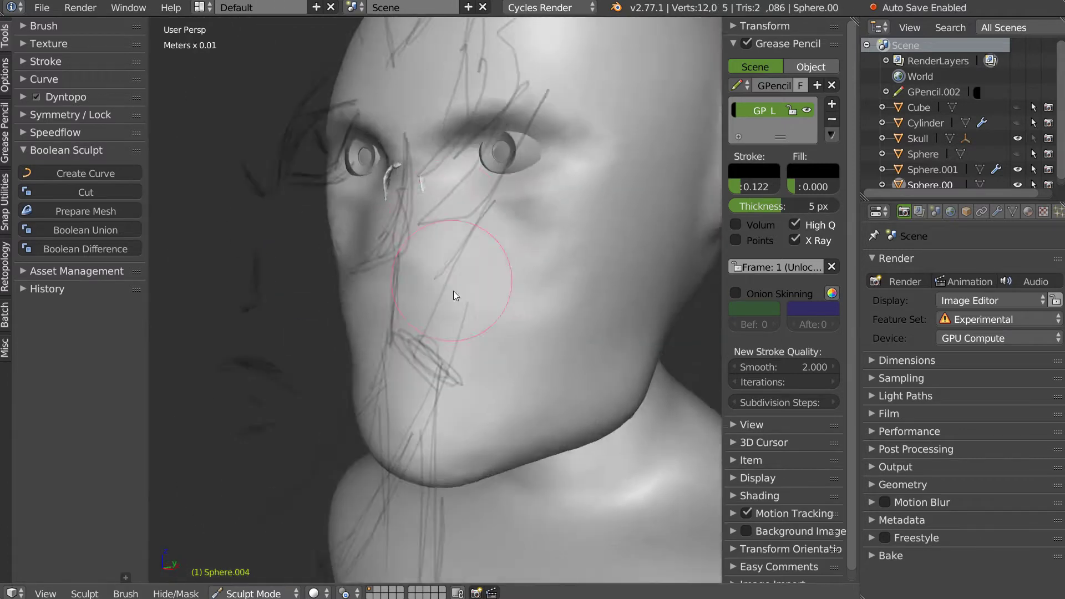
# Set the brush radius to 53 and inspect the head from front and side.
pyautogui.hotkey('shift', 'w')
pyautogui.press('f')
pyautogui.click(456, 280)
pyautogui.press('z')
pyautogui.press('KP_3')
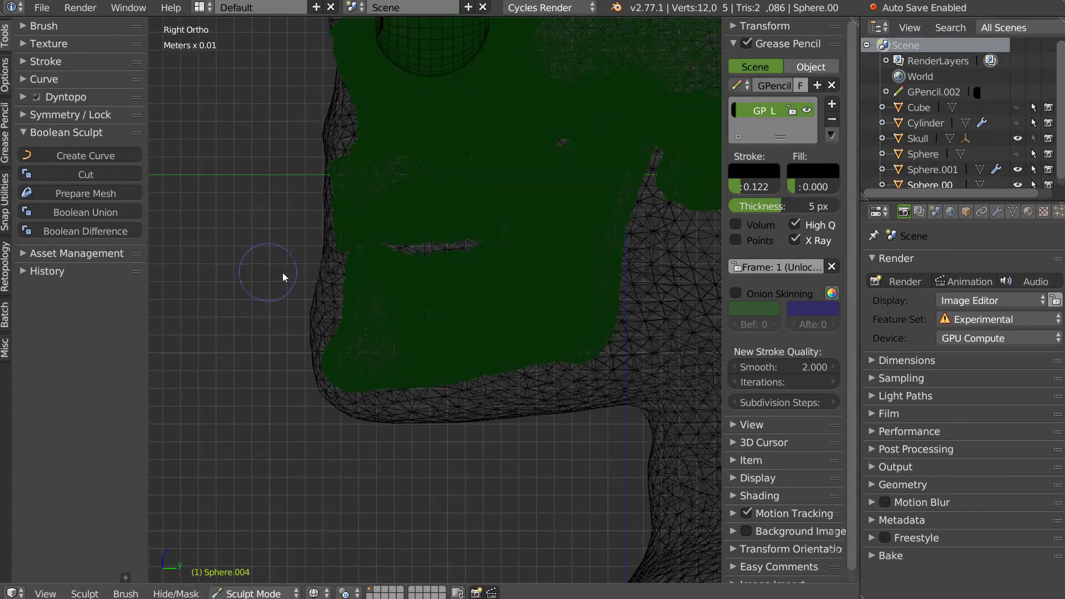
pyautogui.press('z')
pyautogui.moveTo(317, 254)
pyautogui.mouseDown(button='middle')
pyautogui.moveTo(399, 275)
pyautogui.moveTo(385, 255)
pyautogui.moveTo(421, 239)
pyautogui.moveTo(403, 308)
pyautogui.mouseUp(button='middle')
pyautogui.scroll(-5, 404, 308)
pyautogui.moveTo(503, 262); pyautogui.dragTo(498, 276, button='middle')
# Enlarge the brush and sculpt a broader nose plus detail around the eye and cheek.
pyautogui.press('w')
pyautogui.moveTo(587, 235)
pyautogui.mouseDown(button='middle')
pyautogui.moveTo(451, 271)
pyautogui.moveTo(477, 165)
pyautogui.moveTo(407, 256)
pyautogui.mouseUp(button='middle')
pyautogui.scroll(3, 406, 257)
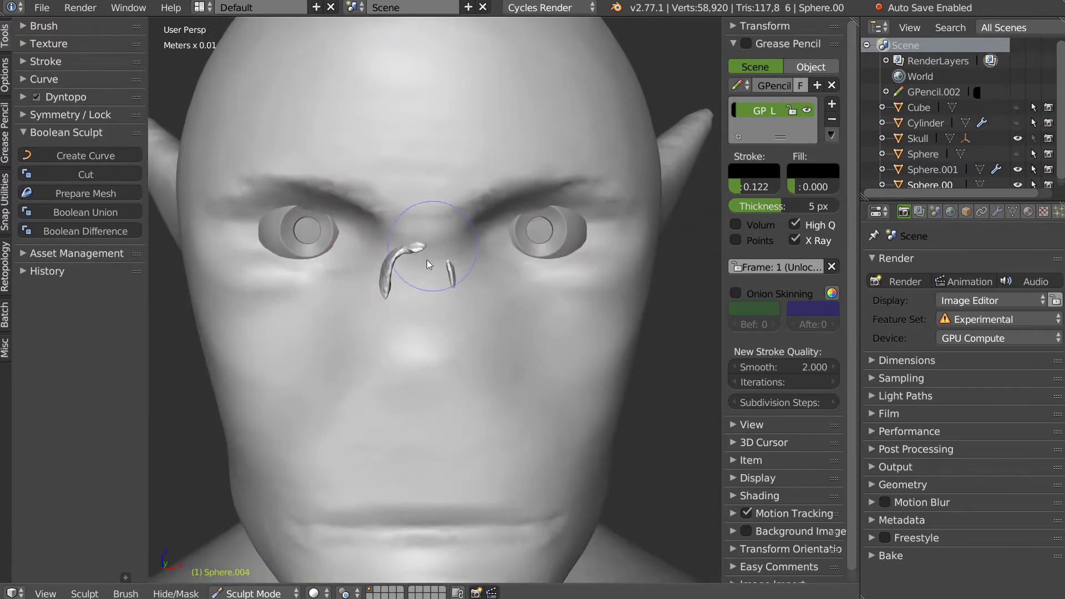
pyautogui.moveTo(425, 339)
pyautogui.mouseDown(button='middle')
pyautogui.moveTo(450, 287)
pyautogui.moveTo(454, 244)
pyautogui.mouseUp(button='middle')
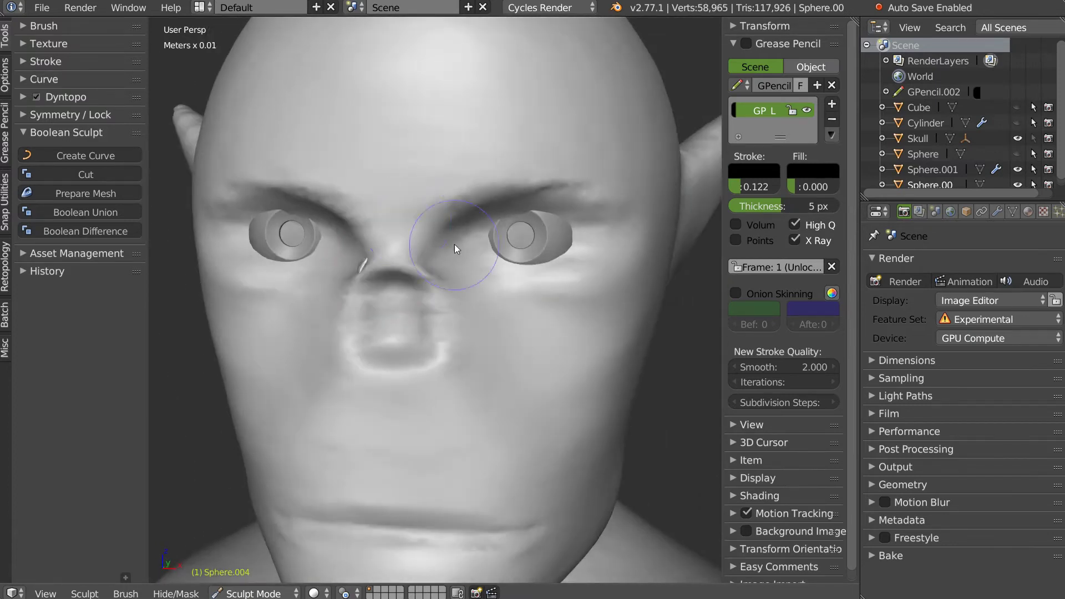
pyautogui.scroll(2, 454, 244)
pyautogui.moveTo(486, 208)
pyautogui.mouseDown(button='middle')
pyautogui.moveTo(555, 208)
pyautogui.moveTo(365, 237)
pyautogui.moveTo(427, 223)
pyautogui.moveTo(372, 323)
pyautogui.moveTo(522, 87)
pyautogui.moveTo(327, 235)
pyautogui.mouseUp(button='middle')
# Add lower-face detail, carve a cheek groove and build an upper eyelid over the eye.
pyautogui.scroll(-3, 522, 87)
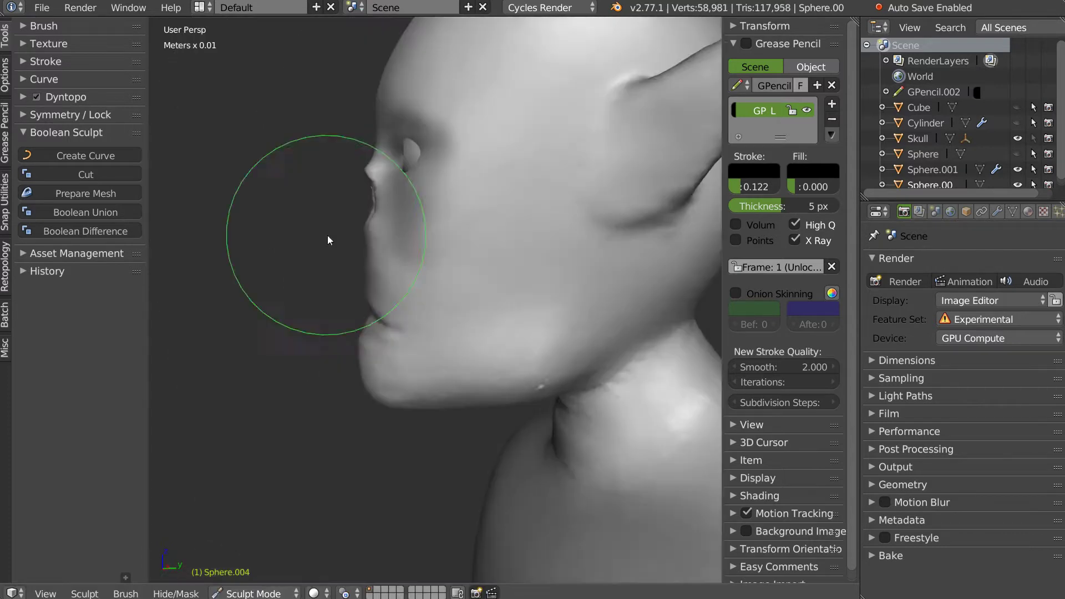
pyautogui.scroll(-2, 413, 411)
pyautogui.moveTo(431, 393); pyautogui.dragTo(489, 371)
pyautogui.moveTo(488, 371)
pyautogui.mouseDown(button='middle')
pyautogui.moveTo(453, 382)
pyautogui.moveTo(521, 328)
pyautogui.moveTo(489, 356)
pyautogui.mouseUp(button='middle')
pyautogui.moveTo(488, 355); pyautogui.dragTo(560, 294)
pyautogui.scroll(-2, 372, 385)
pyautogui.moveTo(577, 270)
pyautogui.mouseDown(button='middle')
pyautogui.moveTo(372, 386)
pyautogui.moveTo(448, 312)
pyautogui.moveTo(444, 286)
pyautogui.mouseUp(button='middle')
pyautogui.scroll(4, 449, 313)
pyautogui.scroll(2, 518, 279)
pyautogui.scroll(-2, 517, 280)
pyautogui.scroll(2, 444, 286)
pyautogui.moveTo(470, 249); pyautogui.dragTo(555, 234)
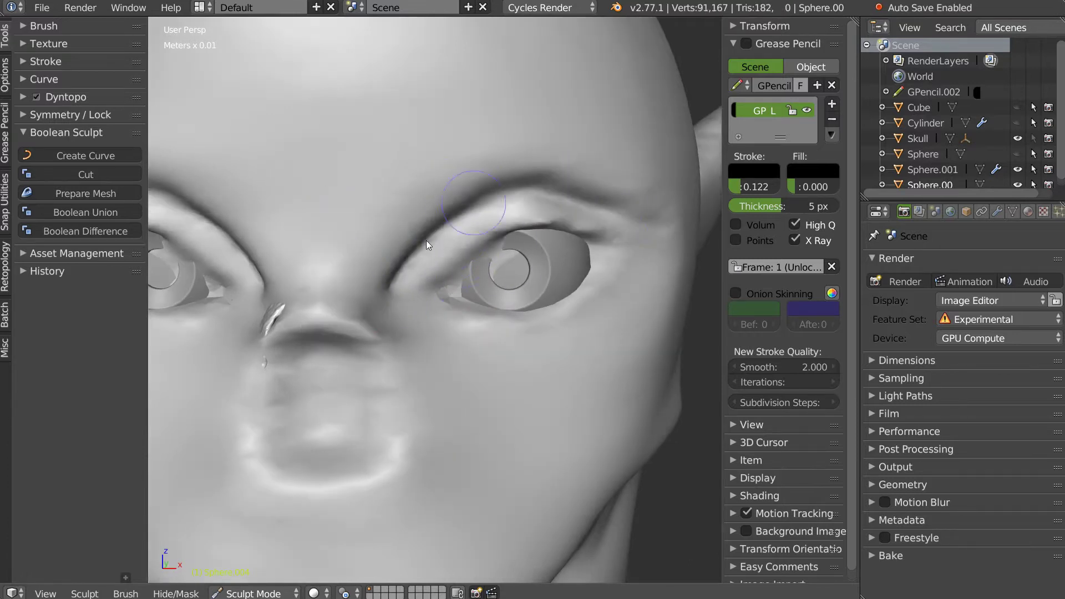
# Smooth away the forehead bump and review the mouth and chin in wireframe.
pyautogui.scroll(-3, 390, 212)
pyautogui.moveTo(390, 213)
pyautogui.mouseDown(button='middle')
pyautogui.moveTo(540, 151)
pyautogui.moveTo(612, 198)
pyautogui.mouseUp(button='middle')
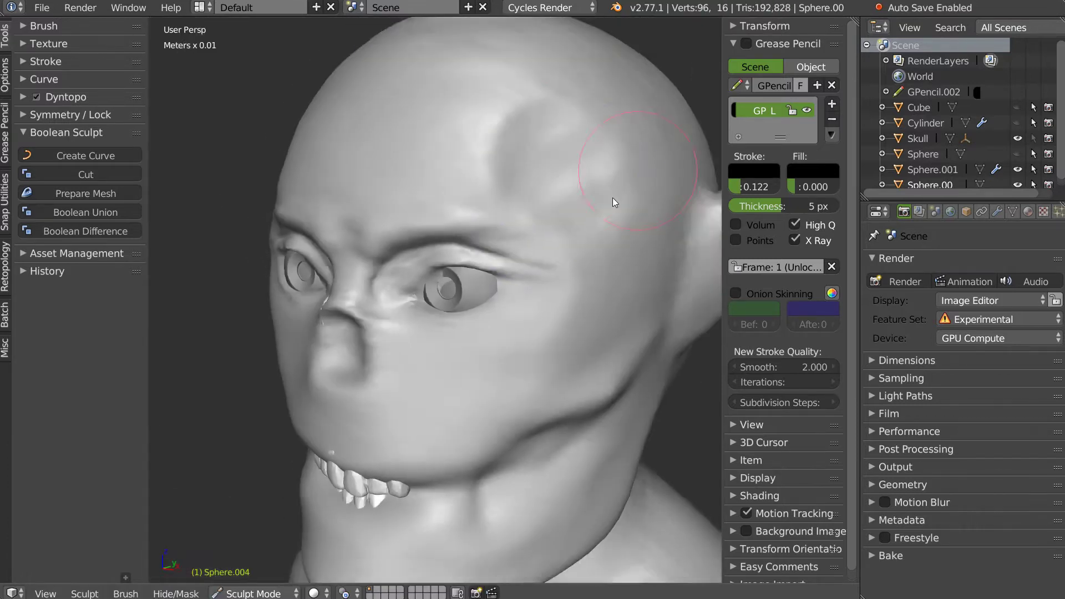
pyautogui.scroll(2, 553, 122)
pyautogui.moveTo(547, 83); pyautogui.dragTo(372, 173)
pyautogui.press('w')
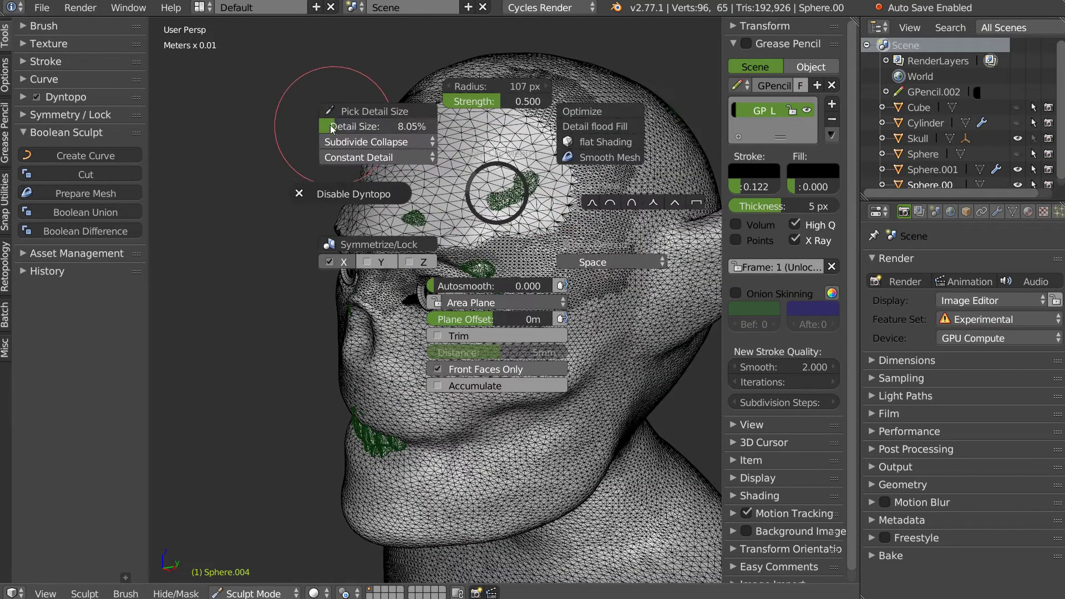
pyautogui.moveTo(532, 190); pyautogui.dragTo(444, 173, button='middle')
pyautogui.scroll(4, 495, 142)
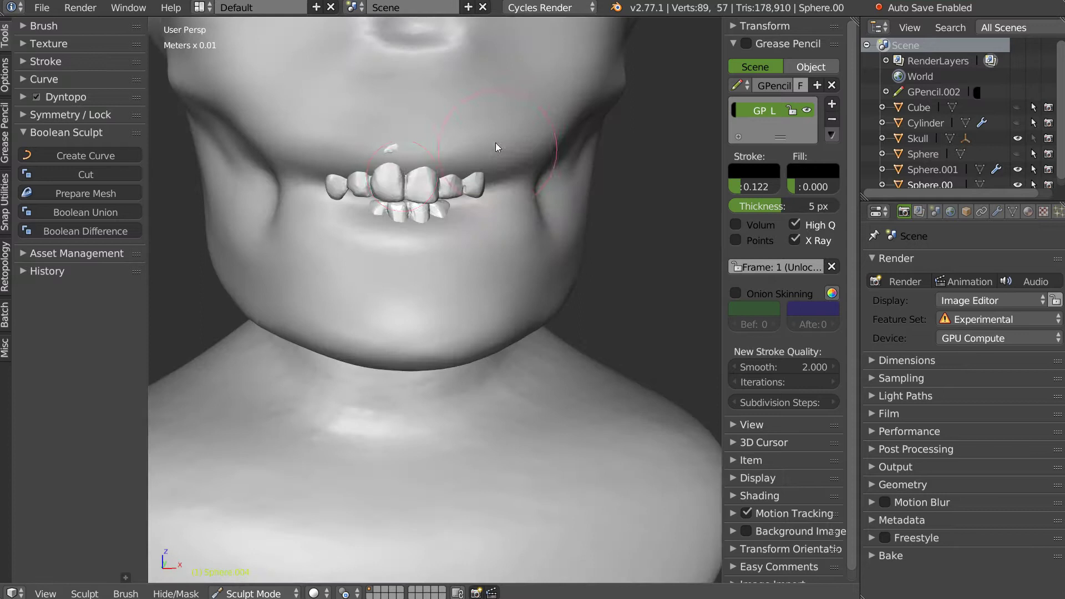
pyautogui.moveTo(379, 198); pyautogui.dragTo(264, 159, button='middle')
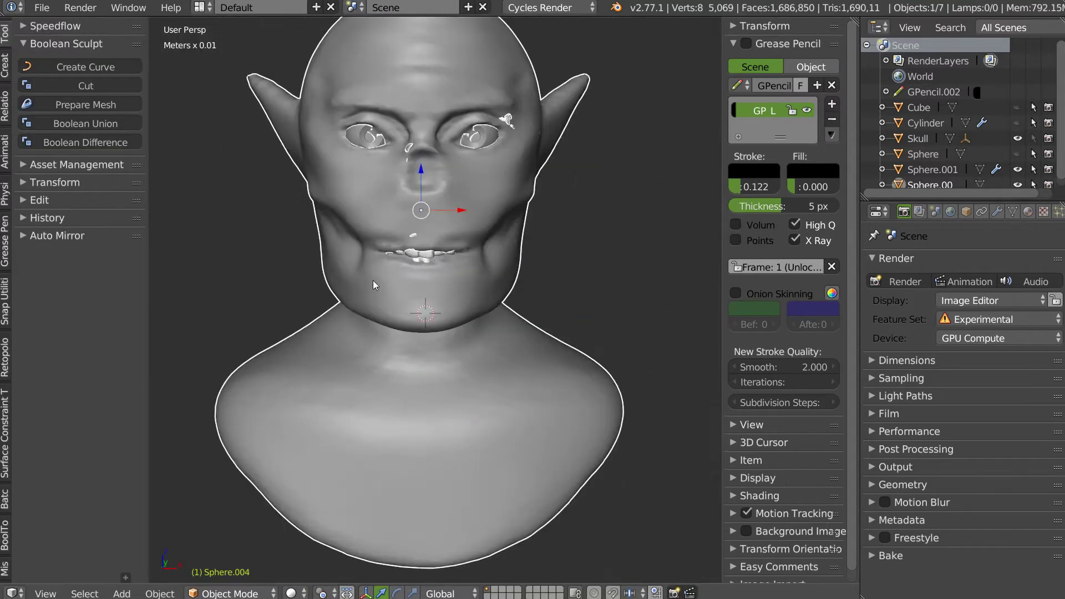
# Sculpt heavier upper eyelids and brow ridges, viewing the face from side and front.
pyautogui.rightClick(412, 214)
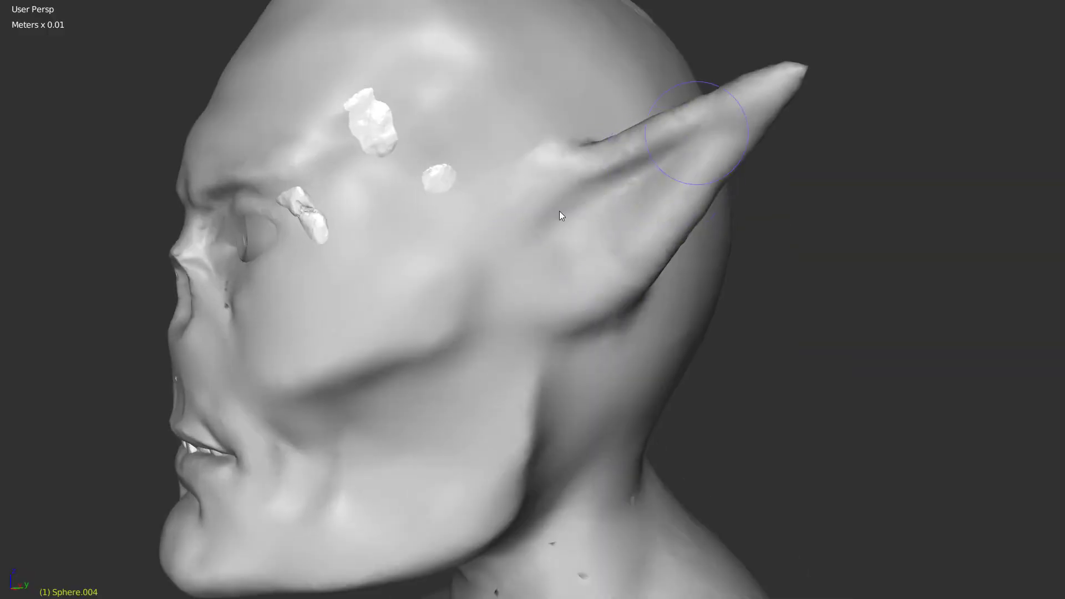
pyautogui.moveTo(560, 216); pyautogui.dragTo(387, 178, button='middle')
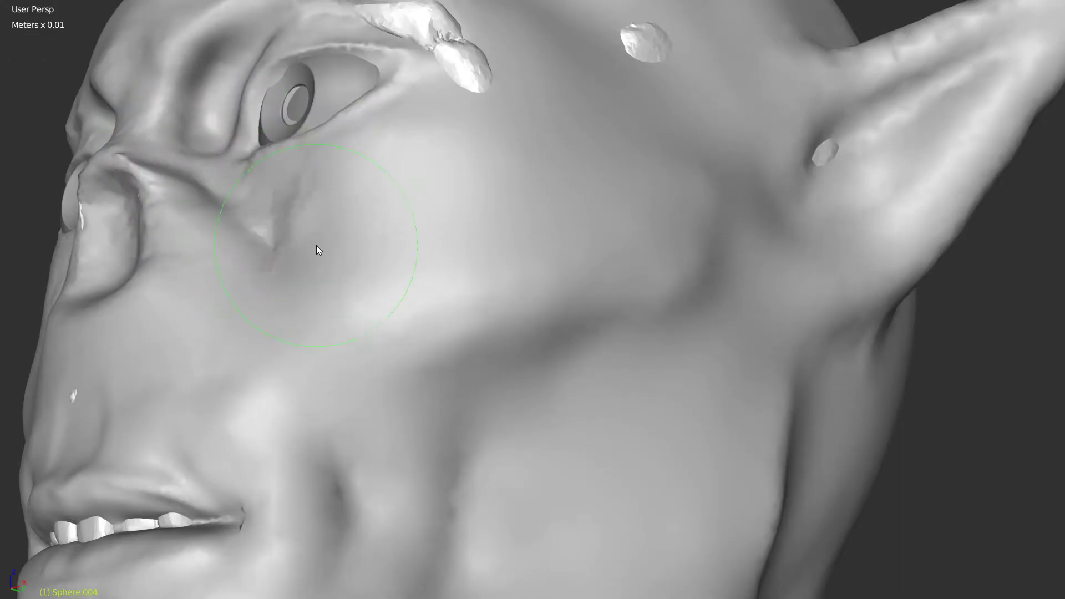
pyautogui.moveTo(317, 245)
pyautogui.mouseDown(button='middle')
pyautogui.moveTo(259, 298)
pyautogui.moveTo(249, 257)
pyautogui.moveTo(395, 236)
pyautogui.moveTo(376, 340)
pyautogui.moveTo(649, 215)
pyautogui.moveTo(626, 152)
pyautogui.moveTo(325, 139)
pyautogui.moveTo(401, 91)
pyautogui.moveTo(425, 293)
pyautogui.moveTo(574, 232)
pyautogui.moveTo(432, 198)
pyautogui.moveTo(578, 164)
pyautogui.moveTo(494, 135)
pyautogui.mouseUp(button='middle')
# Reshape and refine the bridge of the goblin's nose.
pyautogui.hotkey('alt', 'F10')
pyautogui.hotkey('alt', 'F10')
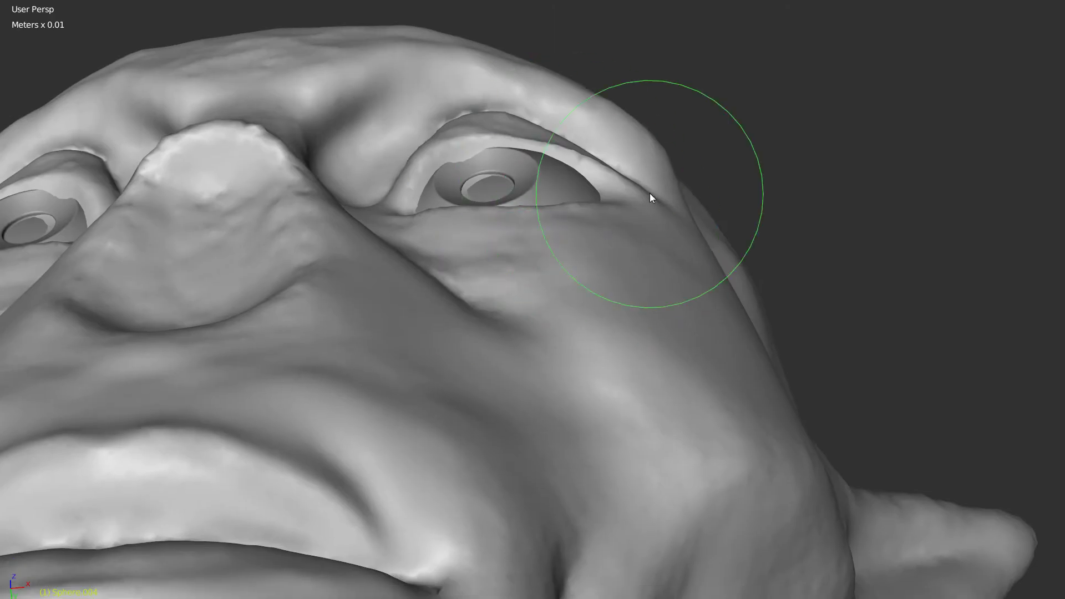
pyautogui.moveTo(471, 101)
pyautogui.mouseDown(button='middle')
pyautogui.moveTo(390, 233)
pyautogui.moveTo(362, 186)
pyautogui.moveTo(384, 74)
pyautogui.moveTo(309, 176)
pyautogui.moveTo(392, 178)
pyautogui.moveTo(627, 86)
pyautogui.moveTo(652, 133)
pyautogui.mouseUp(button='middle')
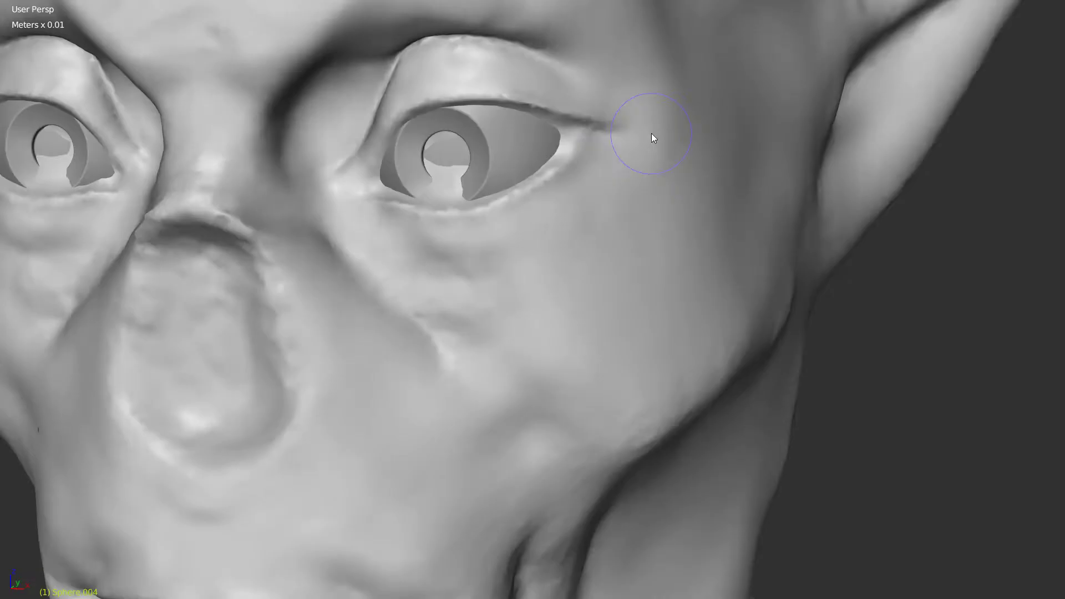
pyautogui.scroll(-5, 610, 131)
pyautogui.scroll(3, 463, 297)
pyautogui.moveTo(464, 298)
pyautogui.mouseDown(button='middle')
pyautogui.moveTo(527, 392)
pyautogui.moveTo(499, 228)
pyautogui.mouseUp(button='middle')
pyautogui.scroll(4, 498, 227)
pyautogui.scroll(-3, 561, 247)
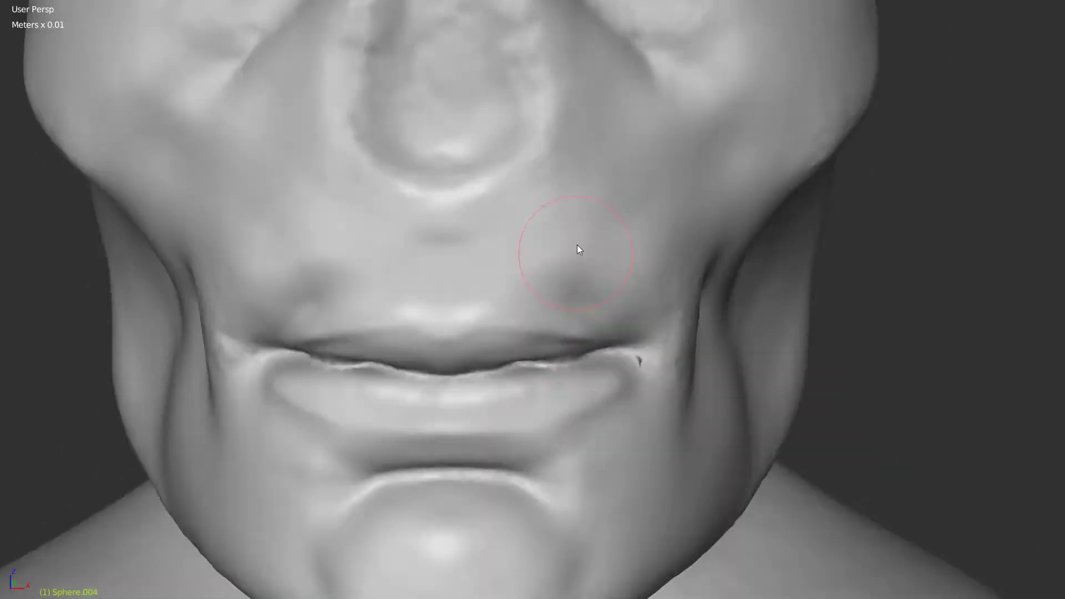
pyautogui.moveTo(575, 248); pyautogui.dragTo(535, 88, button='middle')
pyautogui.scroll(2, 555, 190)
pyautogui.scroll(-3, 557, 196)
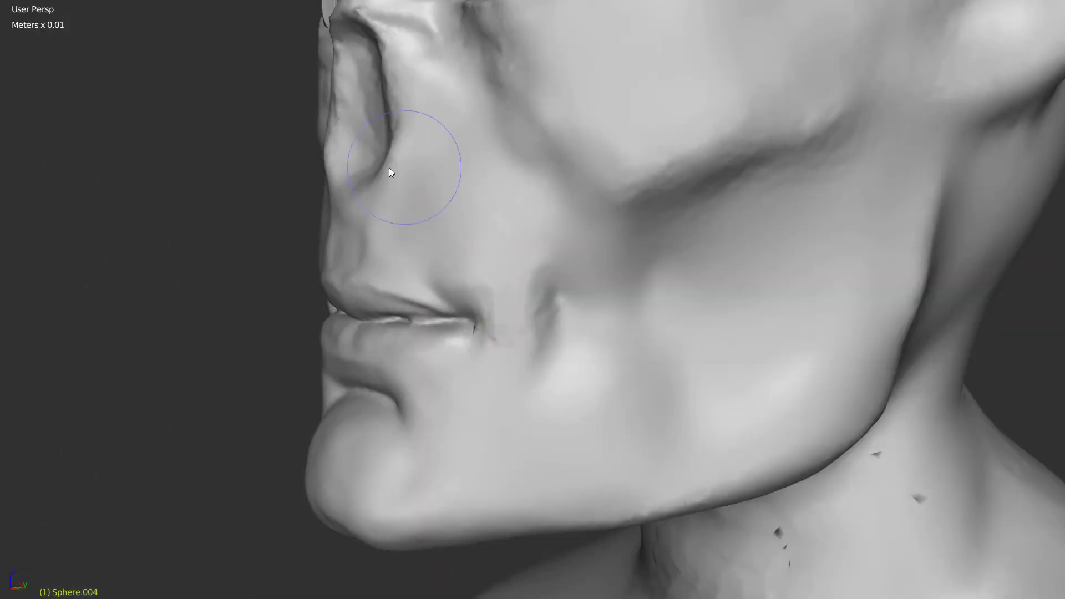
pyautogui.scroll(2, 584, 197)
pyautogui.scroll(-3, 581, 192)
pyautogui.moveTo(581, 192); pyautogui.dragTo(672, 331, button='middle')
pyautogui.scroll(3, 498, 240)
pyautogui.moveTo(533, 127)
pyautogui.mouseDown()
pyautogui.moveTo(486, 179)
pyautogui.moveTo(487, 215)
pyautogui.mouseUp()
pyautogui.moveTo(487, 215); pyautogui.dragTo(517, 179, button='middle')
pyautogui.moveTo(517, 178); pyautogui.dragTo(573, 285)
pyautogui.moveTo(573, 286)
pyautogui.mouseDown(button='middle')
pyautogui.moveTo(525, 131)
pyautogui.moveTo(393, 232)
pyautogui.moveTo(371, 182)
pyautogui.moveTo(612, 162)
pyautogui.moveTo(593, 220)
pyautogui.mouseUp(button='middle')
pyautogui.scroll(-3, 394, 232)
pyautogui.scroll(-3, 612, 162)
pyautogui.scroll(4, 593, 221)
# Sculpt strokes across the forehead, then frame the forehead and eye.
pyautogui.moveTo(592, 220); pyautogui.dragTo(588, 149)
pyautogui.scroll(-2, 699, 203)
pyautogui.moveTo(698, 203); pyautogui.dragTo(692, 116)
pyautogui.moveTo(692, 116); pyautogui.dragTo(449, 91, button='middle')
pyautogui.scroll(2, 448, 91)
pyautogui.moveTo(461, 234)
pyautogui.mouseDown(button='middle')
pyautogui.moveTo(398, 207)
pyautogui.moveTo(398, 127)
pyautogui.moveTo(317, 120)
pyautogui.moveTo(453, 233)
pyautogui.moveTo(338, 285)
pyautogui.moveTo(465, 260)
pyautogui.mouseUp(button='middle')
pyautogui.scroll(2, 318, 119)
pyautogui.scroll(-3, 317, 120)
pyautogui.scroll(2, 338, 286)
pyautogui.scroll(2, 350, 292)
pyautogui.scroll(-3, 463, 256)
pyautogui.moveTo(369, 404); pyautogui.dragTo(452, 261, button='middle')
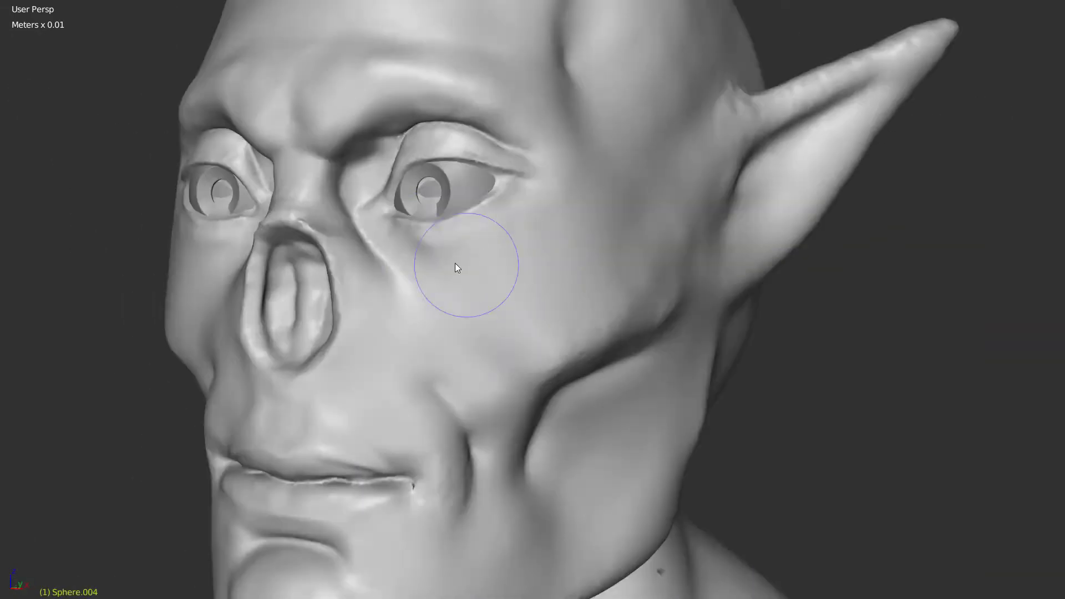
pyautogui.scroll(3, 400, 226)
pyautogui.scroll(2, 608, 126)
# Switch to a different sculpt brush for detailing the eye area.
pyautogui.press('w')
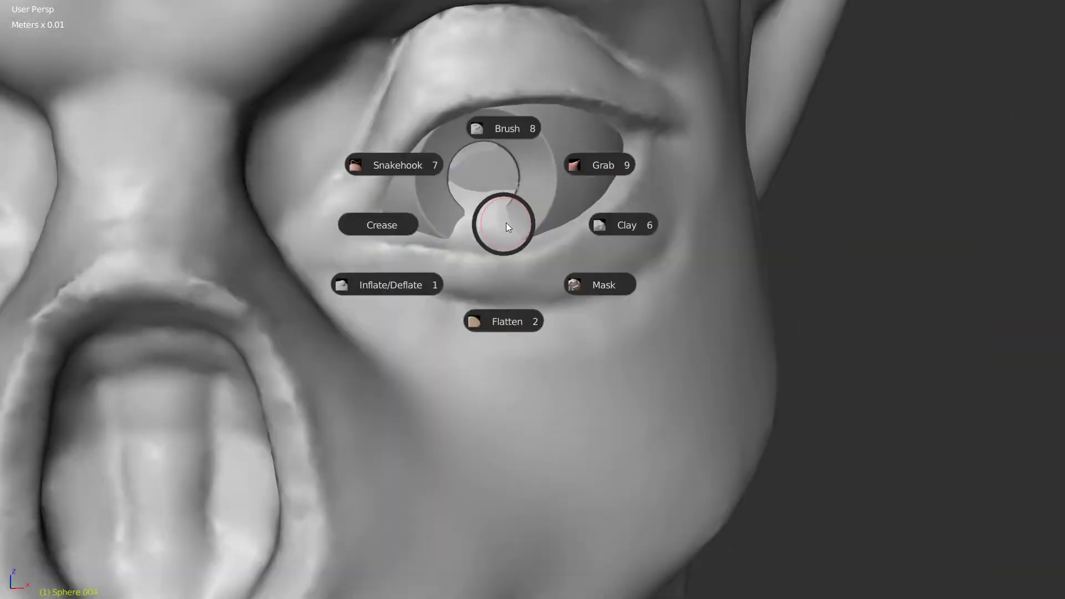
pyautogui.scroll(2, 503, 275)
pyautogui.scroll(2, 328, 353)
pyautogui.scroll(-2, 328, 350)
pyautogui.moveTo(450, 269)
pyautogui.mouseDown(button='middle')
pyautogui.moveTo(547, 191)
pyautogui.moveTo(519, 37)
pyautogui.mouseUp(button='middle')
pyautogui.moveTo(644, 57)
pyautogui.mouseDown(button='middle')
pyautogui.moveTo(661, 154)
pyautogui.moveTo(472, 286)
pyautogui.mouseUp(button='middle')
pyautogui.scroll(-2, 661, 154)
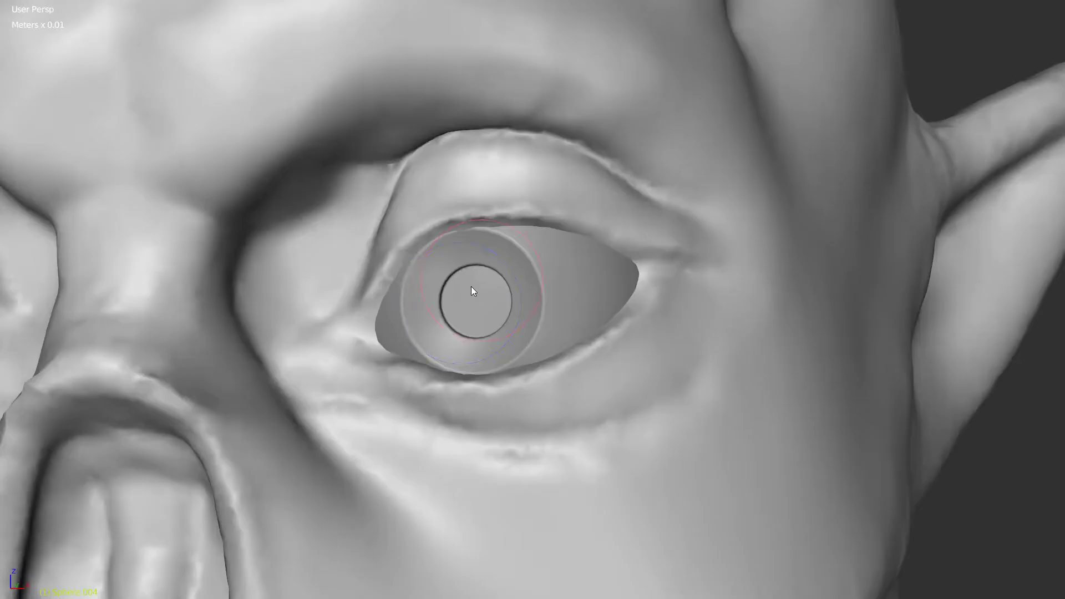
pyautogui.scroll(2, 472, 286)
pyautogui.scroll(1, 704, 176)
pyautogui.moveTo(352, 250)
pyautogui.mouseDown(button='middle')
pyautogui.moveTo(226, 161)
pyautogui.moveTo(483, 280)
pyautogui.moveTo(443, 257)
pyautogui.mouseUp(button='middle')
pyautogui.scroll(1, 226, 161)
pyautogui.press('w')
pyautogui.scroll(-2, 448, 284)
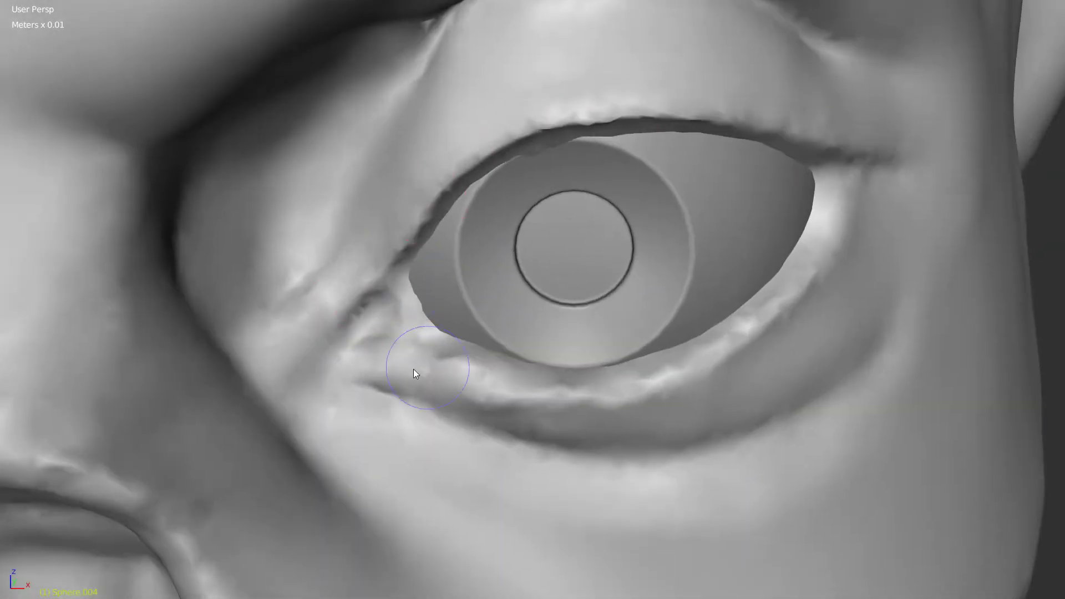
pyautogui.scroll(-2, 414, 369)
pyautogui.press('w')
pyautogui.click(610, 361)
pyautogui.scroll(1, 698, 335)
pyautogui.scroll(-1, 697, 335)
# Adjust the brush and reshape the corner of the right eye.
pyautogui.moveTo(761, 409); pyautogui.dragTo(303, 308, button='middle')
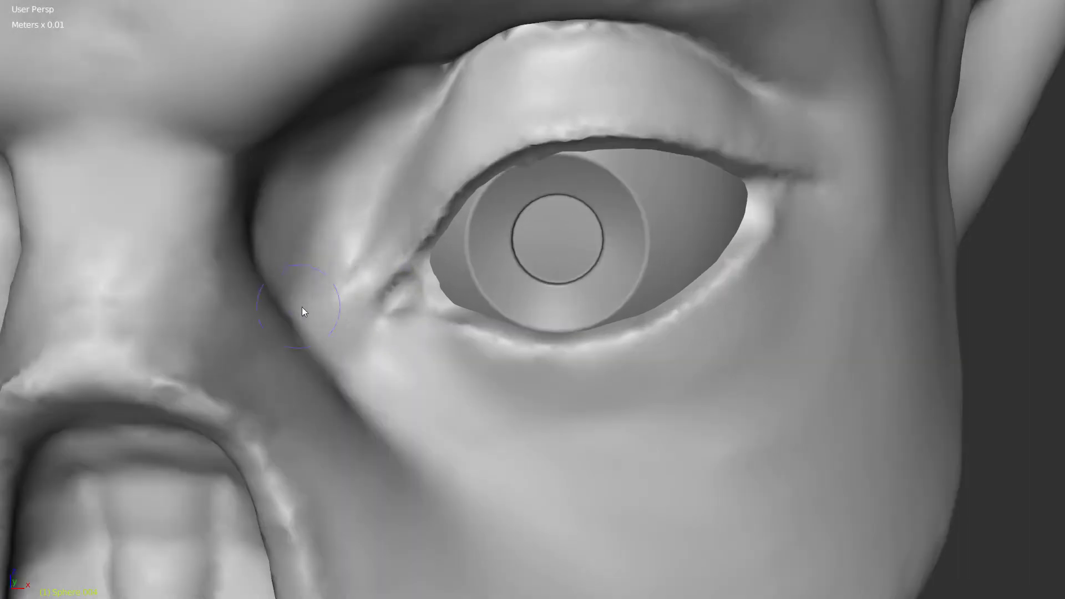
pyautogui.scroll(2, 302, 309)
pyautogui.moveTo(744, 305); pyautogui.dragTo(621, 270, button='middle')
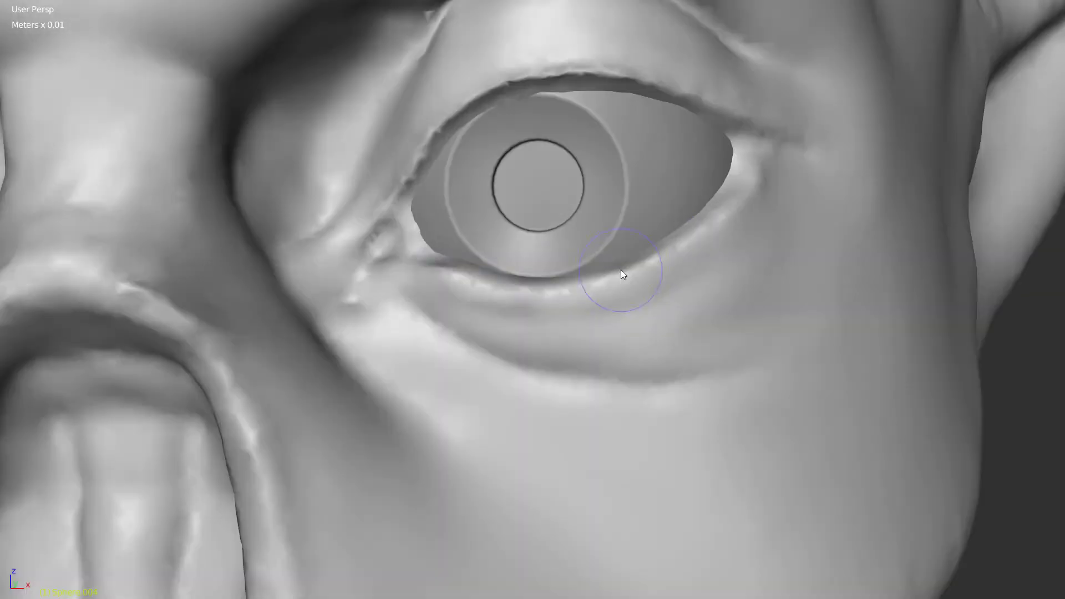
pyautogui.scroll(2, 622, 270)
pyautogui.press('w')
pyautogui.moveTo(439, 275); pyautogui.dragTo(364, 194)
pyautogui.moveTo(364, 193)
pyautogui.mouseDown(button='middle')
pyautogui.moveTo(387, 269)
pyautogui.moveTo(846, 143)
pyautogui.mouseUp(button='middle')
pyautogui.scroll(2, 309, 371)
# Carve a crease under the eye and save the file with Ctrl+S.
pyautogui.moveTo(309, 371); pyautogui.dragTo(655, 254, button='middle')
pyautogui.moveTo(225, 286)
pyautogui.mouseDown(button='middle')
pyautogui.moveTo(651, 159)
pyautogui.moveTo(583, 86)
pyautogui.mouseUp(button='middle')
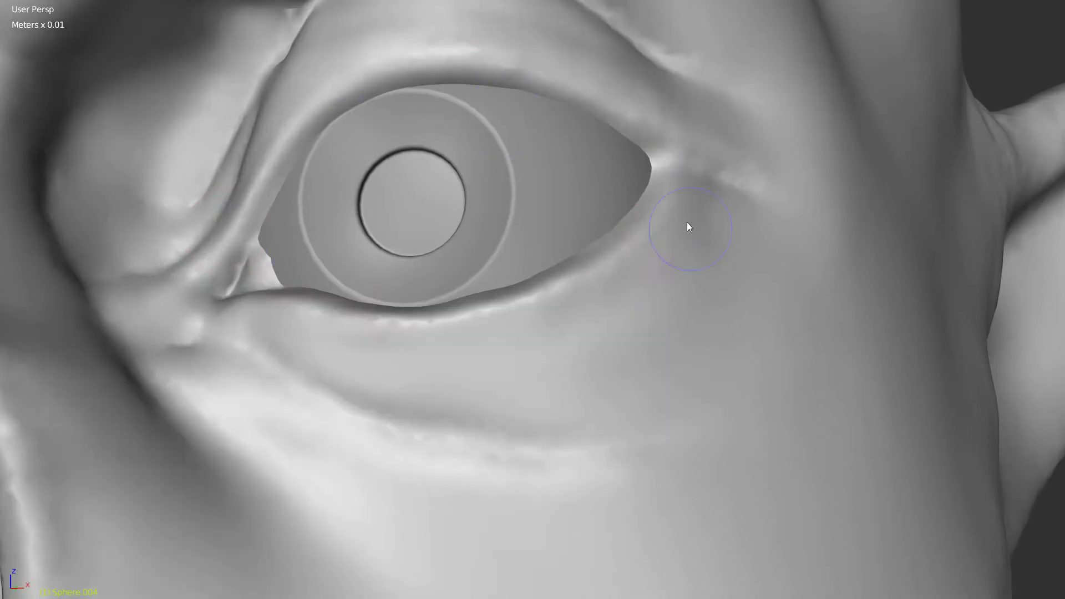
pyautogui.scroll(-8, 687, 223)
pyautogui.moveTo(553, 263); pyautogui.dragTo(559, 249, button='middle')
pyautogui.scroll(5, 559, 249)
pyautogui.scroll(4, 560, 249)
pyautogui.moveTo(480, 296); pyautogui.dragTo(443, 238)
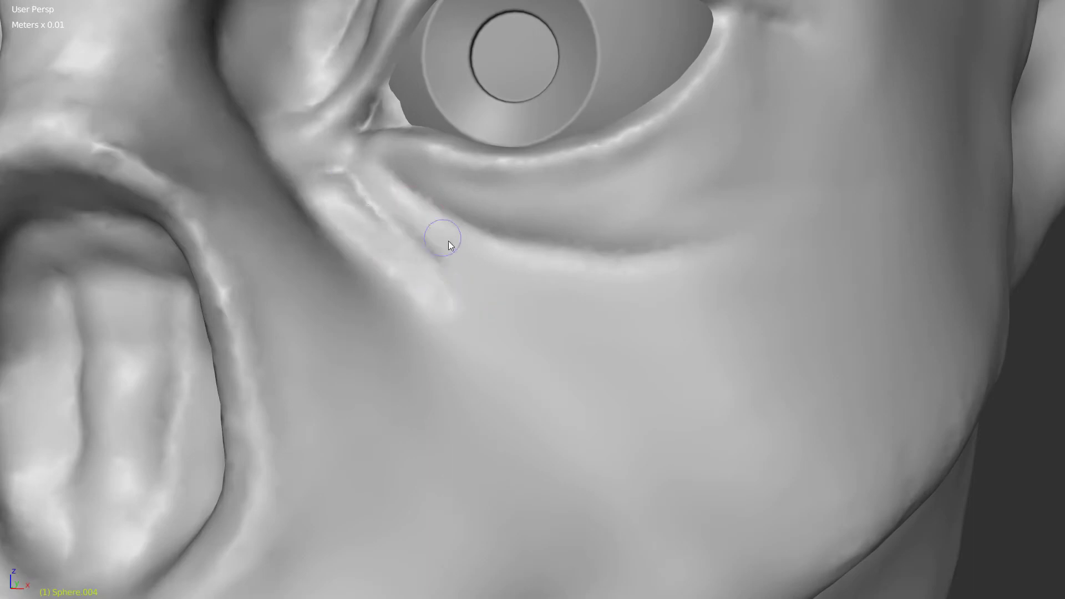
pyautogui.scroll(-4, 443, 239)
pyautogui.moveTo(443, 238); pyautogui.dragTo(369, 250, button='middle')
pyautogui.scroll(4, 248, 182)
pyautogui.scroll(-5, 248, 182)
pyautogui.hotkey('ctrl', 's')
# Confirm Save Over and bring the mouth and chin into view.
pyautogui.click(467, 106)
pyautogui.moveTo(466, 105); pyautogui.dragTo(405, 238, button='middle')
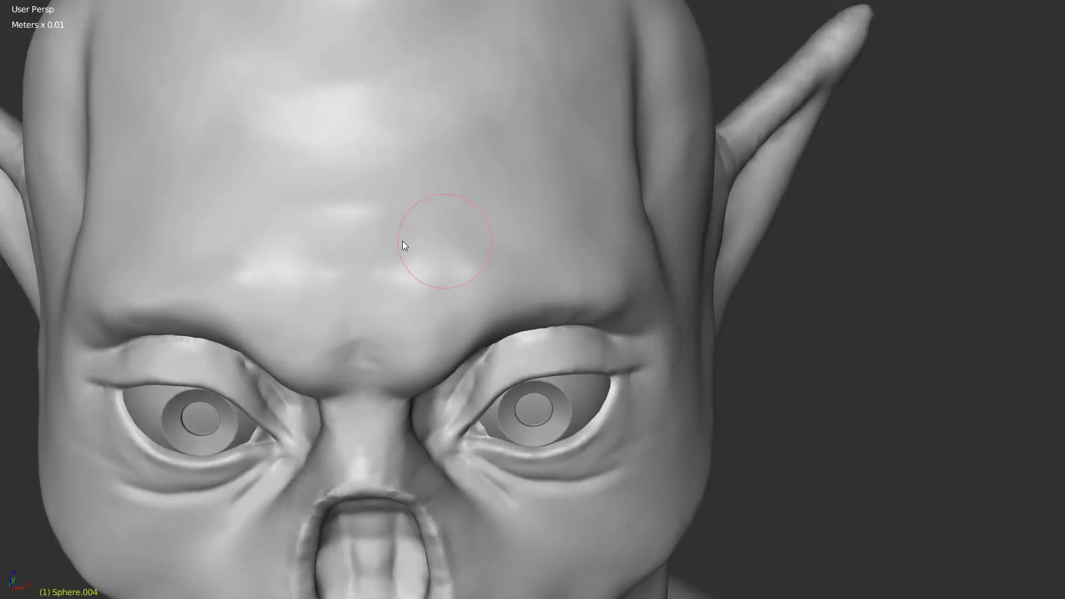
pyautogui.scroll(3, 393, 185)
pyautogui.moveTo(393, 185); pyautogui.dragTo(299, 276, button='middle')
pyautogui.scroll(-4, 299, 275)
pyautogui.moveTo(232, 227); pyautogui.dragTo(528, 190, button='middle')
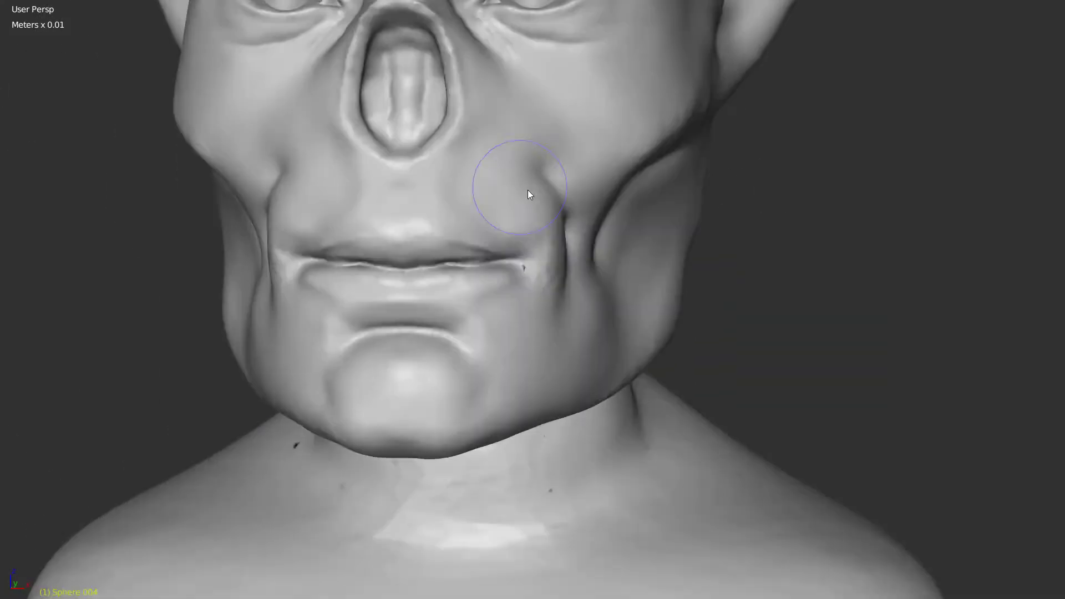
pyautogui.scroll(4, 528, 190)
pyautogui.moveTo(538, 225)
pyautogui.mouseDown(button='middle')
pyautogui.moveTo(301, 289)
pyautogui.moveTo(405, 274)
pyautogui.moveTo(348, 214)
pyautogui.moveTo(477, 229)
pyautogui.mouseUp(button='middle')
# Sculpt a deeper crease beneath the lower lip.
pyautogui.scroll(2, 475, 225)
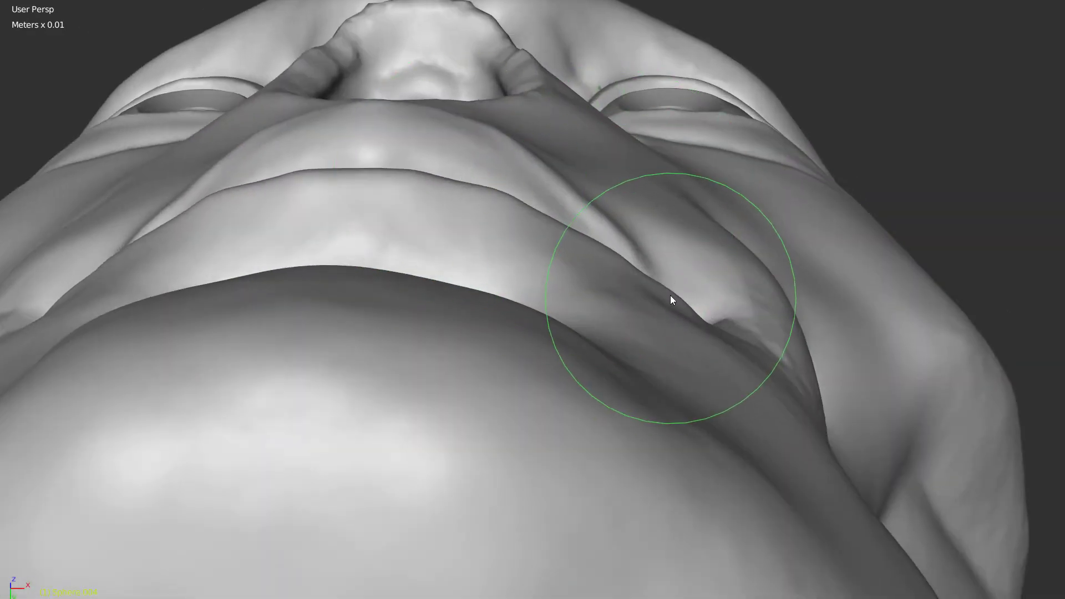
pyautogui.moveTo(670, 296); pyautogui.dragTo(450, 278, button='middle')
pyautogui.moveTo(358, 333)
pyautogui.mouseDown(button='middle')
pyautogui.moveTo(607, 262)
pyautogui.moveTo(524, 191)
pyautogui.moveTo(618, 262)
pyautogui.mouseUp(button='middle')
pyautogui.moveTo(662, 293)
pyautogui.mouseDown(button='middle')
pyautogui.moveTo(575, 361)
pyautogui.moveTo(386, 240)
pyautogui.moveTo(420, 350)
pyautogui.moveTo(614, 348)
pyautogui.mouseUp(button='middle')
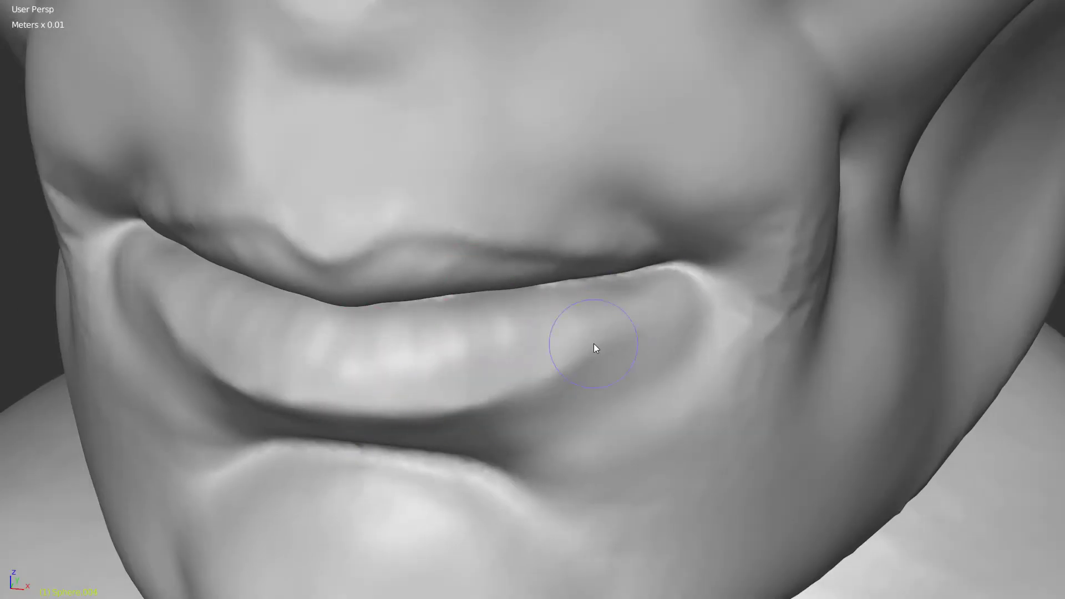
pyautogui.moveTo(632, 419)
pyautogui.mouseDown(button='middle')
pyautogui.moveTo(490, 340)
pyautogui.moveTo(473, 390)
pyautogui.moveTo(549, 389)
pyautogui.mouseUp(button='middle')
pyautogui.moveTo(549, 387); pyautogui.dragTo(457, 391)
pyautogui.moveTo(458, 391); pyautogui.dragTo(284, 365, button='middle')
# Inspect the lips, jaw and chin from low, side and frontal angles.
pyautogui.moveTo(284, 371); pyautogui.dragTo(469, 385)
pyautogui.moveTo(469, 385); pyautogui.dragTo(417, 400, button='middle')
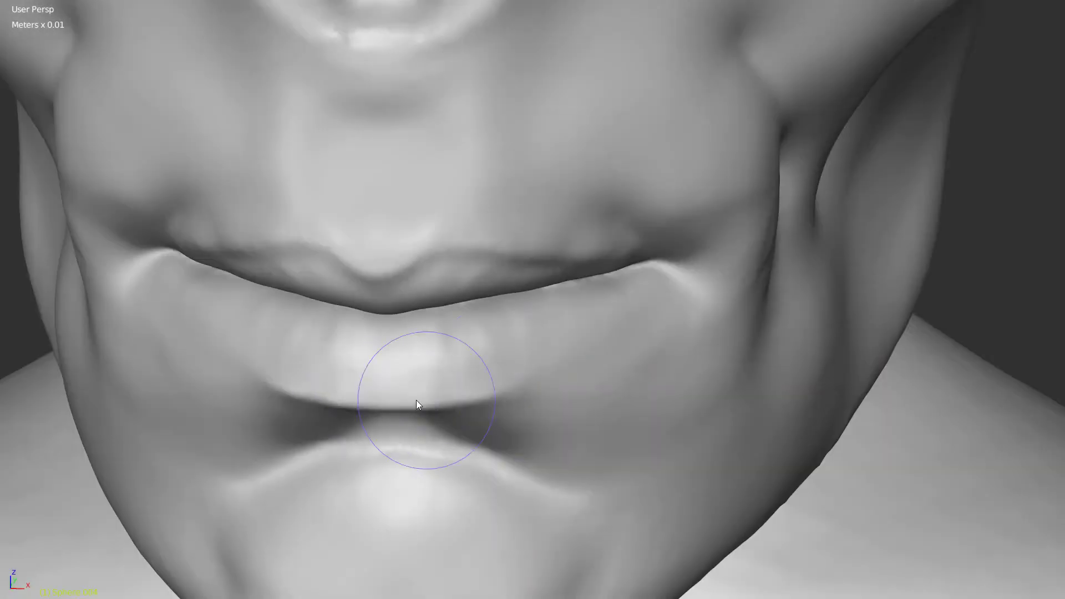
pyautogui.moveTo(530, 445)
pyautogui.mouseDown(button='middle')
pyautogui.moveTo(390, 315)
pyautogui.moveTo(483, 233)
pyautogui.moveTo(476, 281)
pyautogui.mouseUp(button='middle')
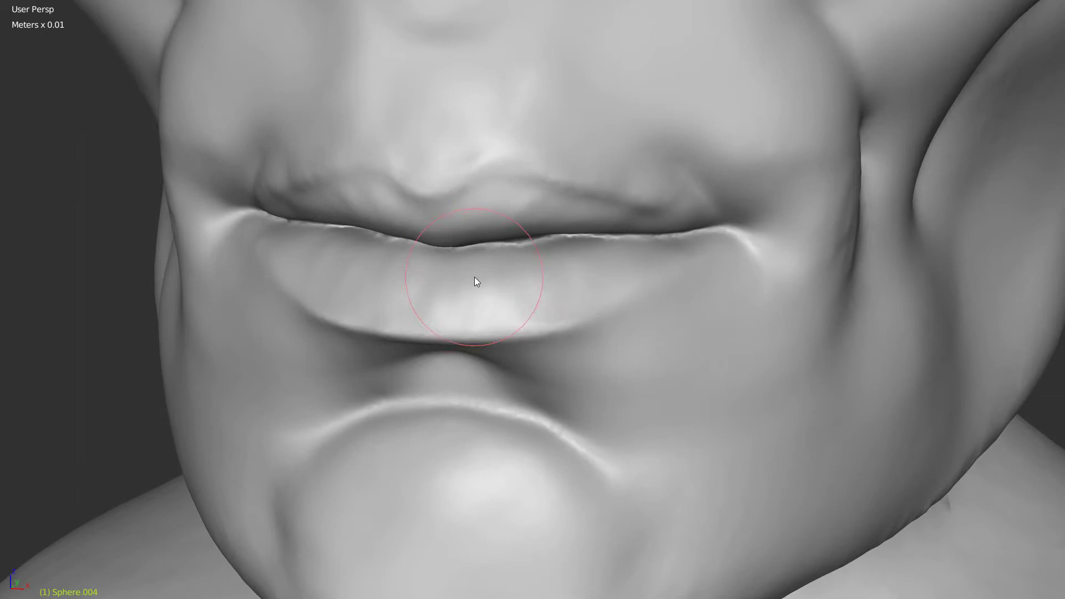
pyautogui.moveTo(639, 249)
pyautogui.mouseDown(button='middle')
pyautogui.moveTo(542, 234)
pyautogui.moveTo(601, 281)
pyautogui.mouseUp(button='middle')
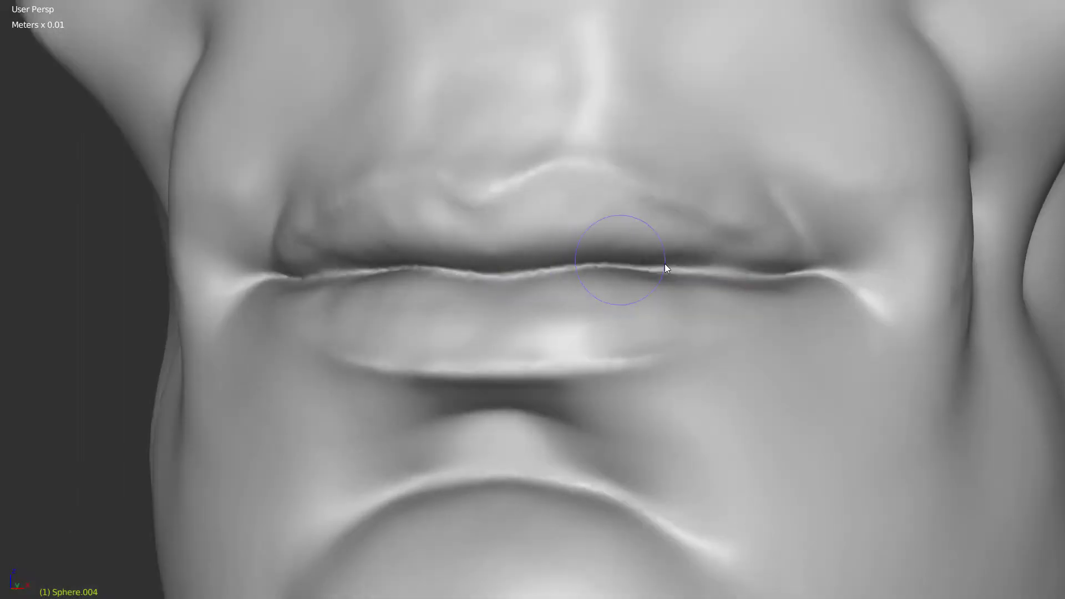
pyautogui.moveTo(665, 264); pyautogui.dragTo(457, 160, button='middle')
pyautogui.moveTo(267, 244)
pyautogui.mouseDown(button='middle')
pyautogui.moveTo(305, 249)
pyautogui.moveTo(275, 242)
pyautogui.mouseUp(button='middle')
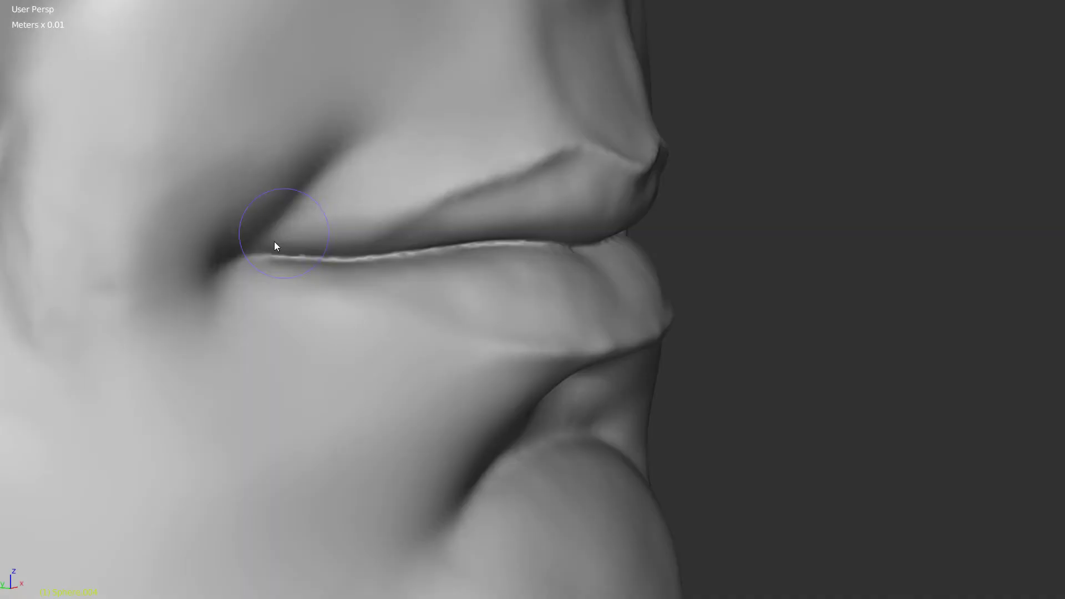
pyautogui.moveTo(495, 142)
pyautogui.mouseDown(button='middle')
pyautogui.moveTo(457, 216)
pyautogui.moveTo(558, 255)
pyautogui.moveTo(528, 230)
pyautogui.moveTo(405, 214)
pyautogui.moveTo(497, 224)
pyautogui.moveTo(500, 305)
pyautogui.moveTo(464, 288)
pyautogui.moveTo(551, 159)
pyautogui.moveTo(410, 204)
pyautogui.moveTo(364, 167)
pyautogui.moveTo(578, 140)
pyautogui.moveTo(422, 247)
pyautogui.moveTo(666, 200)
pyautogui.moveTo(369, 298)
pyautogui.moveTo(355, 276)
pyautogui.moveTo(583, 239)
pyautogui.moveTo(520, 259)
pyautogui.mouseUp(button='middle')
pyautogui.moveTo(398, 290)
pyautogui.mouseDown(button='middle')
pyautogui.moveTo(519, 222)
pyautogui.moveTo(493, 281)
pyautogui.mouseUp(button='middle')
pyautogui.moveTo(421, 283); pyautogui.dragTo(571, 256, button='middle')
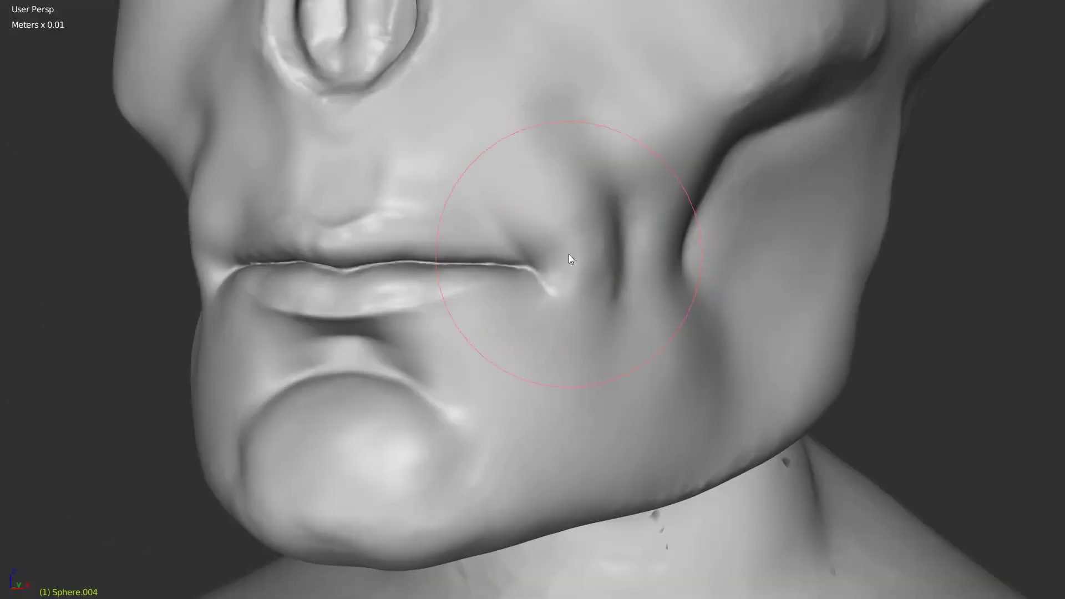
pyautogui.moveTo(641, 351)
pyautogui.mouseDown(button='middle')
pyautogui.moveTo(441, 476)
pyautogui.moveTo(702, 296)
pyautogui.moveTo(537, 232)
pyautogui.moveTo(511, 259)
pyautogui.mouseUp(button='middle')
# Orbit around the head to a close side view of the pointed ear.
pyautogui.scroll(-5, 373, 262)
pyautogui.moveTo(487, 200)
pyautogui.mouseDown(button='middle')
pyautogui.moveTo(690, 190)
pyautogui.moveTo(583, 231)
pyautogui.moveTo(577, 175)
pyautogui.moveTo(642, 100)
pyautogui.moveTo(552, 305)
pyautogui.mouseUp(button='middle')
pyautogui.scroll(5, 690, 191)
pyautogui.scroll(-2, 584, 230)
pyautogui.scroll(-3, 630, 101)
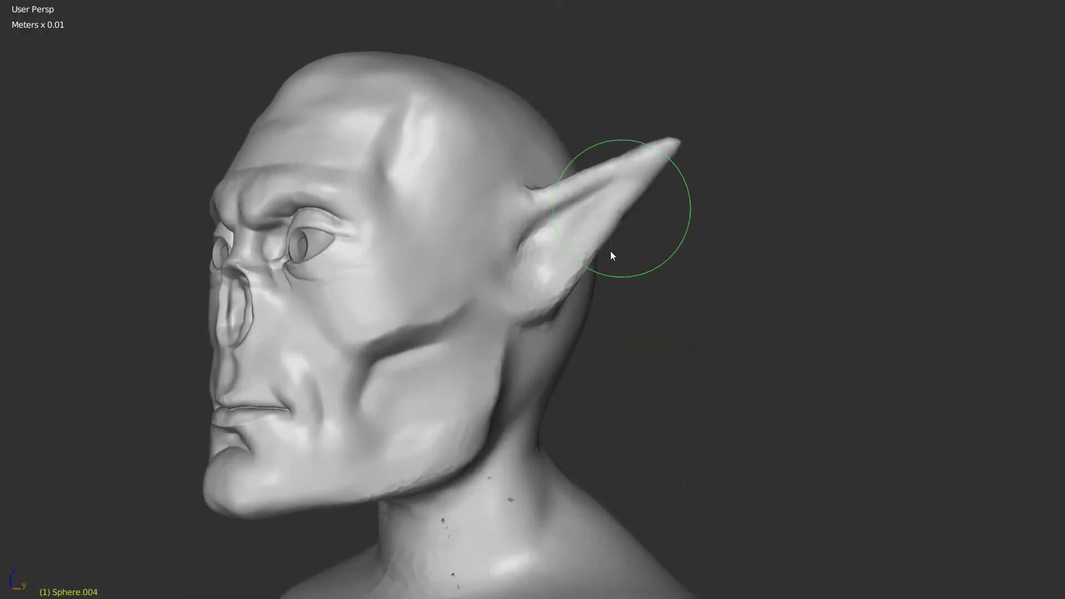
pyautogui.moveTo(614, 257); pyautogui.dragTo(580, 300, button='middle')
pyautogui.scroll(4, 580, 300)
pyautogui.moveTo(557, 227)
pyautogui.mouseDown(button='middle')
pyautogui.moveTo(637, 277)
pyautogui.moveTo(591, 325)
pyautogui.moveTo(506, 223)
pyautogui.mouseUp(button='middle')
pyautogui.scroll(3, 590, 329)
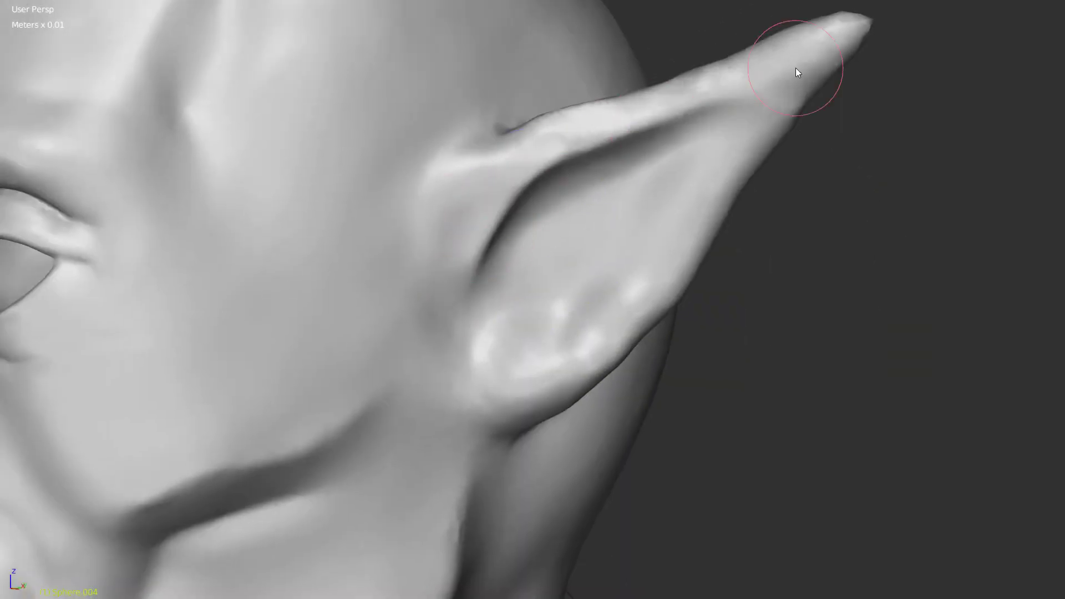
pyautogui.moveTo(796, 74); pyautogui.dragTo(534, 320, button='middle')
pyautogui.scroll(2, 577, 343)
pyautogui.scroll(2, 576, 341)
pyautogui.scroll(-1, 562, 265)
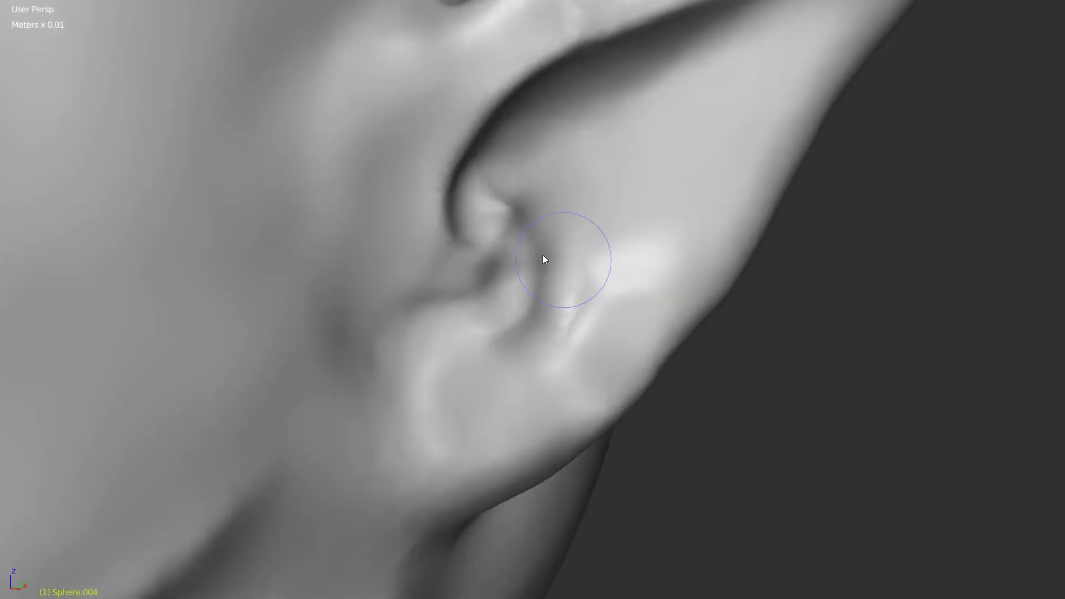
pyautogui.moveTo(544, 255); pyautogui.dragTo(535, 304, button='middle')
# Deepen and reshape the creases and folds inside the ear's hollow bowl.
pyautogui.moveTo(498, 357)
pyautogui.mouseDown(button='middle')
pyautogui.moveTo(546, 350)
pyautogui.moveTo(513, 312)
pyautogui.mouseUp(button='middle')
pyautogui.moveTo(514, 313)
pyautogui.mouseDown()
pyautogui.moveTo(494, 360)
pyautogui.moveTo(547, 206)
pyautogui.mouseUp()
pyautogui.moveTo(546, 202); pyautogui.dragTo(516, 144, button='middle')
pyautogui.moveTo(517, 144); pyautogui.dragTo(437, 327)
pyautogui.moveTo(437, 327); pyautogui.dragTo(457, 344, button='middle')
pyautogui.moveTo(457, 343); pyautogui.dragTo(521, 293)
pyautogui.moveTo(521, 292); pyautogui.dragTo(483, 366, button='middle')
pyautogui.moveTo(483, 366); pyautogui.dragTo(473, 154)
# Deepen the crease along the ear's edge to define a ridged rim.
pyautogui.scroll(-4, 474, 154)
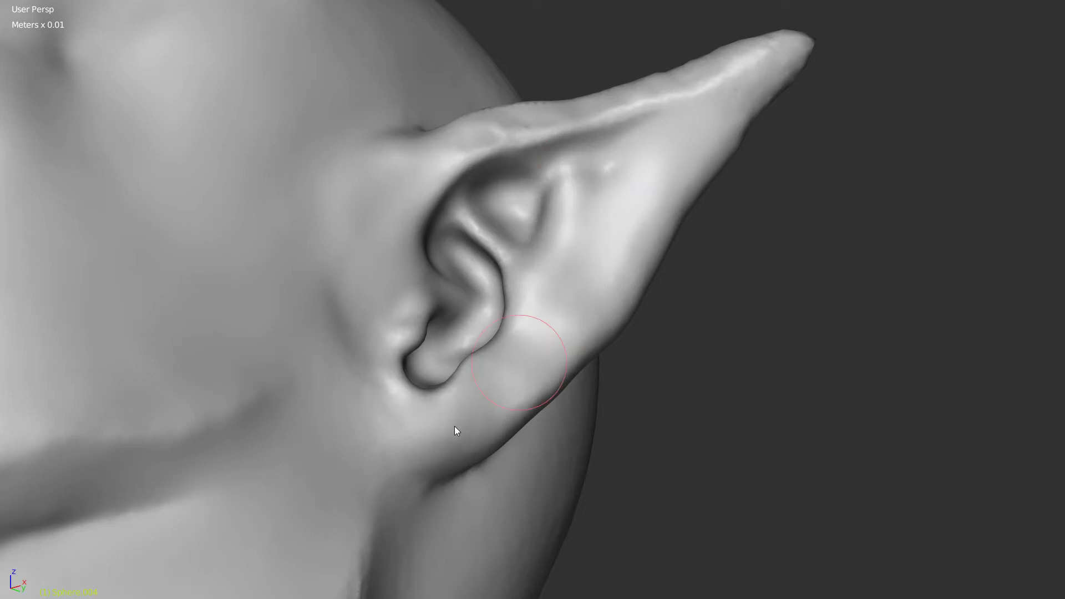
pyautogui.moveTo(455, 427); pyautogui.dragTo(589, 146, button='middle')
pyautogui.scroll(4, 589, 147)
pyautogui.scroll(-4, 707, 141)
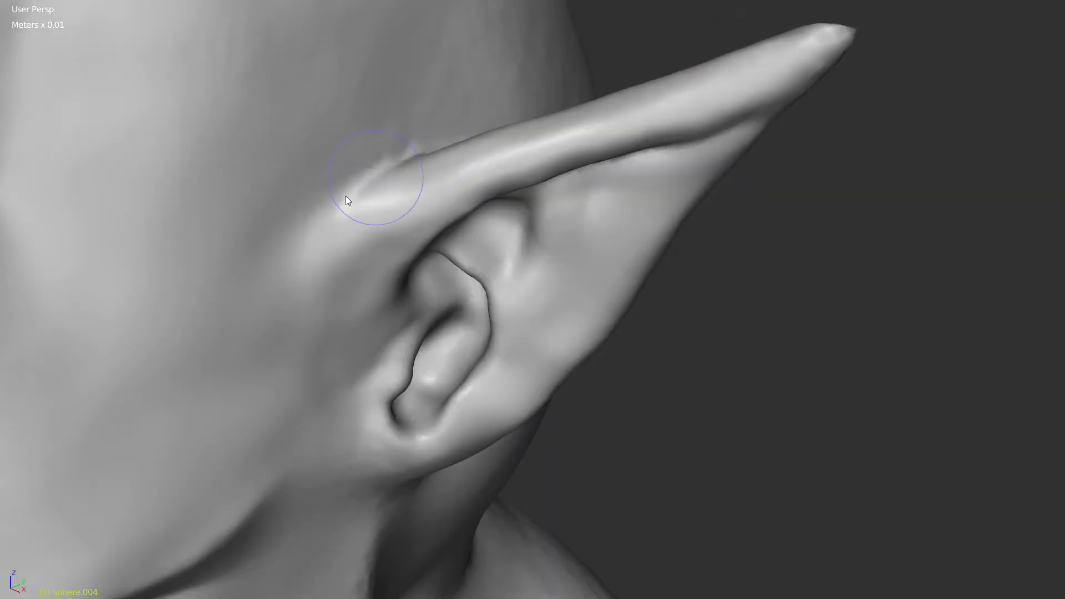
pyautogui.scroll(4, 536, 319)
pyautogui.scroll(3, 583, 295)
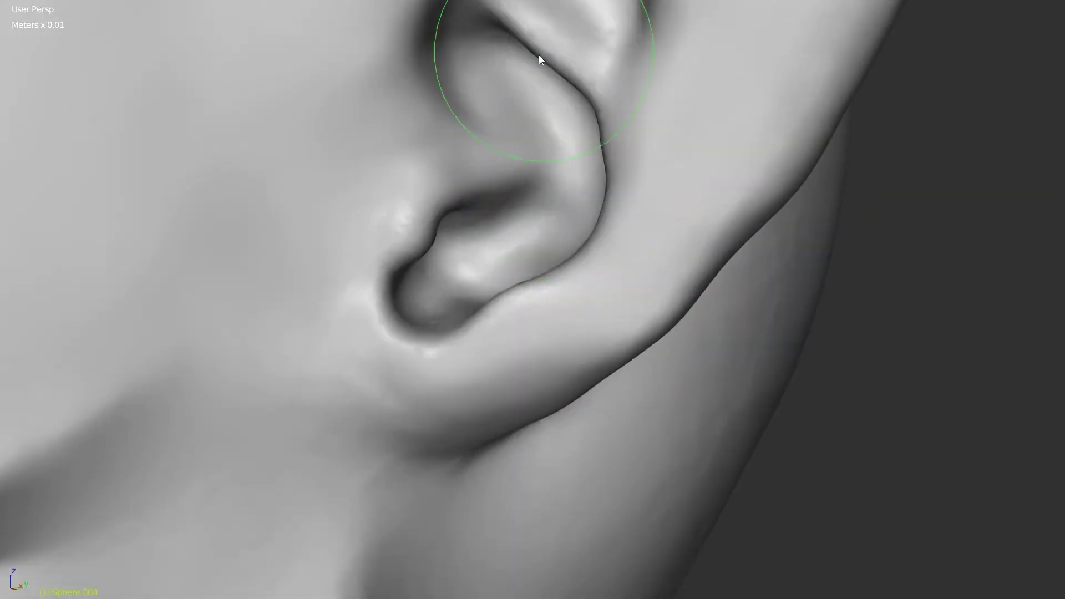
pyautogui.scroll(-2, 578, 280)
pyautogui.moveTo(579, 281); pyautogui.dragTo(342, 383, button='middle')
pyautogui.scroll(-4, 343, 382)
pyautogui.moveTo(483, 291); pyautogui.dragTo(430, 324, button='middle')
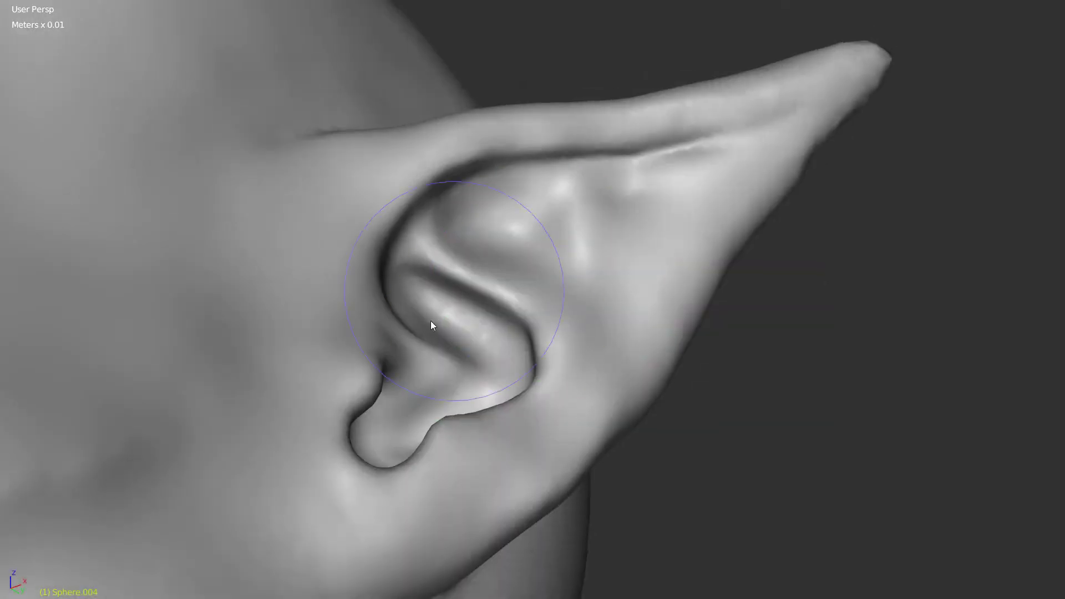
pyautogui.scroll(2, 386, 338)
pyautogui.scroll(2, 403, 303)
pyautogui.scroll(-2, 404, 302)
pyautogui.moveTo(542, 111)
pyautogui.mouseDown(button='middle')
pyautogui.moveTo(386, 386)
pyautogui.moveTo(531, 444)
pyautogui.moveTo(491, 350)
pyautogui.moveTo(419, 269)
pyautogui.moveTo(488, 199)
pyautogui.moveTo(471, 396)
pyautogui.mouseUp(button='middle')
pyautogui.moveTo(477, 186)
pyautogui.mouseDown(button='middle')
pyautogui.moveTo(490, 201)
pyautogui.moveTo(479, 210)
pyautogui.mouseUp(button='middle')
pyautogui.moveTo(512, 175)
pyautogui.mouseDown(button='middle')
pyautogui.moveTo(476, 237)
pyautogui.moveTo(517, 364)
pyautogui.mouseUp(button='middle')
pyautogui.moveTo(516, 363)
pyautogui.mouseDown()
pyautogui.moveTo(566, 392)
pyautogui.moveTo(487, 414)
pyautogui.mouseUp()
# Orbit around the ear to review the lobe, rim and pointed tip.
pyautogui.moveTo(487, 414)
pyautogui.mouseDown(button='middle')
pyautogui.moveTo(379, 269)
pyautogui.moveTo(518, 212)
pyautogui.moveTo(360, 322)
pyautogui.mouseUp(button='middle')
pyautogui.moveTo(167, 392)
pyautogui.mouseDown(button='middle')
pyautogui.moveTo(309, 316)
pyautogui.moveTo(533, 361)
pyautogui.moveTo(442, 285)
pyautogui.moveTo(618, 212)
pyautogui.moveTo(408, 463)
pyautogui.mouseUp(button='middle')
pyautogui.scroll(-5, 532, 361)
pyautogui.scroll(5, 442, 286)
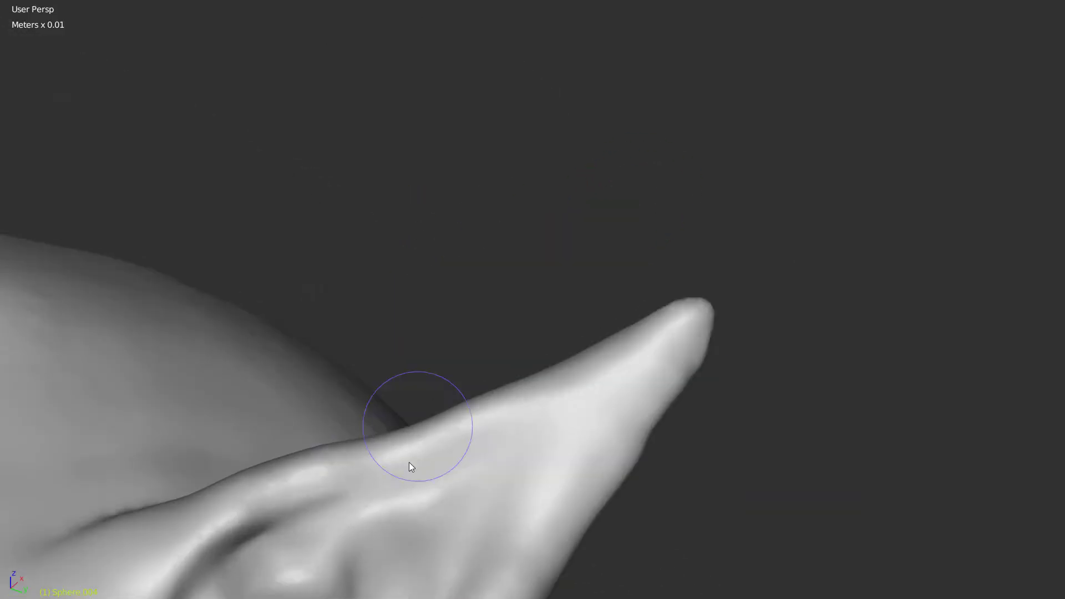
pyautogui.scroll(3, 391, 493)
pyautogui.scroll(-3, 329, 520)
pyautogui.moveTo(330, 520)
pyautogui.mouseDown(button='middle')
pyautogui.moveTo(544, 261)
pyautogui.moveTo(363, 283)
pyautogui.moveTo(505, 338)
pyautogui.mouseUp(button='middle')
pyautogui.scroll(4, 525, 325)
pyautogui.scroll(-3, 525, 324)
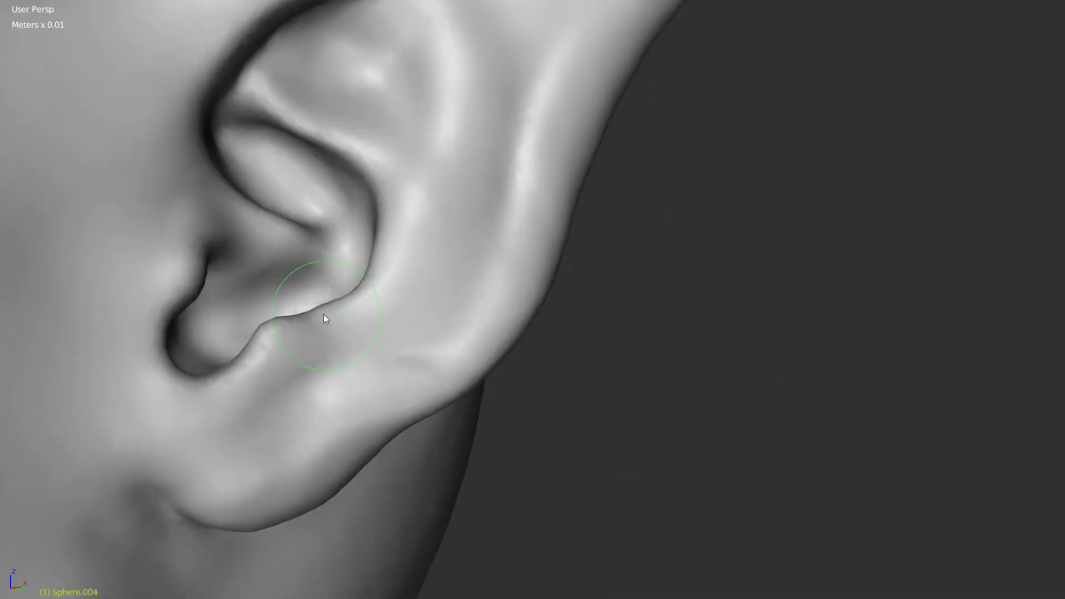
pyautogui.moveTo(262, 428); pyautogui.dragTo(450, 312, button='middle')
pyautogui.scroll(4, 450, 312)
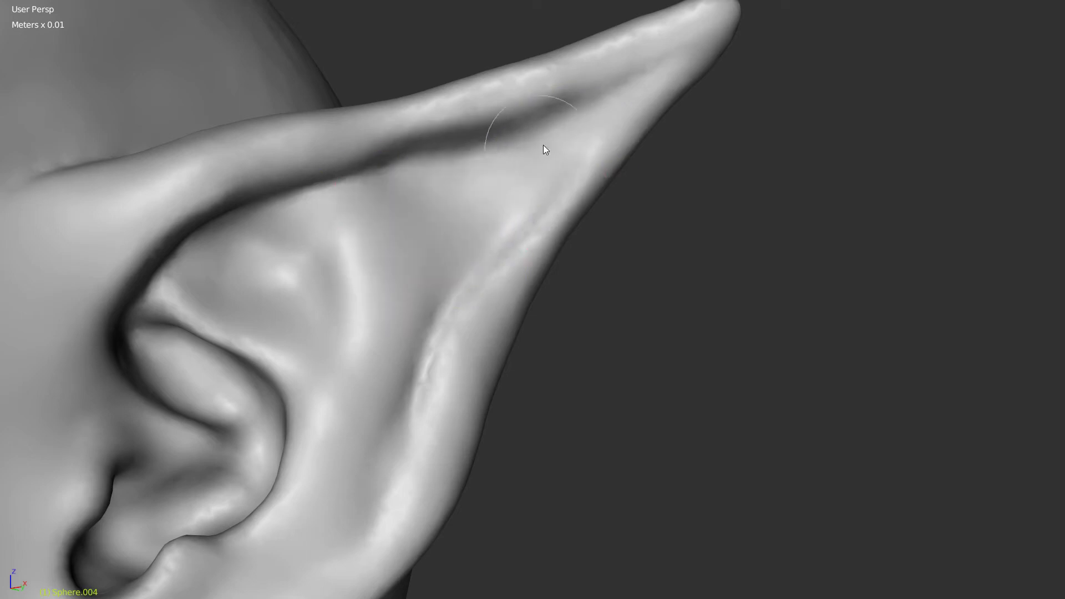
pyautogui.scroll(-5, 584, 176)
pyautogui.scroll(5, 583, 175)
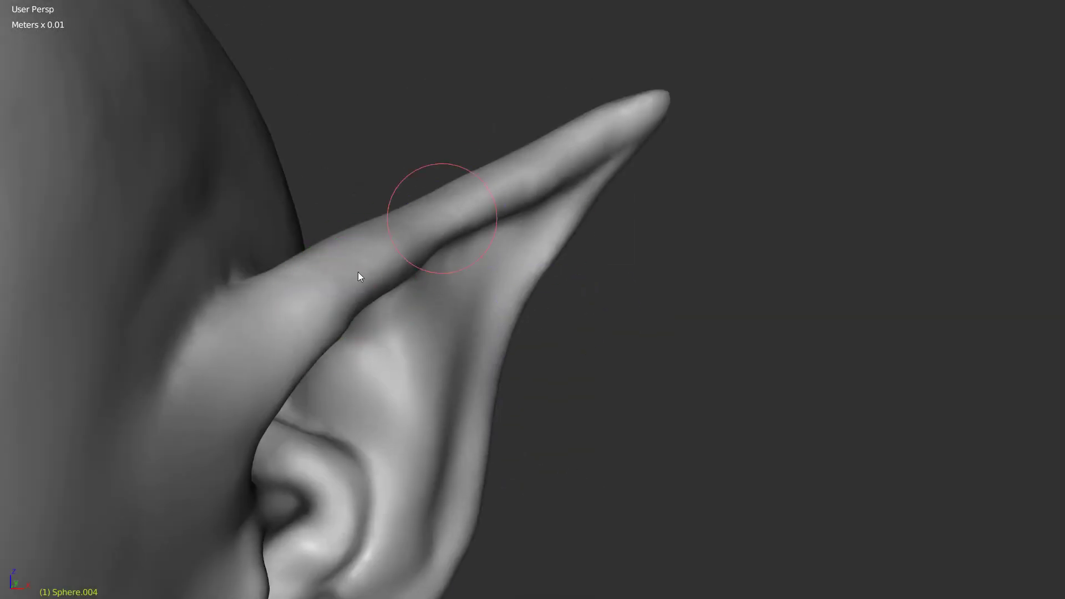
pyautogui.scroll(1, 525, 267)
pyautogui.moveTo(671, 160)
pyautogui.mouseDown(button='middle')
pyautogui.moveTo(625, 315)
pyautogui.moveTo(454, 212)
pyautogui.mouseUp(button='middle')
pyautogui.scroll(-4, 598, 53)
pyautogui.scroll(1, 471, 119)
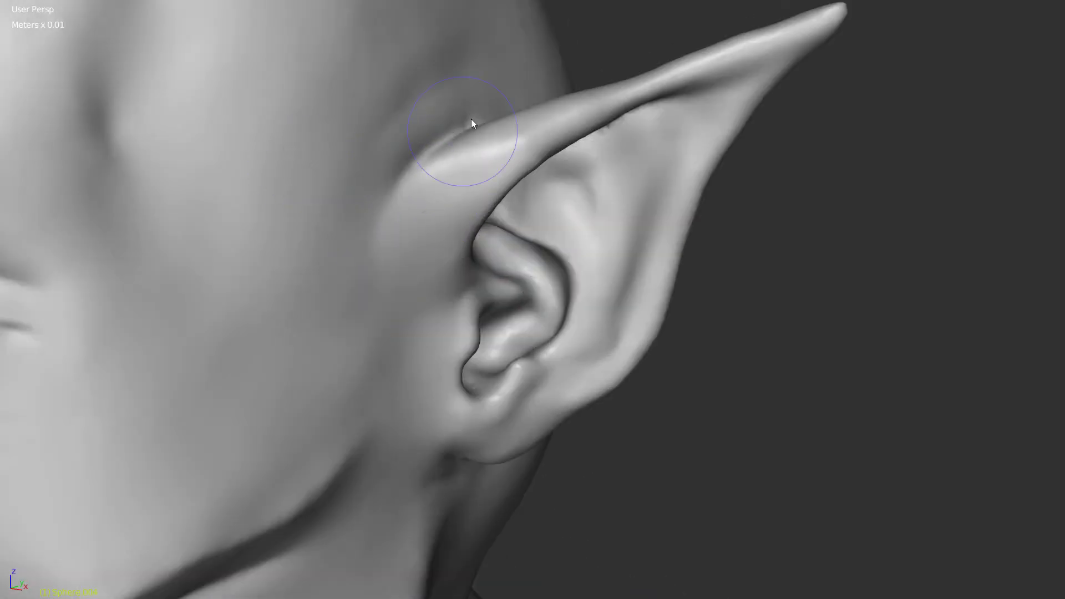
pyautogui.moveTo(448, 59)
pyautogui.mouseDown(button='middle')
pyautogui.moveTo(596, 182)
pyautogui.moveTo(765, 27)
pyautogui.moveTo(545, 275)
pyautogui.mouseUp(button='middle')
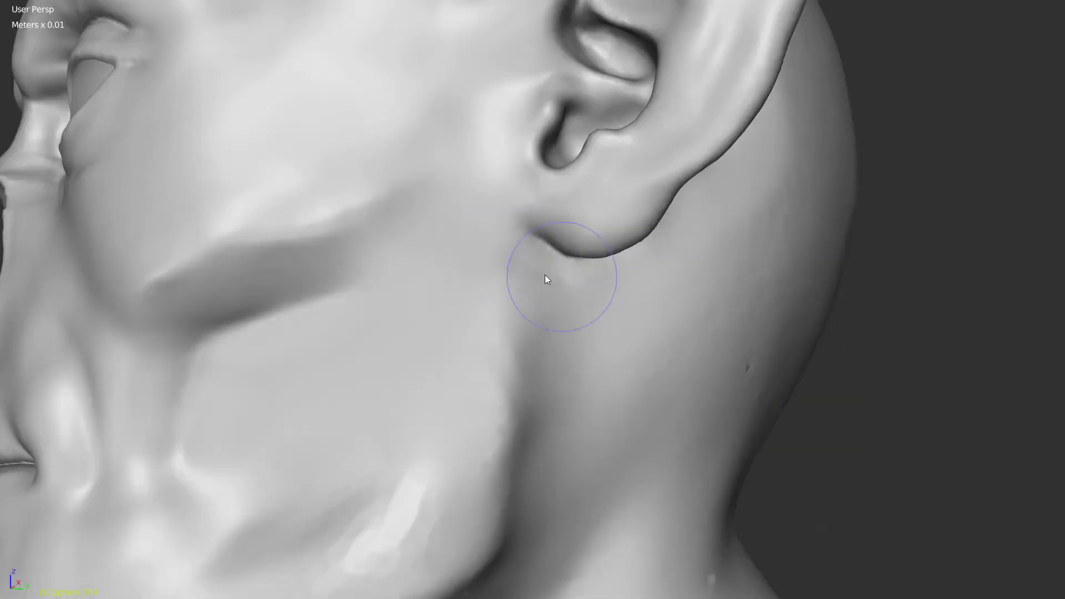
# Inspect the chin and neck from below and switch to wireframe to check topology.
pyautogui.scroll(-4, 486, 380)
pyautogui.moveTo(310, 426)
pyautogui.mouseDown(button='middle')
pyautogui.moveTo(428, 246)
pyautogui.moveTo(514, 241)
pyautogui.moveTo(516, 341)
pyautogui.moveTo(424, 209)
pyautogui.moveTo(447, 309)
pyautogui.moveTo(560, 237)
pyautogui.moveTo(637, 324)
pyautogui.moveTo(580, 276)
pyautogui.moveTo(600, 371)
pyautogui.moveTo(499, 382)
pyautogui.moveTo(535, 374)
pyautogui.moveTo(627, 387)
pyautogui.moveTo(521, 343)
pyautogui.moveTo(421, 374)
pyautogui.moveTo(522, 374)
pyautogui.moveTo(487, 387)
pyautogui.moveTo(507, 405)
pyautogui.moveTo(604, 344)
pyautogui.moveTo(480, 217)
pyautogui.moveTo(430, 405)
pyautogui.moveTo(530, 344)
pyautogui.mouseUp(button='middle')
pyautogui.scroll(-3, 559, 237)
pyautogui.moveTo(435, 275)
pyautogui.mouseDown(button='middle')
pyautogui.moveTo(483, 362)
pyautogui.moveTo(545, 276)
pyautogui.moveTo(563, 274)
pyautogui.mouseUp(button='middle')
pyautogui.scroll(5, 494, 325)
pyautogui.press('z')
pyautogui.press('z')
pyautogui.scroll(-5, 493, 325)
# Orbit from behind the bust to the side and front to review the neck.
pyautogui.moveTo(493, 325)
pyautogui.mouseDown(button='middle')
pyautogui.moveTo(552, 262)
pyautogui.moveTo(565, 186)
pyautogui.moveTo(555, 234)
pyautogui.mouseUp(button='middle')
pyautogui.moveTo(551, 457); pyautogui.dragTo(528, 278, button='middle')
pyautogui.scroll(2, 438, 317)
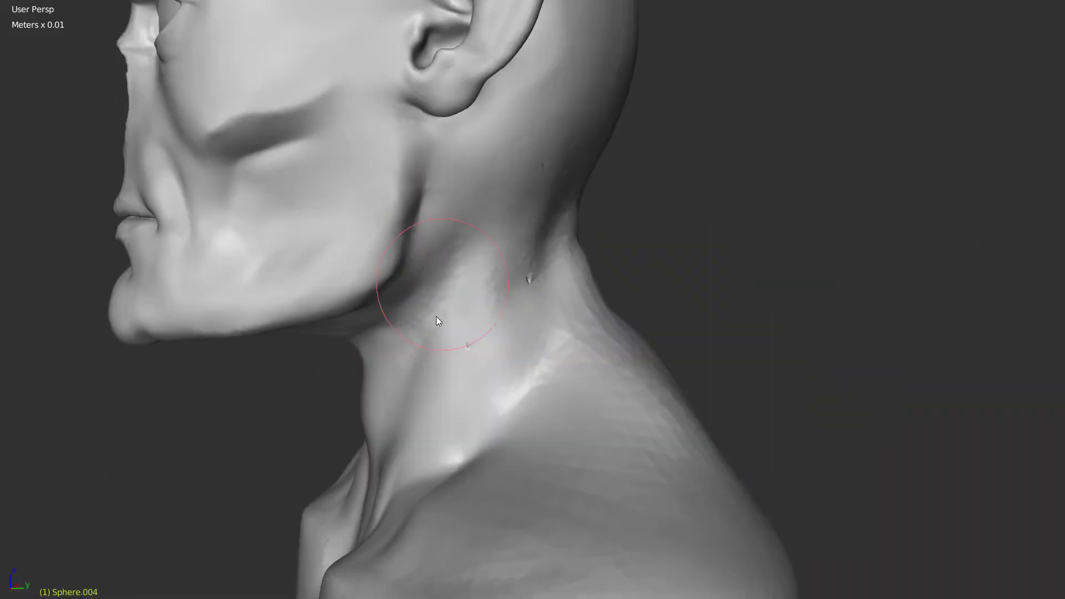
pyautogui.scroll(2, 498, 161)
pyautogui.scroll(-3, 495, 222)
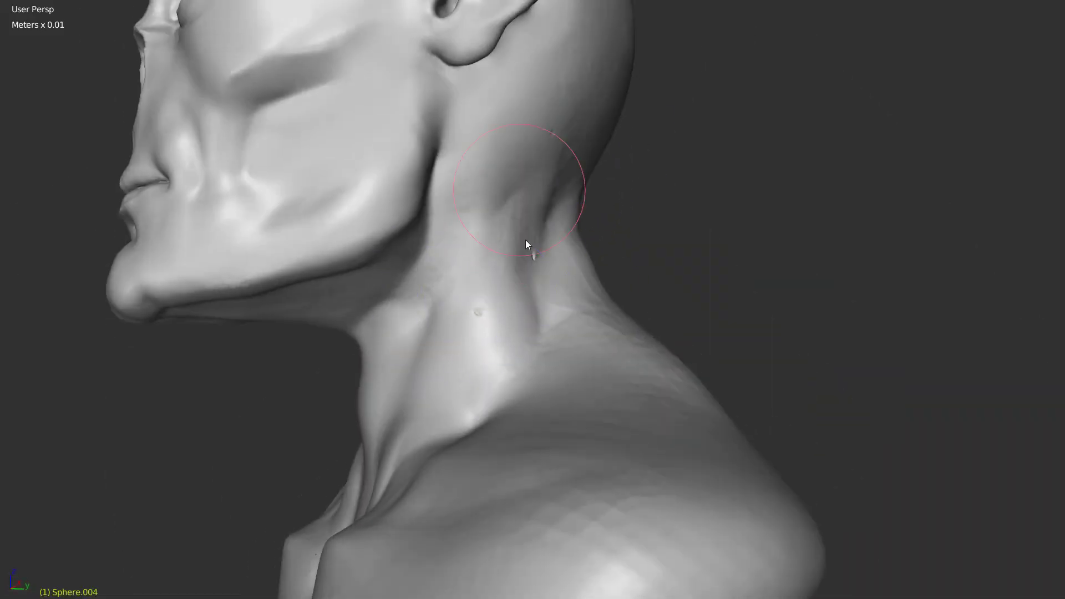
pyautogui.press('w')
pyautogui.moveTo(670, 222)
pyautogui.mouseDown(button='middle')
pyautogui.moveTo(599, 302)
pyautogui.moveTo(480, 285)
pyautogui.moveTo(589, 375)
pyautogui.moveTo(502, 273)
pyautogui.moveTo(574, 222)
pyautogui.moveTo(587, 307)
pyautogui.mouseUp(button='middle')
pyautogui.scroll(-3, 599, 306)
pyautogui.scroll(2, 575, 222)
pyautogui.scroll(-2, 586, 307)
pyautogui.scroll(-2, 549, 288)
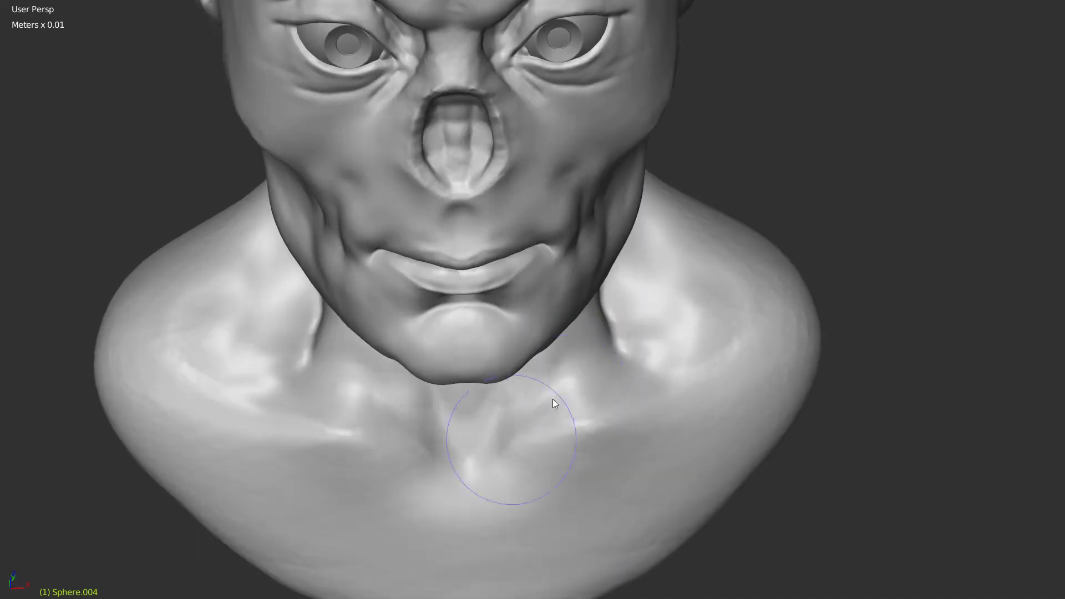
# Carve the sternum and collarbone grooves on the front of the chest.
pyautogui.scroll(4, 448, 292)
pyautogui.moveTo(788, 299)
pyautogui.mouseDown(button='middle')
pyautogui.moveTo(446, 293)
pyautogui.moveTo(592, 200)
pyautogui.moveTo(506, 190)
pyautogui.mouseUp(button='middle')
pyautogui.scroll(-3, 446, 357)
pyautogui.moveTo(510, 342)
pyautogui.mouseDown(button='middle')
pyautogui.moveTo(446, 357)
pyautogui.moveTo(461, 333)
pyautogui.mouseUp(button='middle')
pyautogui.moveTo(439, 472); pyautogui.dragTo(467, 311)
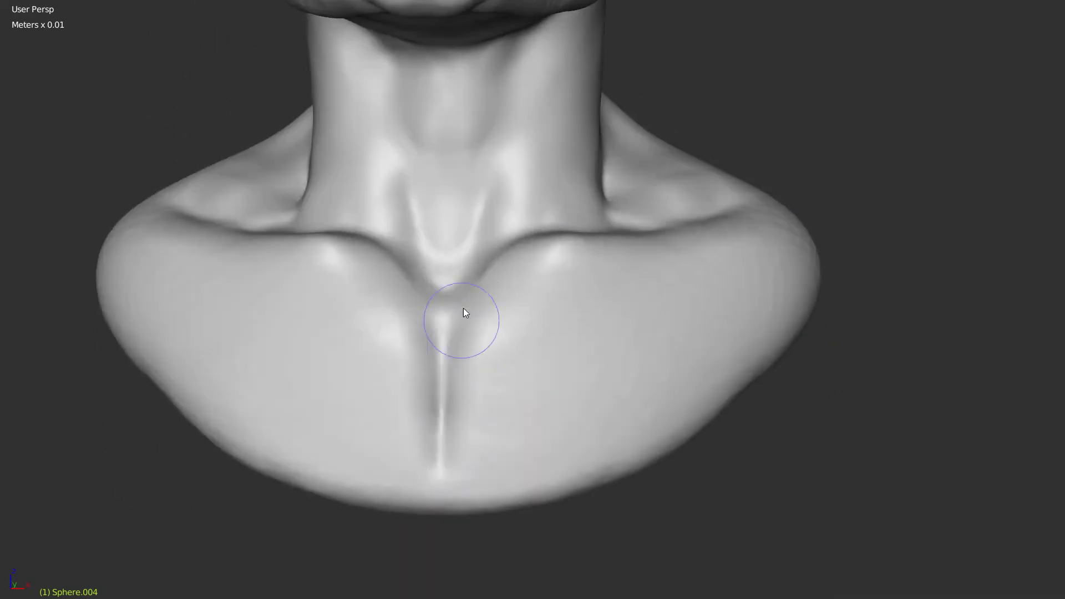
pyautogui.moveTo(466, 311); pyautogui.dragTo(502, 291, button='middle')
pyautogui.moveTo(556, 294); pyautogui.dragTo(734, 287)
# Orbit between three-quarter and front views of the neck and collarbones.
pyautogui.scroll(-2, 727, 294)
pyautogui.moveTo(722, 306)
pyautogui.mouseDown(button='middle')
pyautogui.moveTo(489, 361)
pyautogui.moveTo(469, 309)
pyautogui.mouseUp(button='middle')
pyautogui.scroll(2, 647, 251)
pyautogui.scroll(-3, 647, 251)
pyautogui.moveTo(418, 345)
pyautogui.mouseDown(button='middle')
pyautogui.moveTo(490, 318)
pyautogui.moveTo(426, 207)
pyautogui.moveTo(438, 116)
pyautogui.moveTo(351, 262)
pyautogui.mouseUp(button='middle')
pyautogui.scroll(3, 427, 207)
pyautogui.scroll(-3, 426, 207)
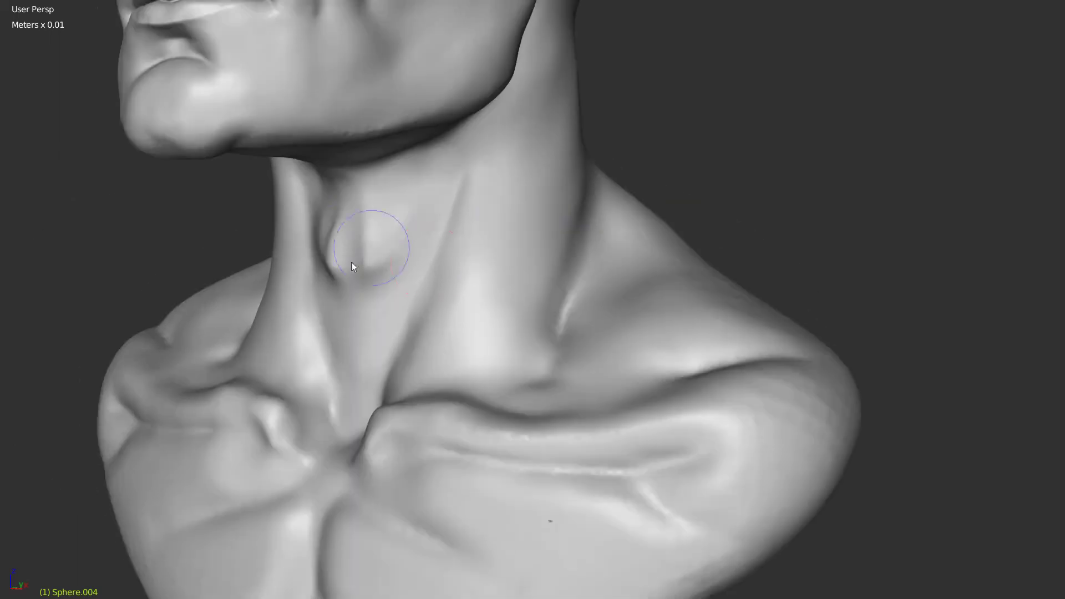
pyautogui.scroll(3, 364, 241)
pyautogui.scroll(-3, 426, 224)
pyautogui.moveTo(558, 251); pyautogui.dragTo(544, 290, button='middle')
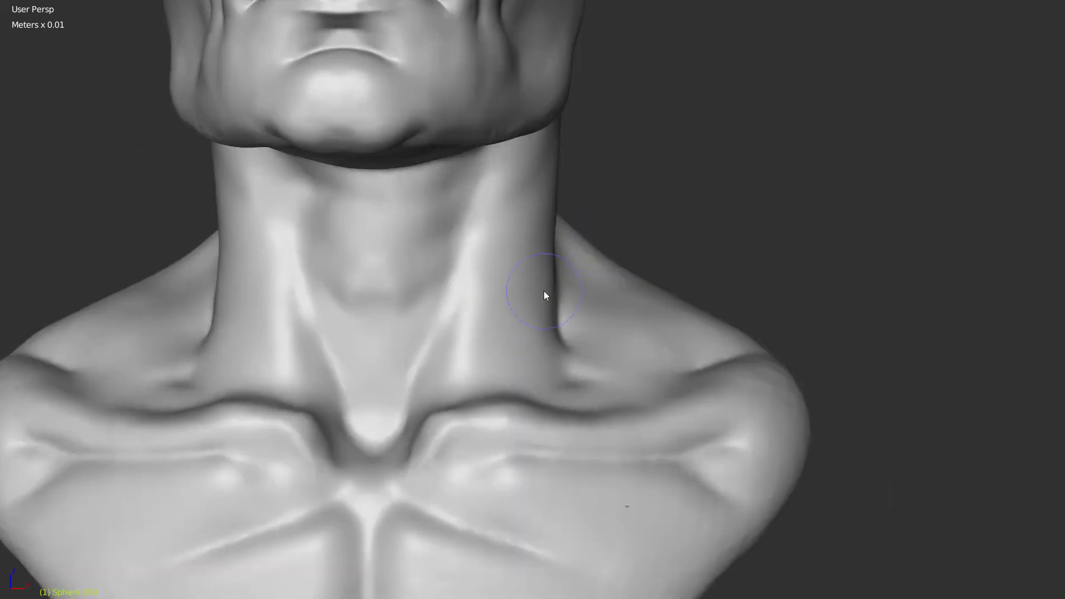
pyautogui.scroll(2, 470, 386)
pyautogui.scroll(-3, 517, 402)
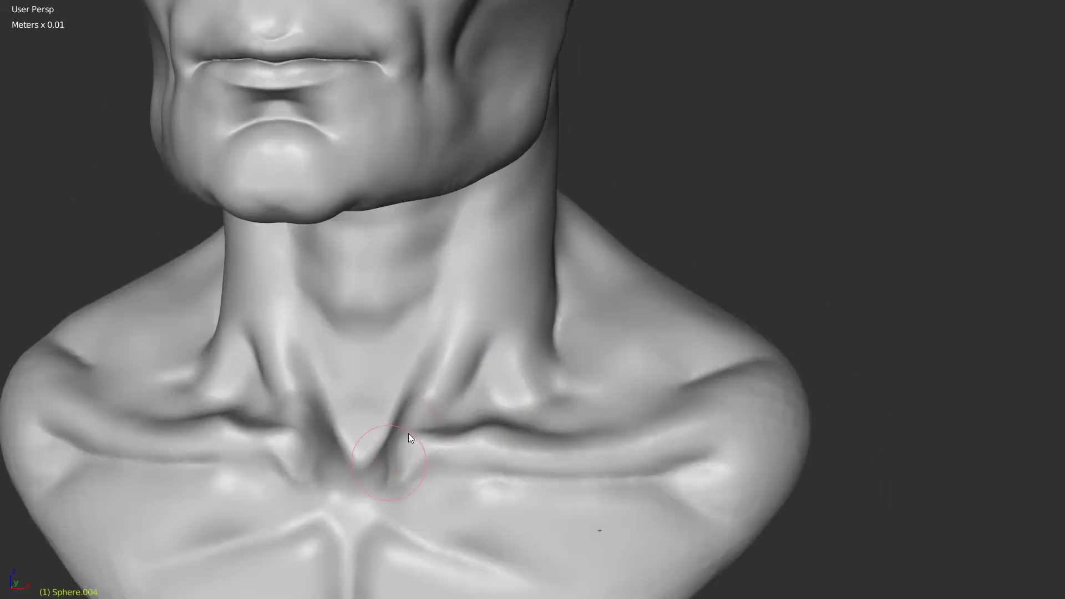
# Sculpt the shoulder muscle and refine where it meets the neck.
pyautogui.moveTo(539, 407); pyautogui.dragTo(596, 354, button='middle')
pyautogui.scroll(3, 597, 353)
pyautogui.scroll(-2, 598, 353)
pyautogui.moveTo(576, 215)
pyautogui.mouseDown()
pyautogui.moveTo(541, 355)
pyautogui.moveTo(558, 423)
pyautogui.mouseUp()
pyautogui.moveTo(557, 424); pyautogui.dragTo(553, 326, button='middle')
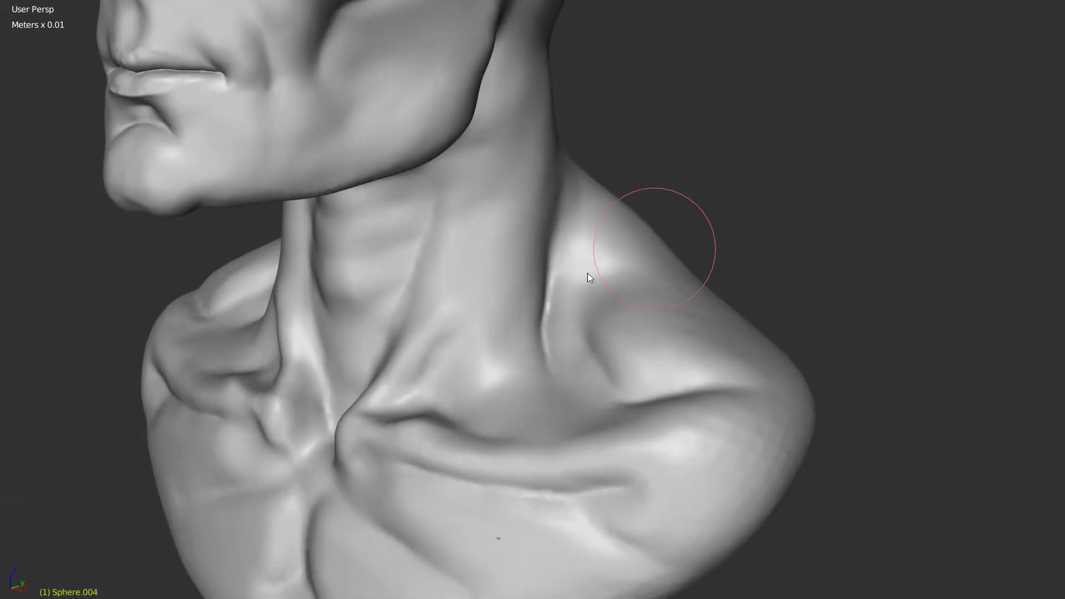
pyautogui.moveTo(588, 273); pyautogui.dragTo(594, 353)
pyautogui.moveTo(593, 353)
pyautogui.mouseDown(button='middle')
pyautogui.moveTo(557, 167)
pyautogui.moveTo(487, 428)
pyautogui.mouseUp(button='middle')
pyautogui.moveTo(487, 427); pyautogui.dragTo(488, 333)
pyautogui.moveTo(488, 333)
pyautogui.mouseDown(button='middle')
pyautogui.moveTo(612, 327)
pyautogui.moveTo(547, 437)
pyautogui.mouseUp(button='middle')
pyautogui.moveTo(546, 437); pyautogui.dragTo(611, 476)
# Carve a groove down the back of the neck.
pyautogui.moveTo(788, 285)
pyautogui.mouseDown(button='middle')
pyautogui.moveTo(616, 384)
pyautogui.moveTo(666, 219)
pyautogui.moveTo(605, 252)
pyautogui.moveTo(655, 142)
pyautogui.moveTo(610, 184)
pyautogui.mouseUp(button='middle')
pyautogui.moveTo(610, 183); pyautogui.dragTo(616, 152)
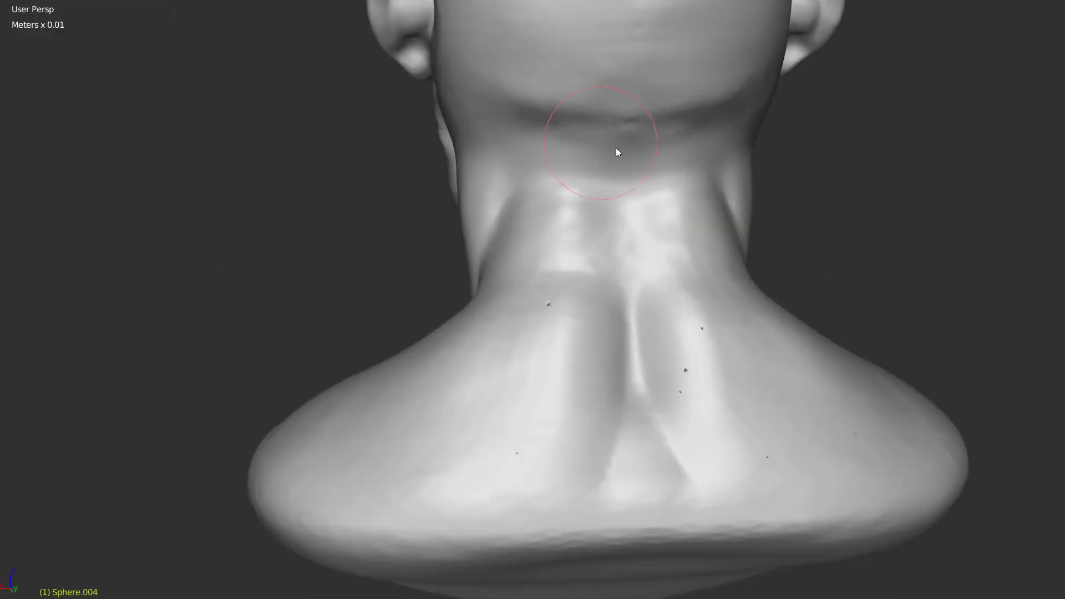
pyautogui.moveTo(616, 152); pyautogui.dragTo(621, 274, button='middle')
pyautogui.moveTo(620, 274); pyautogui.dragTo(621, 445)
# Sculpt a crease along the collarbone from a low side angle.
pyautogui.moveTo(650, 295)
pyautogui.mouseDown(button='middle')
pyautogui.moveTo(583, 159)
pyautogui.moveTo(561, 228)
pyautogui.moveTo(593, 270)
pyautogui.moveTo(532, 275)
pyautogui.mouseUp(button='middle')
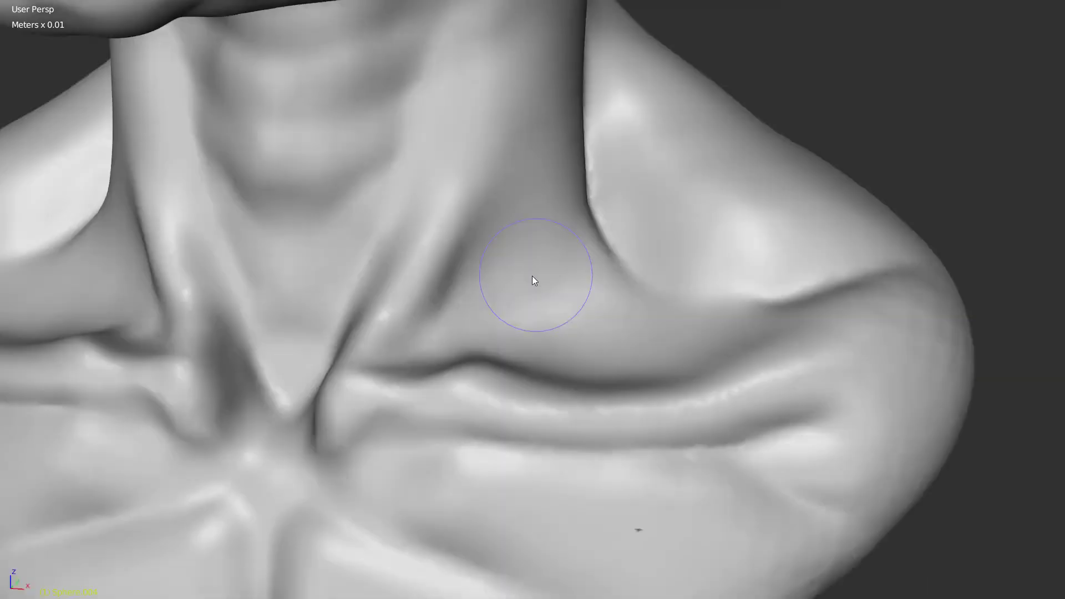
pyautogui.moveTo(533, 276); pyautogui.dragTo(394, 337)
pyautogui.scroll(-2, 644, 259)
pyautogui.moveTo(645, 259); pyautogui.dragTo(596, 197, button='middle')
# Build small bumps near the collarbone and carve pectoral grooves into the lower chest.
pyautogui.moveTo(584, 237)
pyautogui.mouseDown(button='middle')
pyautogui.moveTo(624, 265)
pyautogui.moveTo(684, 275)
pyautogui.moveTo(675, 223)
pyautogui.moveTo(576, 254)
pyautogui.moveTo(508, 354)
pyautogui.mouseUp(button='middle')
pyautogui.moveTo(509, 353)
pyautogui.mouseDown()
pyautogui.moveTo(578, 302)
pyautogui.moveTo(646, 278)
pyautogui.mouseUp()
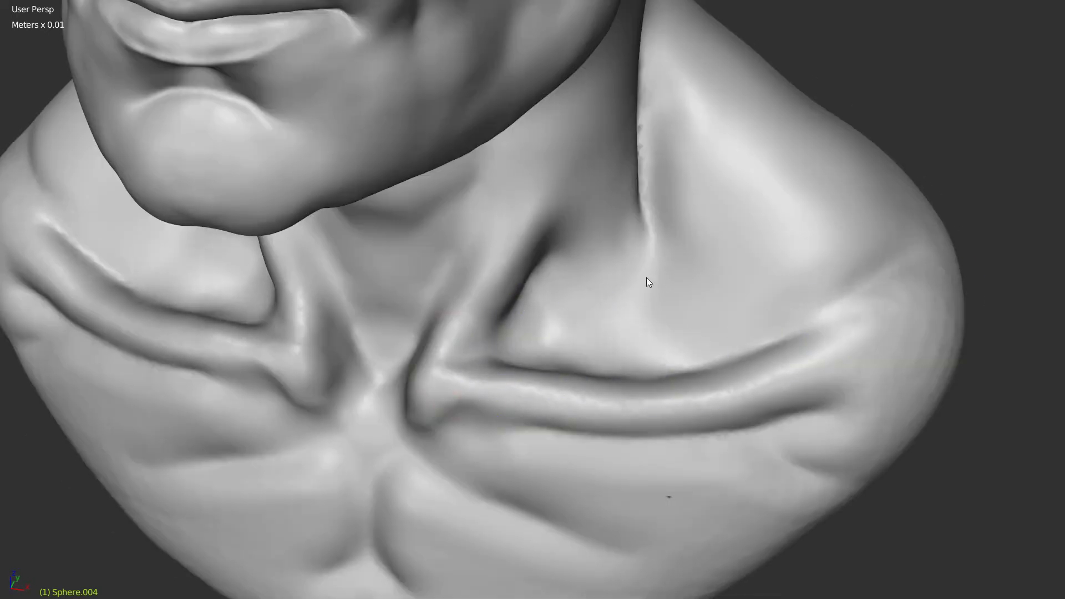
pyautogui.moveTo(647, 279); pyautogui.dragTo(531, 370, button='middle')
pyautogui.scroll(3, 531, 371)
pyautogui.moveTo(550, 352); pyautogui.dragTo(483, 456)
# Frame the chest from the front and carve a crease along its right fold.
pyautogui.press('w')
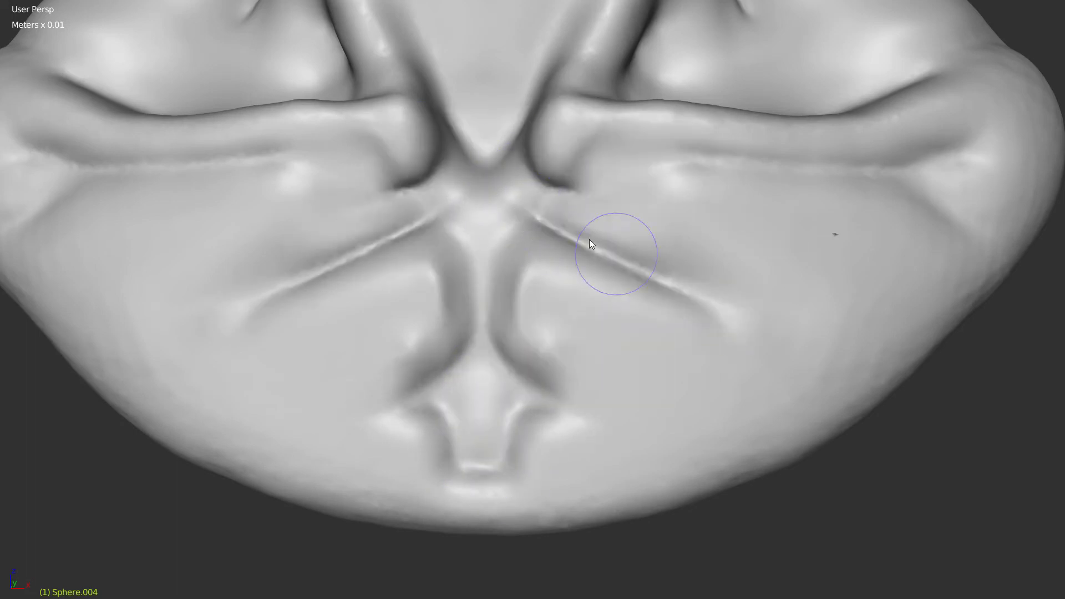
pyautogui.press('w')
pyautogui.moveTo(532, 304); pyautogui.dragTo(437, 200, button='middle')
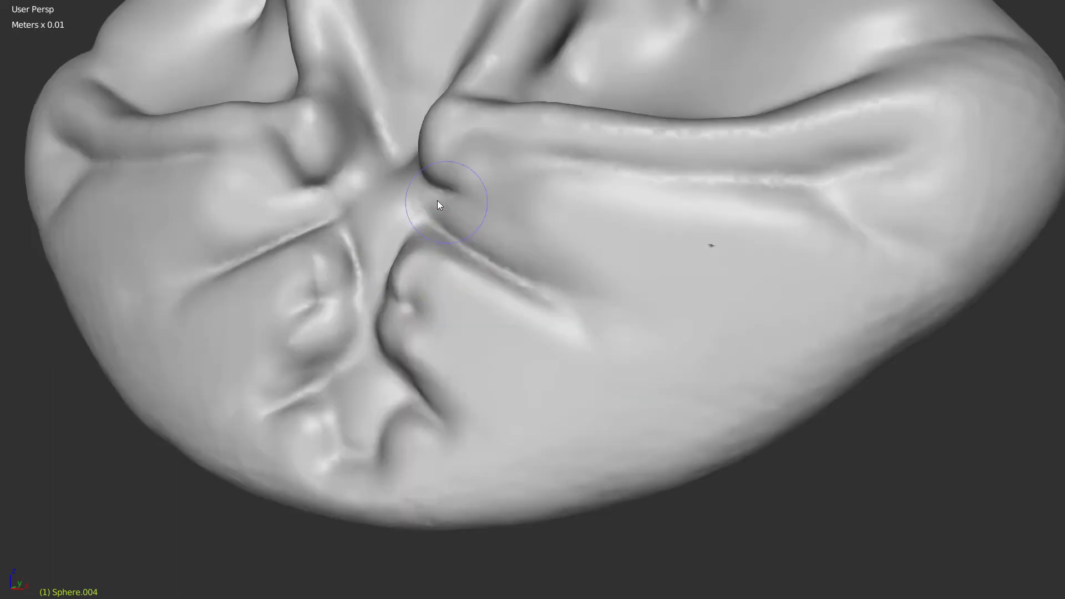
pyautogui.moveTo(893, 170)
pyautogui.mouseDown(button='middle')
pyautogui.moveTo(649, 248)
pyautogui.moveTo(784, 330)
pyautogui.moveTo(475, 225)
pyautogui.mouseUp(button='middle')
pyautogui.scroll(2, 647, 247)
pyautogui.scroll(1, 394, 289)
pyautogui.scroll(1, 643, 280)
pyautogui.moveTo(475, 225)
pyautogui.keyDown('ctrl'); pyautogui.mouseDown()
pyautogui.moveTo(539, 253)
pyautogui.moveTo(882, 271)
pyautogui.mouseUp(); pyautogui.keyUp('ctrl')
# Orbit and zoom around the neck to inspect it from the side and front.
pyautogui.moveTo(883, 271); pyautogui.dragTo(541, 289, button='middle')
pyautogui.scroll(-5, 540, 288)
pyautogui.scroll(1, 469, 348)
pyautogui.moveTo(468, 348); pyautogui.dragTo(358, 180, button='middle')
pyautogui.scroll(3, 358, 180)
pyautogui.scroll(1, 326, 172)
pyautogui.scroll(-2, 326, 172)
pyautogui.moveTo(302, 136)
pyautogui.mouseDown(button='middle')
pyautogui.moveTo(369, 173)
pyautogui.moveTo(369, 286)
pyautogui.moveTo(431, 369)
pyautogui.moveTo(584, 426)
pyautogui.moveTo(419, 404)
pyautogui.mouseUp(button='middle')
pyautogui.scroll(2, 317, 209)
pyautogui.scroll(-2, 351, 271)
pyautogui.scroll(-2, 418, 405)
# Orbit past the shoulder and chest, ending on a front view of the face.
pyautogui.moveTo(452, 371)
pyautogui.mouseDown(button='middle')
pyautogui.moveTo(614, 350)
pyautogui.moveTo(515, 125)
pyautogui.mouseUp(button='middle')
pyautogui.scroll(3, 387, 288)
pyautogui.scroll(-2, 387, 287)
pyautogui.moveTo(537, 403)
pyautogui.mouseDown(button='middle')
pyautogui.moveTo(631, 376)
pyautogui.moveTo(605, 179)
pyautogui.mouseUp(button='middle')
pyautogui.scroll(3, 605, 179)
pyautogui.scroll(-2, 610, 449)
pyautogui.moveTo(611, 448)
pyautogui.mouseDown(button='middle')
pyautogui.moveTo(554, 353)
pyautogui.moveTo(561, 369)
pyautogui.mouseUp(button='middle')
pyautogui.scroll(-1, 580, 377)
pyautogui.scroll(2, 498, 395)
pyautogui.scroll(-2, 498, 396)
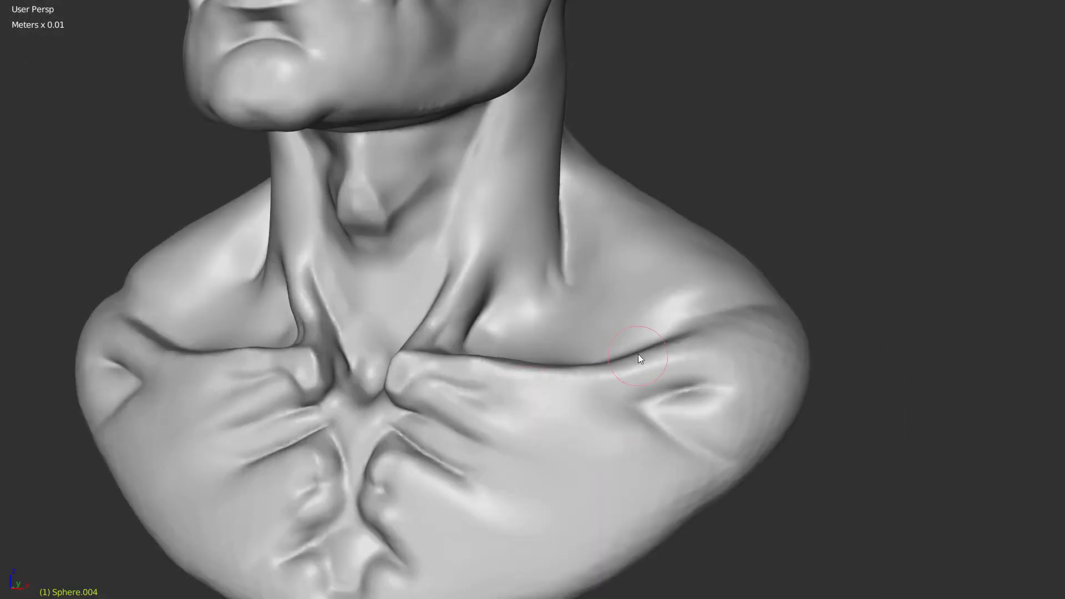
pyautogui.moveTo(638, 355); pyautogui.dragTo(511, 341, button='middle')
# Inspect the mouth corner from side and front angles.
pyautogui.scroll(2, 488, 373)
pyautogui.press('w')
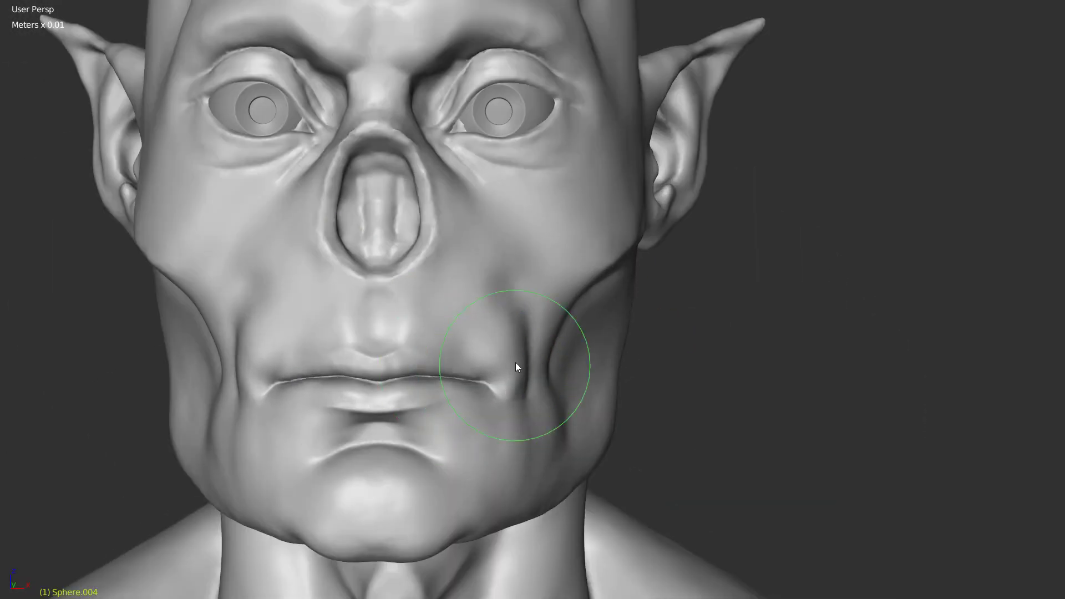
pyautogui.scroll(2, 424, 262)
pyautogui.scroll(-3, 489, 277)
pyautogui.scroll(4, 642, 213)
pyautogui.scroll(-1, 642, 212)
pyautogui.moveTo(642, 212)
pyautogui.mouseDown(button='middle')
pyautogui.moveTo(524, 345)
pyautogui.moveTo(319, 108)
pyautogui.mouseUp(button='middle')
pyautogui.scroll(2, 564, 166)
pyautogui.moveTo(392, 344); pyautogui.dragTo(369, 282, button='middle')
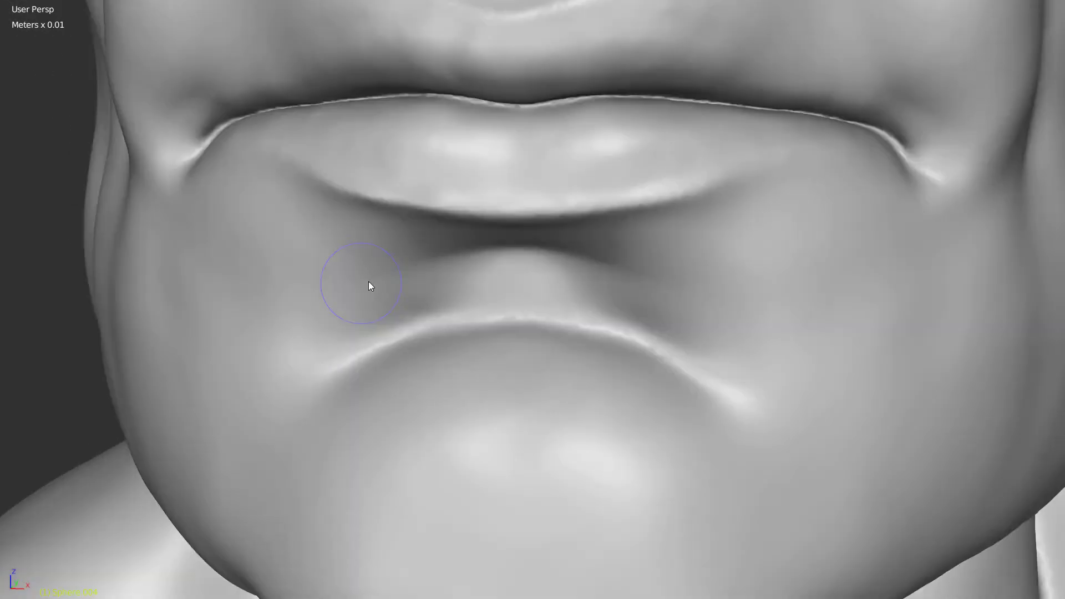
pyautogui.scroll(1, 605, 244)
pyautogui.moveTo(605, 245); pyautogui.dragTo(551, 276, button='middle')
pyautogui.scroll(-5, 429, 333)
pyautogui.scroll(3, 428, 333)
# Switch to a different sculpt brush and frame the head and nose bridge.
pyautogui.press('w')
pyautogui.click(518, 169)
pyautogui.scroll(-3, 425, 215)
pyautogui.moveTo(517, 169)
pyautogui.mouseDown(button='middle')
pyautogui.moveTo(425, 215)
pyautogui.moveTo(386, 178)
pyautogui.moveTo(407, 114)
pyautogui.moveTo(414, 262)
pyautogui.mouseUp(button='middle')
pyautogui.scroll(2, 440, 235)
pyautogui.scroll(3, 416, 135)
pyautogui.scroll(-4, 413, 261)
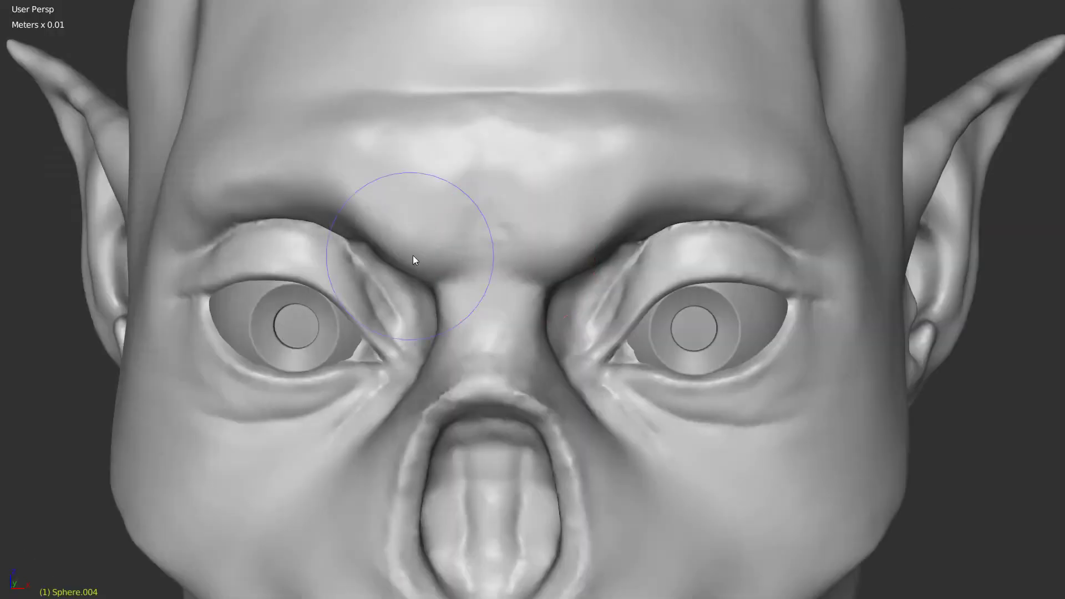
pyautogui.scroll(2, 397, 226)
pyautogui.scroll(2, 423, 267)
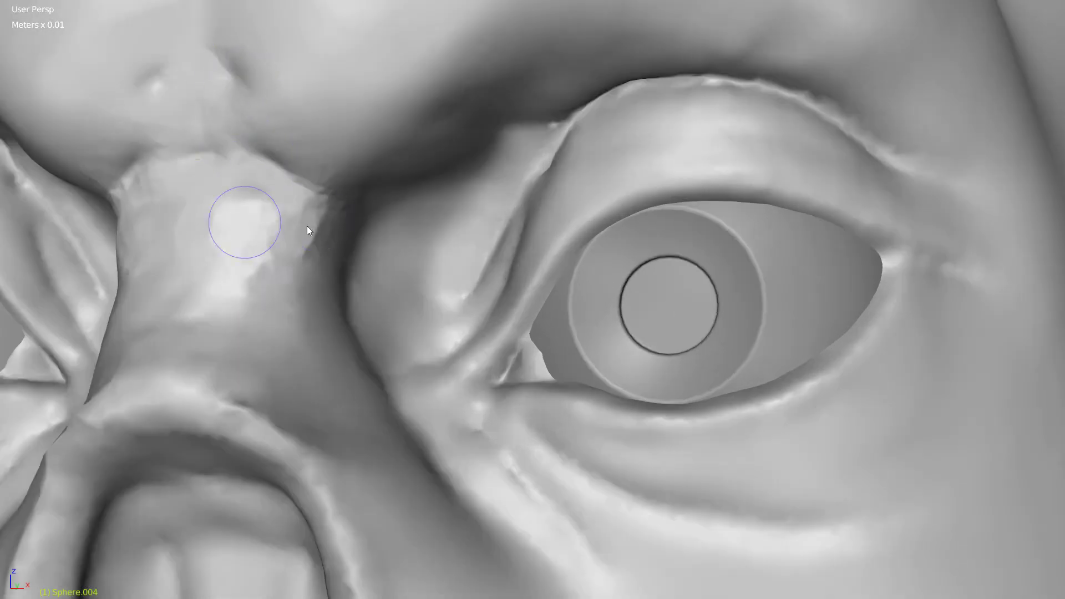
pyautogui.scroll(-3, 445, 171)
pyautogui.moveTo(380, 155); pyautogui.dragTo(436, 217, button='middle')
pyautogui.scroll(-2, 436, 217)
# Reshape the inner eye corner and both eyelids, adding a crease below the corner.
pyautogui.press('w')
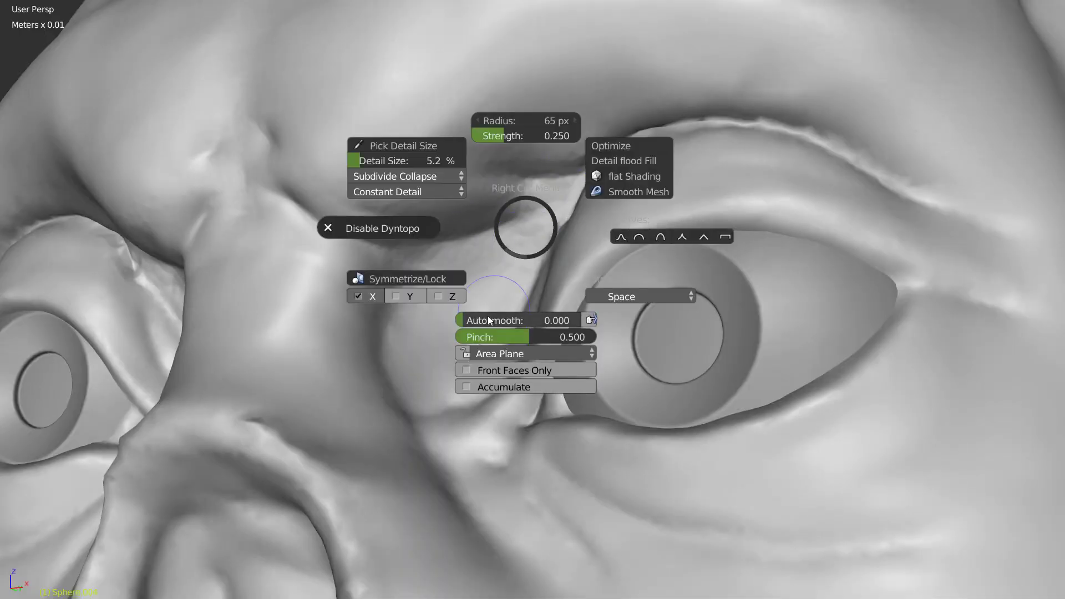
pyautogui.moveTo(391, 273)
pyautogui.mouseDown(button='middle')
pyautogui.moveTo(375, 167)
pyautogui.moveTo(598, 229)
pyautogui.moveTo(672, 115)
pyautogui.moveTo(783, 212)
pyautogui.mouseUp(button='middle')
pyautogui.scroll(2, 586, 297)
pyautogui.scroll(2, 223, 294)
pyautogui.moveTo(223, 294)
pyautogui.mouseDown()
pyautogui.moveTo(653, 178)
pyautogui.moveTo(540, 310)
pyautogui.moveTo(388, 373)
pyautogui.moveTo(598, 325)
pyautogui.mouseUp()
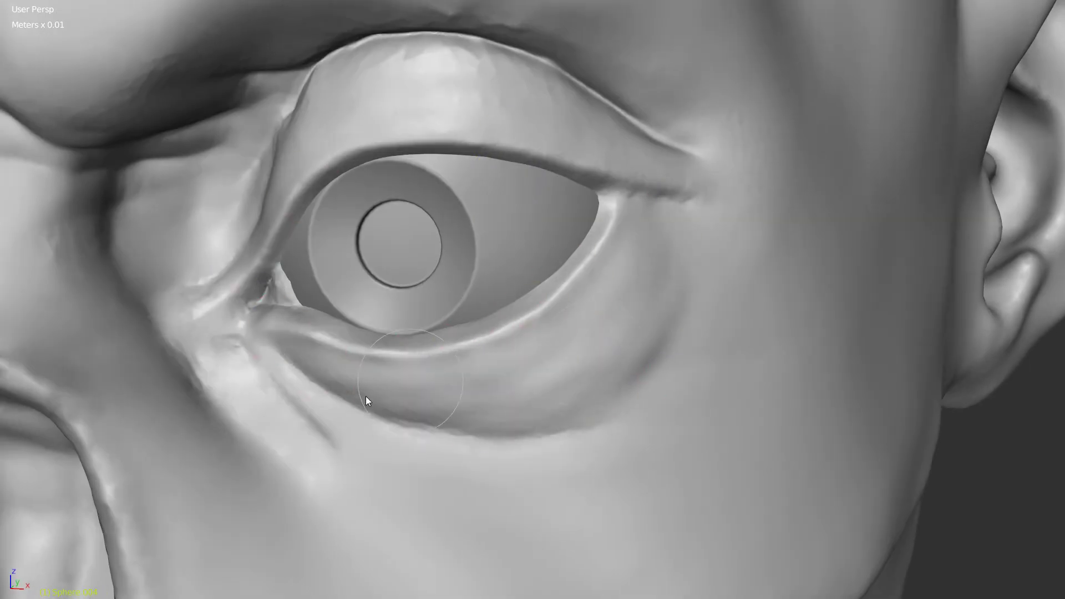
pyautogui.moveTo(371, 411); pyautogui.dragTo(425, 260, button='middle')
# Review the nose, eye and brow from frontal and angled close-ups.
pyautogui.moveTo(425, 261); pyautogui.dragTo(503, 335)
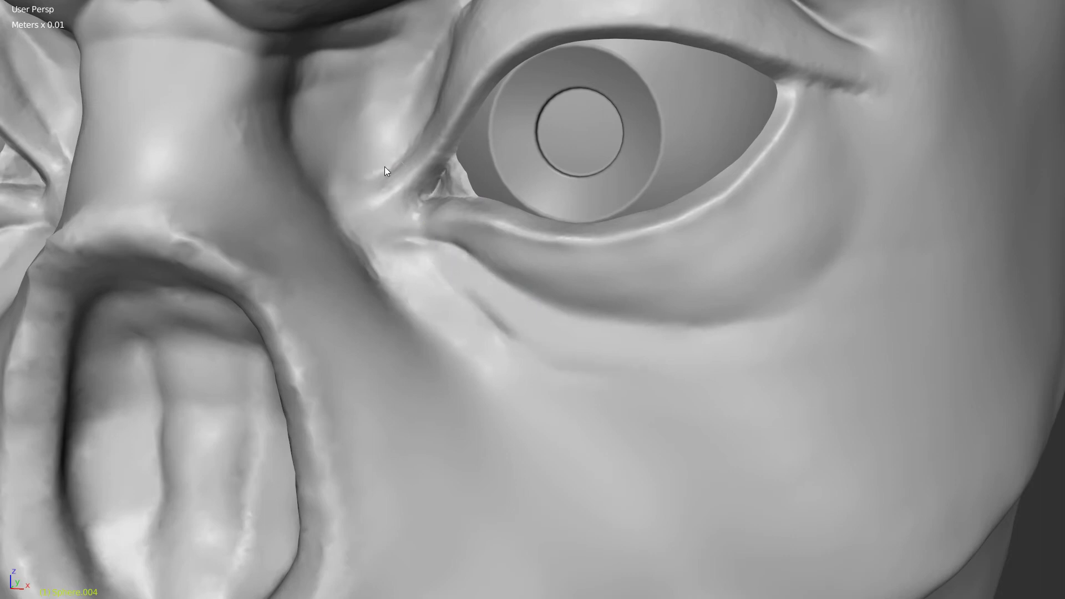
pyautogui.moveTo(381, 166); pyautogui.dragTo(584, 108, button='middle')
pyautogui.moveTo(511, 186)
pyautogui.mouseDown(button='middle')
pyautogui.moveTo(257, 233)
pyautogui.moveTo(451, 166)
pyautogui.moveTo(367, 239)
pyautogui.mouseUp(button='middle')
pyautogui.scroll(1, 441, 531)
pyautogui.moveTo(608, 244); pyautogui.dragTo(356, 182, button='middle')
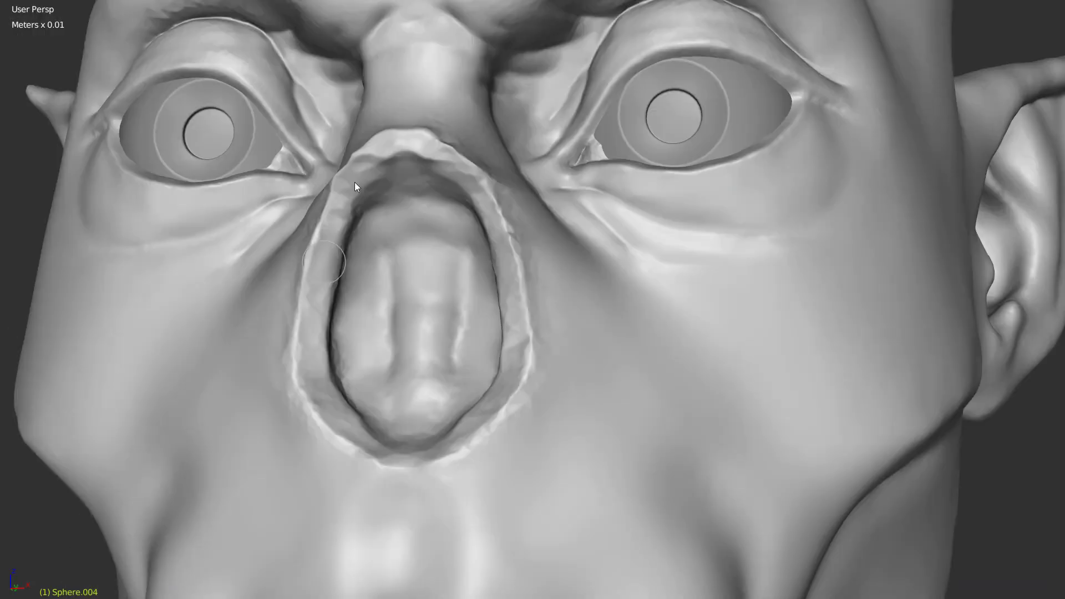
pyautogui.moveTo(556, 278)
pyautogui.mouseDown(button='middle')
pyautogui.moveTo(514, 237)
pyautogui.moveTo(507, 159)
pyautogui.mouseUp(button='middle')
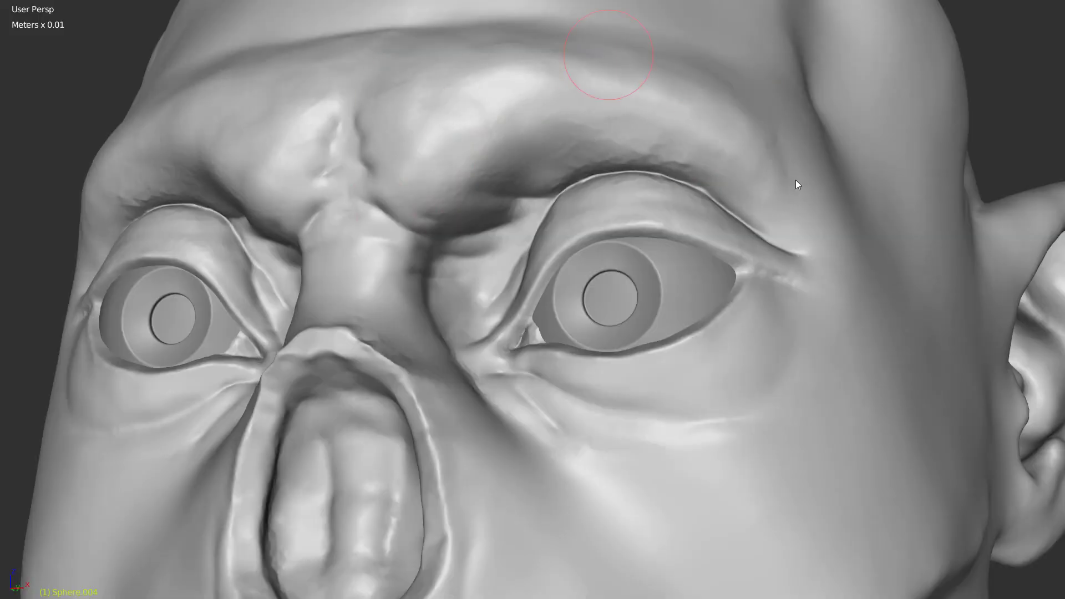
pyautogui.scroll(3, 771, 212)
pyautogui.scroll(2, 589, 266)
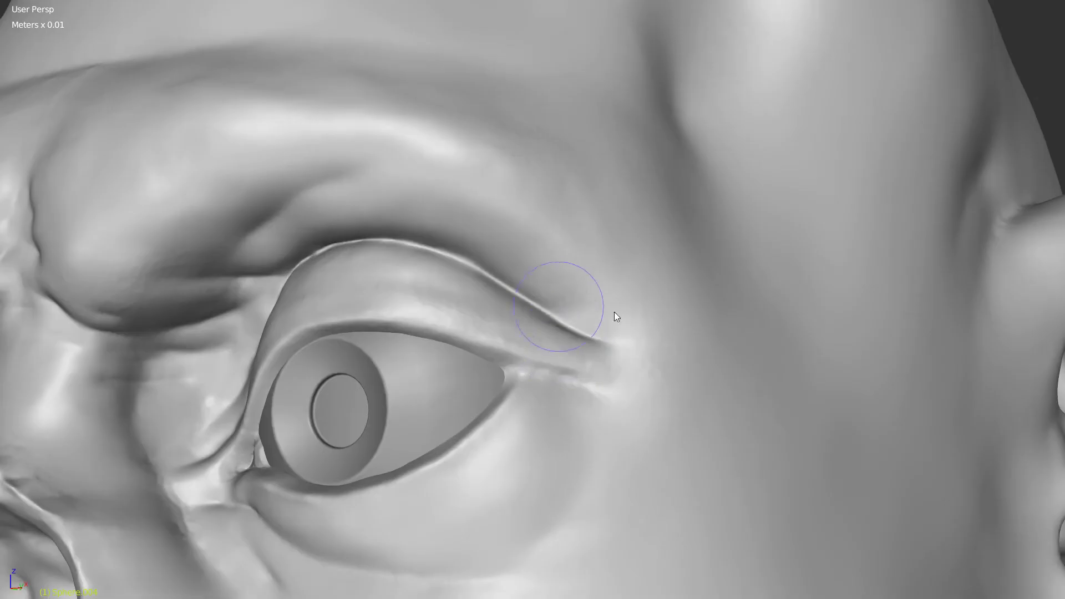
pyautogui.scroll(3, 611, 256)
pyautogui.scroll(-1, 575, 267)
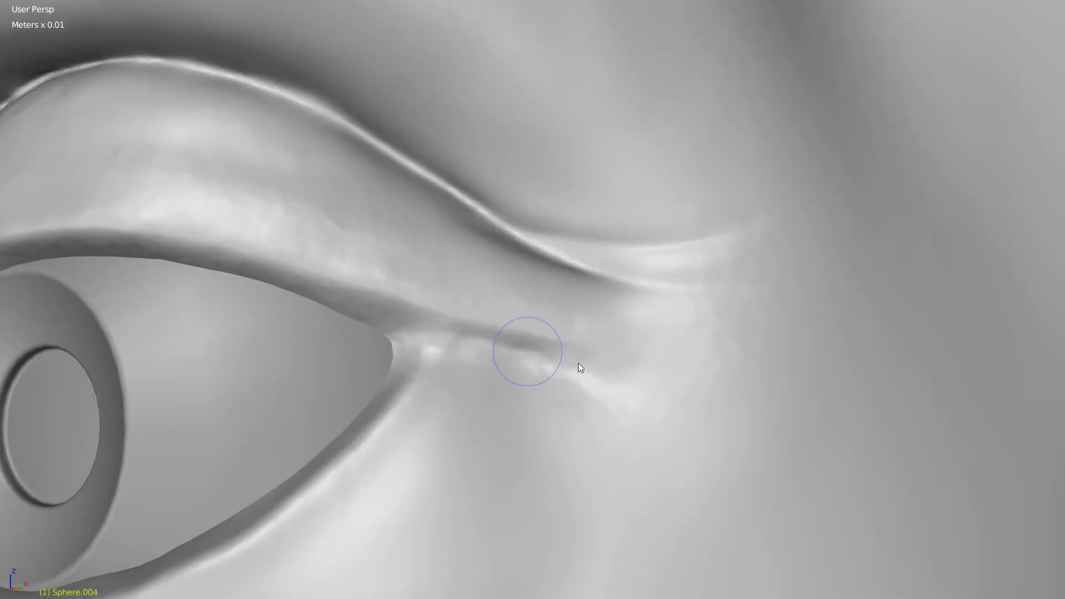
pyautogui.scroll(-4, 578, 366)
pyautogui.scroll(-2, 595, 340)
# Orbit around the whole head to a close-up of the eye and cheek.
pyautogui.moveTo(598, 316)
pyautogui.mouseDown(button='middle')
pyautogui.moveTo(554, 317)
pyautogui.moveTo(537, 222)
pyautogui.mouseUp(button='middle')
pyautogui.scroll(2, 536, 222)
pyautogui.moveTo(409, 399); pyautogui.dragTo(541, 317, button='middle')
pyautogui.scroll(-4, 541, 317)
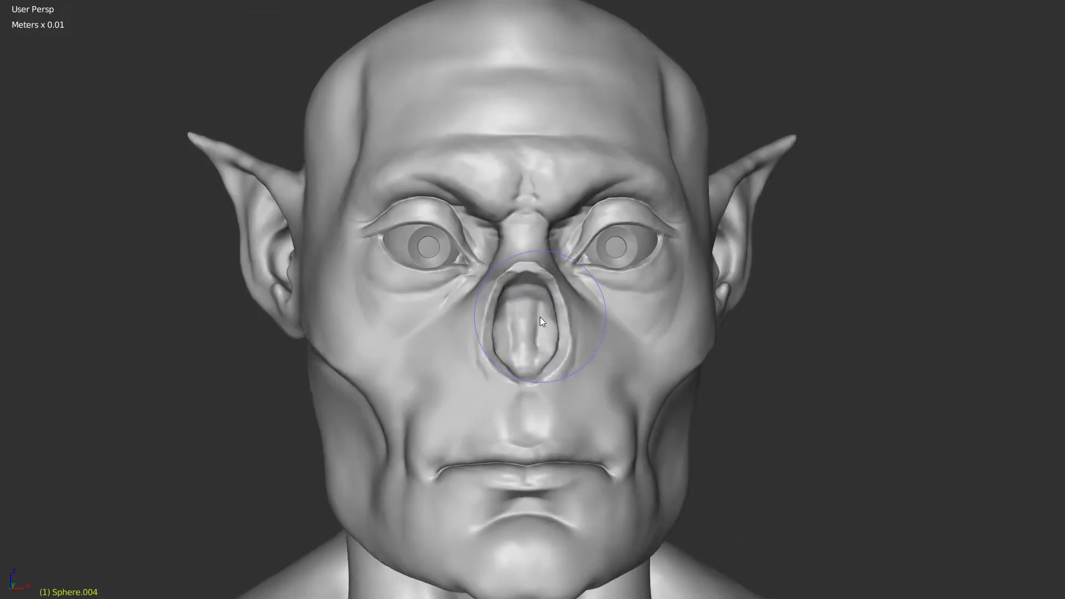
pyautogui.scroll(6, 222, 217)
pyautogui.moveTo(223, 217); pyautogui.dragTo(369, 200)
pyautogui.moveTo(369, 200)
pyautogui.mouseDown(button='middle')
pyautogui.moveTo(461, 260)
pyautogui.moveTo(542, 119)
pyautogui.mouseUp(button='middle')
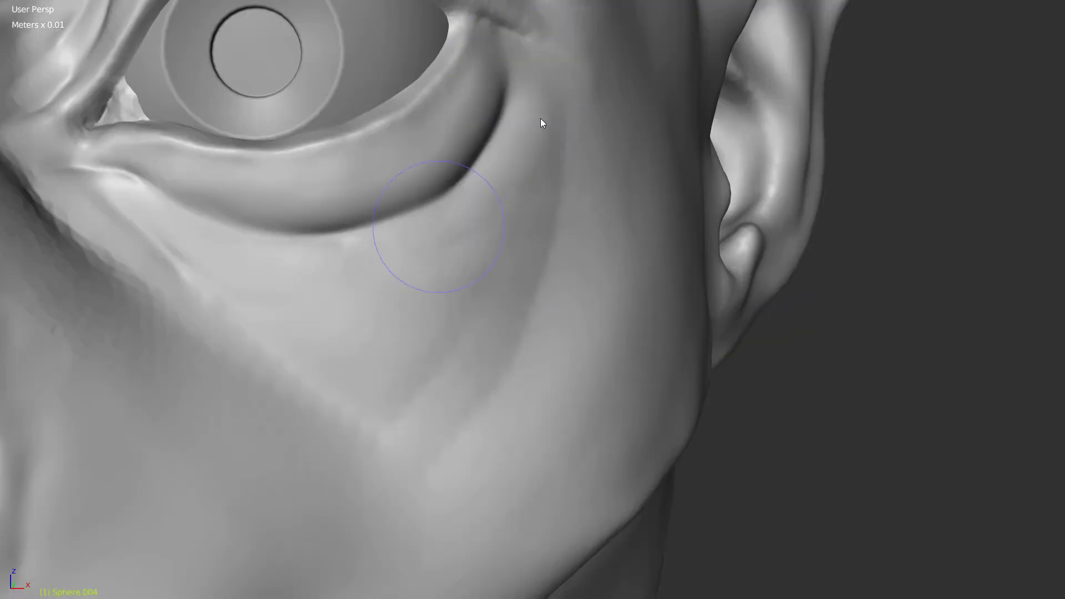
pyautogui.scroll(-3, 581, 302)
pyautogui.scroll(-5, 556, 290)
# Save the sculpt over the existing streum_001.blend file.
pyautogui.moveTo(557, 295); pyautogui.dragTo(515, 194, button='middle')
pyautogui.hotkey('ctrl', 's')
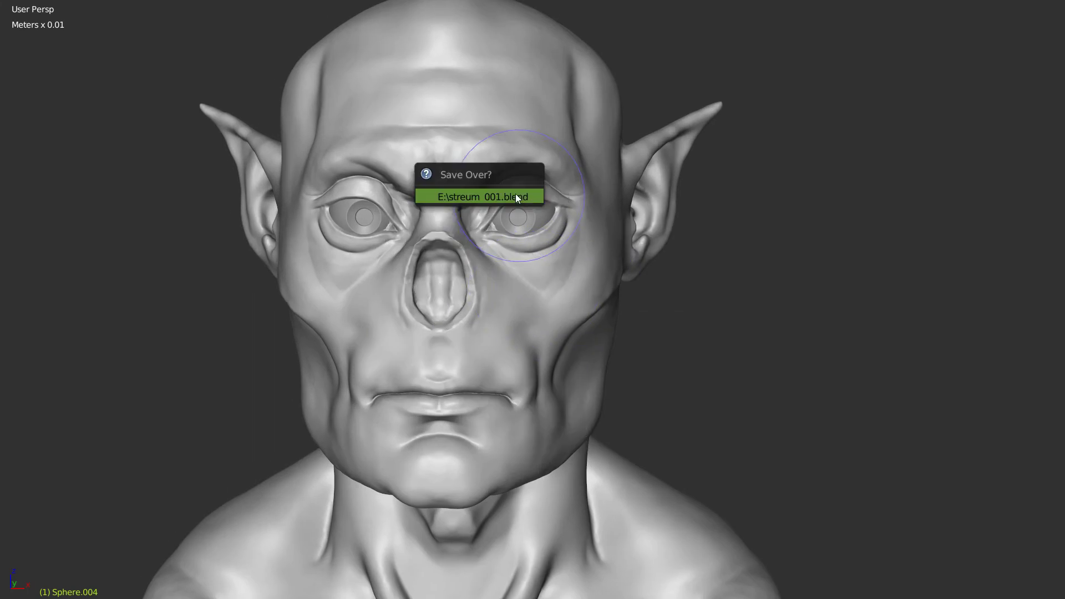
pyautogui.click(564, 195)
pyautogui.scroll(-1, 500, 247)
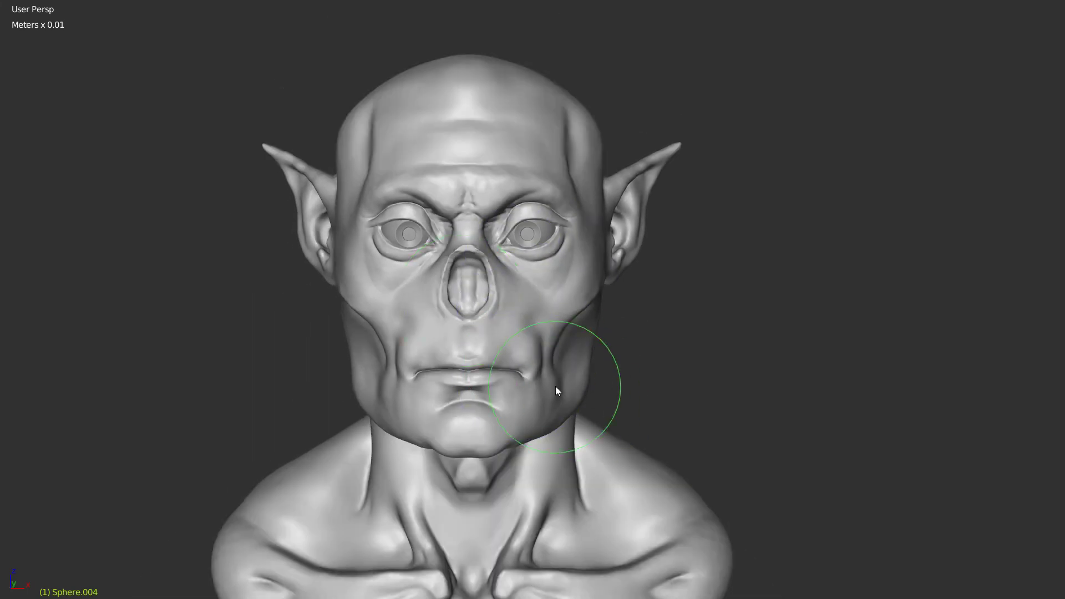
# Enlarge the brush radius and sculpt both jaw sides and cheeks symmetrically.
pyautogui.press('f')
pyautogui.click(594, 384)
pyautogui.moveTo(563, 353); pyautogui.dragTo(615, 376)
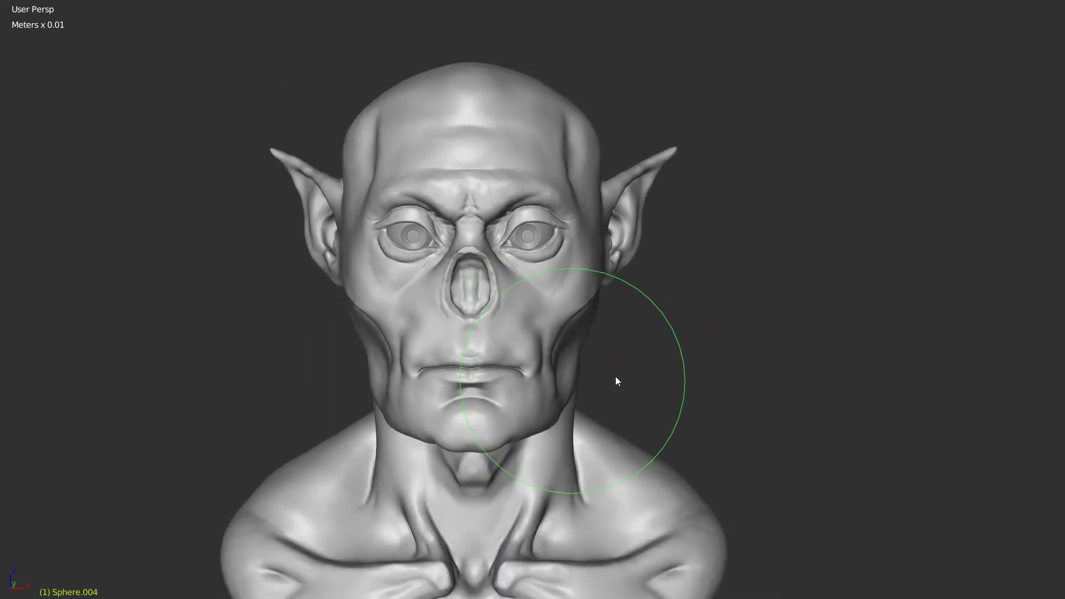
pyautogui.scroll(2, 616, 376)
pyautogui.moveTo(542, 325)
pyautogui.mouseDown(button='middle')
pyautogui.moveTo(386, 288)
pyautogui.moveTo(499, 250)
pyautogui.mouseUp(button='middle')
pyautogui.moveTo(566, 293)
pyautogui.mouseDown(button='middle')
pyautogui.moveTo(585, 246)
pyautogui.moveTo(634, 229)
pyautogui.moveTo(417, 315)
pyautogui.mouseUp(button='middle')
pyautogui.press('space')
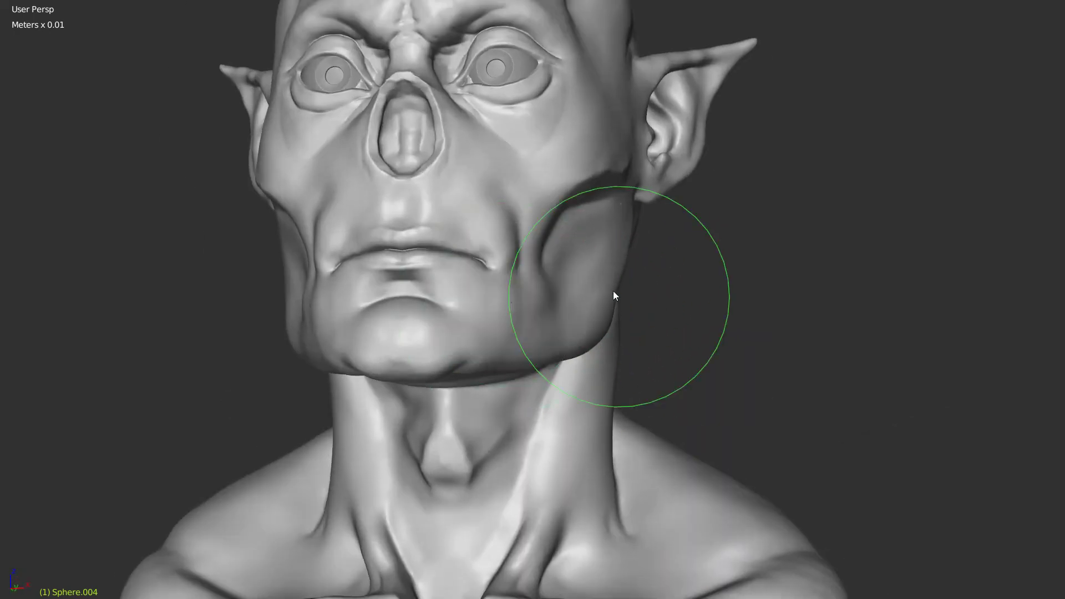
pyautogui.moveTo(614, 291); pyautogui.dragTo(594, 337, button='middle')
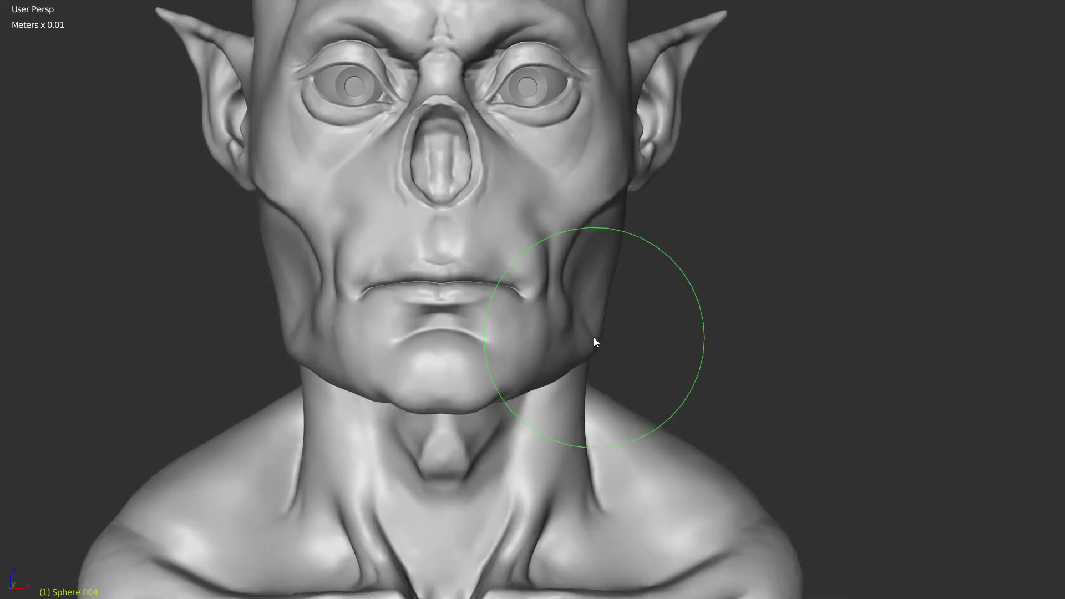
# From a low three-quarter view, reshape the cheek surface.
pyautogui.scroll(3, 593, 337)
pyautogui.moveTo(557, 373); pyautogui.dragTo(642, 181)
pyautogui.moveTo(647, 250)
pyautogui.mouseDown(button='middle')
pyautogui.moveTo(518, 172)
pyautogui.moveTo(534, 376)
pyautogui.moveTo(441, 377)
pyautogui.mouseUp(button='middle')
pyautogui.scroll(3, 441, 377)
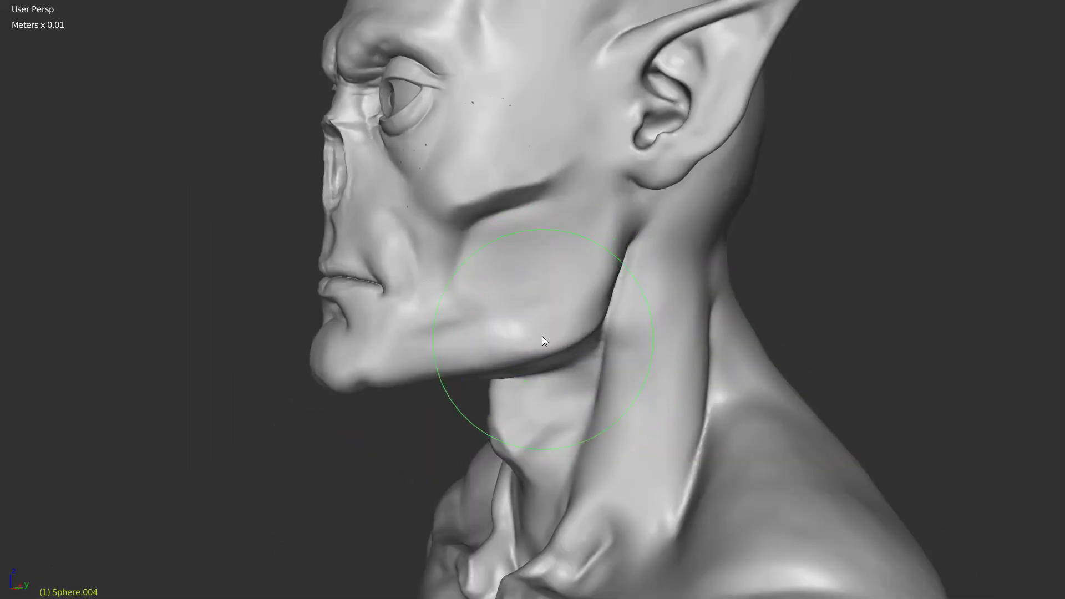
pyautogui.moveTo(522, 326); pyautogui.dragTo(486, 215, button='middle')
pyautogui.moveTo(490, 290)
pyautogui.mouseDown(button='middle')
pyautogui.moveTo(542, 279)
pyautogui.moveTo(433, 221)
pyautogui.moveTo(466, 253)
pyautogui.moveTo(483, 213)
pyautogui.moveTo(546, 274)
pyautogui.moveTo(542, 226)
pyautogui.moveTo(594, 190)
pyautogui.moveTo(599, 169)
pyautogui.mouseUp(button='middle')
pyautogui.moveTo(600, 169); pyautogui.dragTo(561, 172)
# Inspect the cheek, jaw, neck and mouth close up, then switch sculpt brush.
pyautogui.moveTo(561, 171)
pyautogui.mouseDown(button='middle')
pyautogui.moveTo(575, 257)
pyautogui.moveTo(654, 95)
pyautogui.mouseUp(button='middle')
pyautogui.moveTo(752, 219); pyautogui.dragTo(713, 138, button='middle')
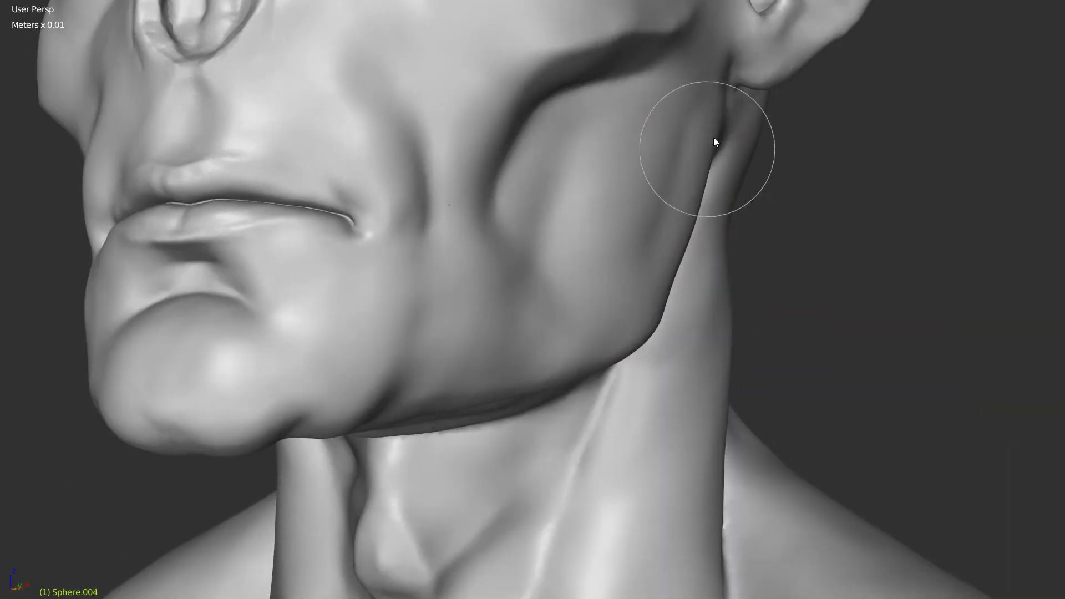
pyautogui.moveTo(673, 228); pyautogui.dragTo(523, 201, button='middle')
pyautogui.moveTo(737, 99); pyautogui.dragTo(712, 75, button='middle')
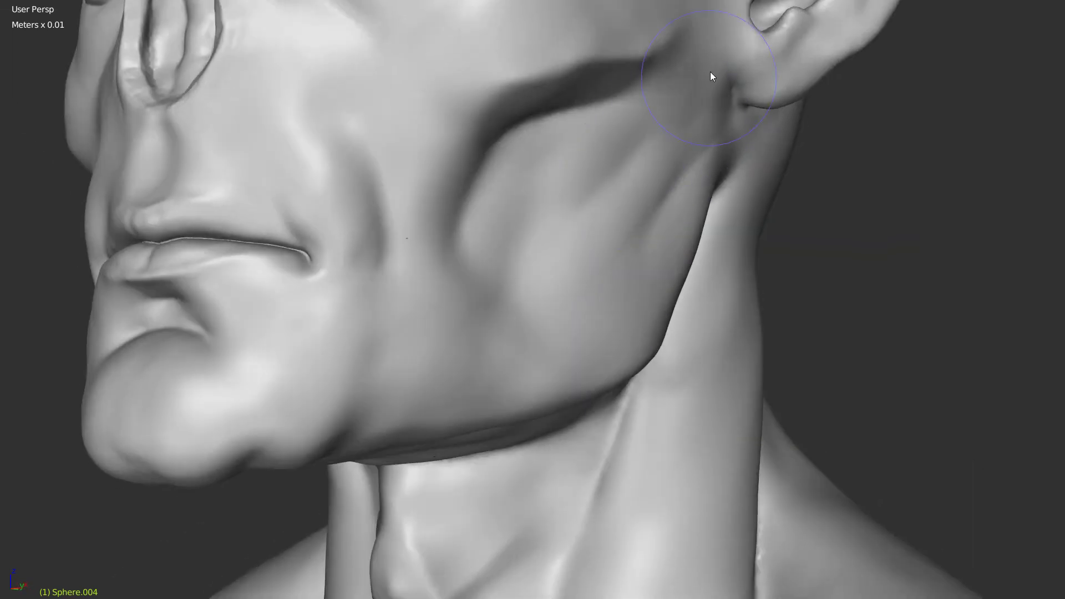
pyautogui.scroll(4, 455, 264)
pyautogui.press('w')
pyautogui.click(251, 242)
pyautogui.moveTo(251, 242)
pyautogui.mouseDown(button='middle')
pyautogui.moveTo(292, 309)
pyautogui.moveTo(484, 221)
pyautogui.mouseUp(button='middle')
pyautogui.moveTo(558, 192); pyautogui.dragTo(277, 154, button='middle')
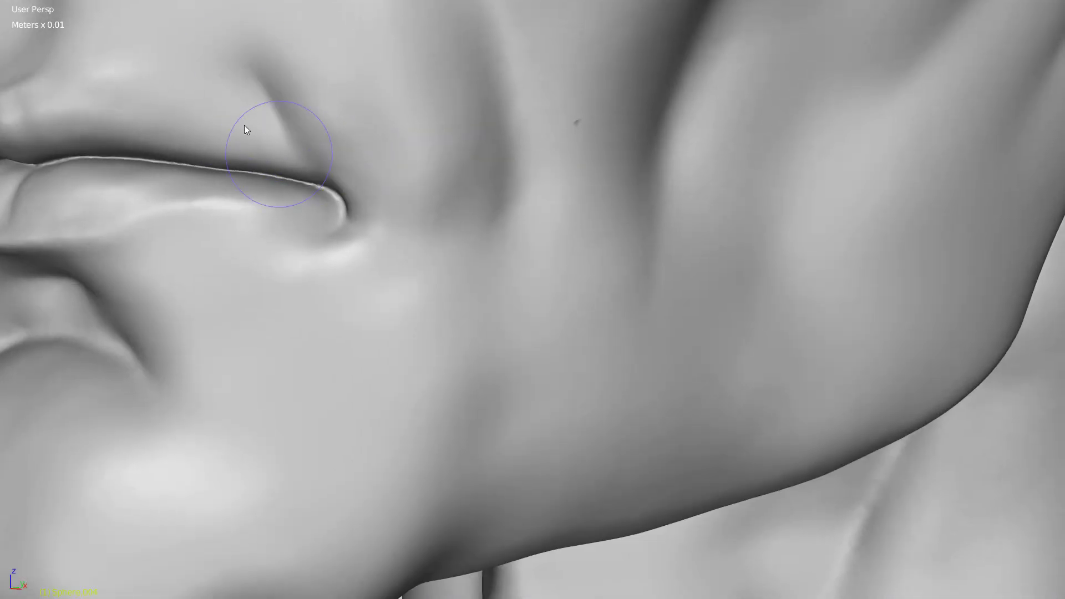
pyautogui.scroll(-3, 417, 224)
pyautogui.scroll(-1, 450, 261)
pyautogui.moveTo(482, 301); pyautogui.dragTo(569, 231, button='middle')
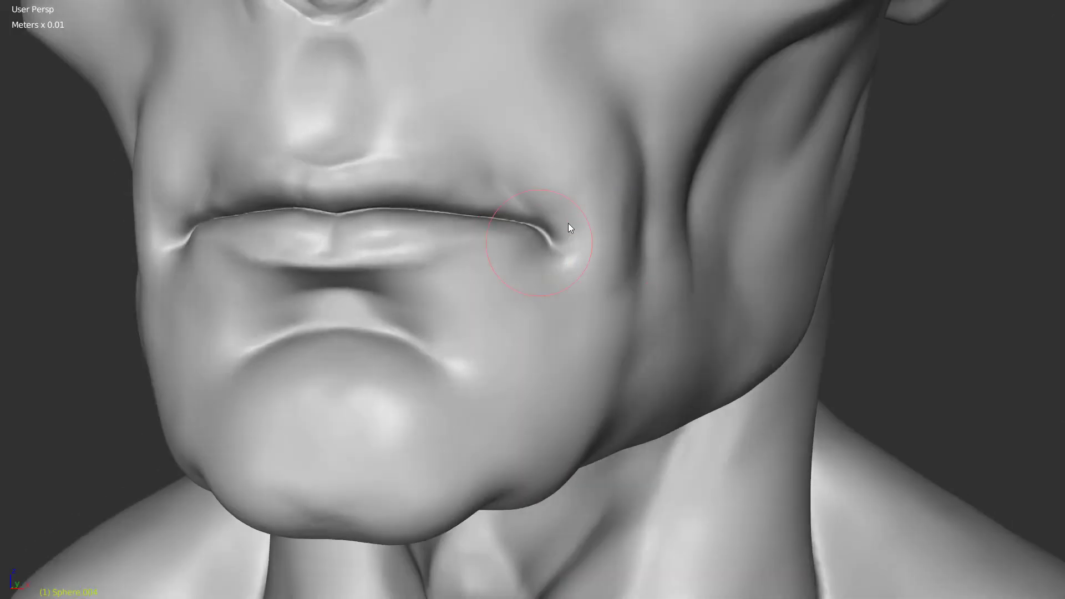
pyautogui.scroll(3, 569, 231)
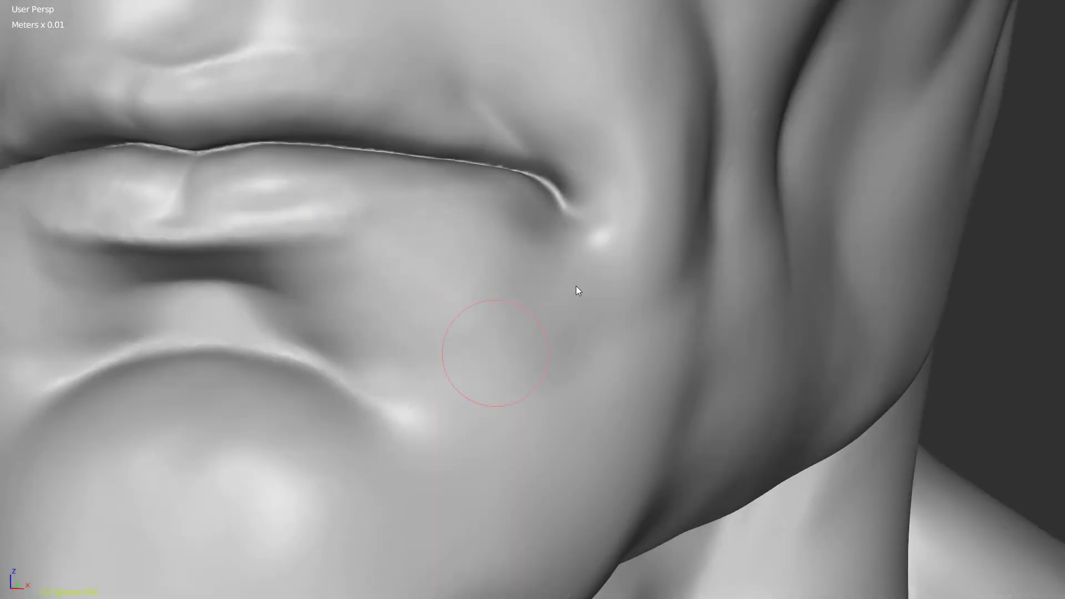
pyautogui.moveTo(578, 290); pyautogui.dragTo(352, 238, button='middle')
pyautogui.scroll(4, 699, 274)
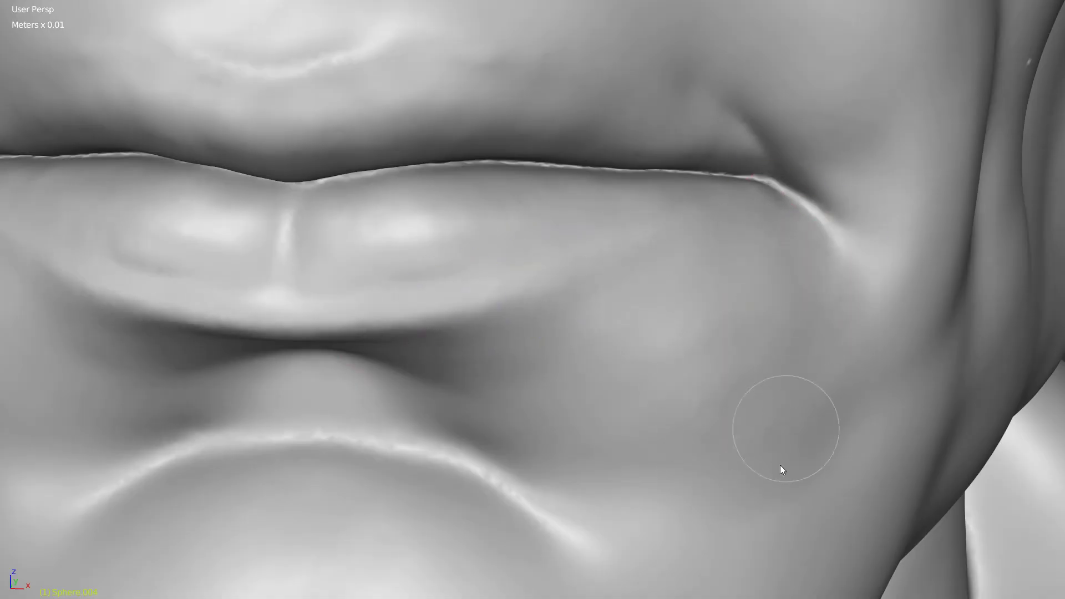
pyautogui.moveTo(781, 466); pyautogui.dragTo(405, 196, button='middle')
pyautogui.moveTo(600, 279); pyautogui.dragTo(423, 348, button='middle')
pyautogui.scroll(-5, 507, 358)
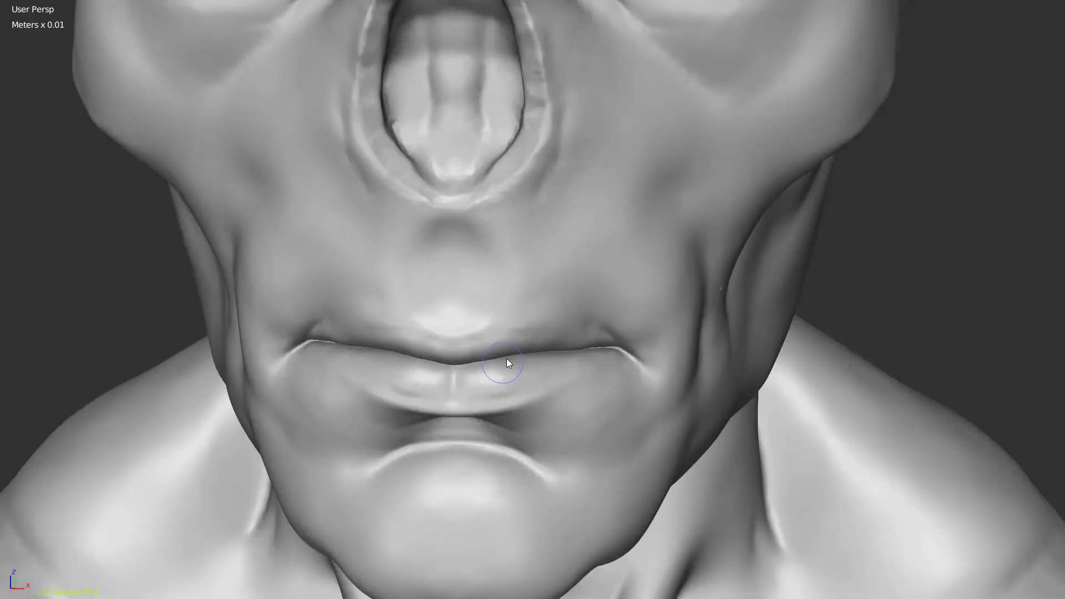
pyautogui.moveTo(508, 359); pyautogui.dragTo(422, 201, button='middle')
pyautogui.scroll(4, 436, 217)
pyautogui.moveTo(608, 194)
pyautogui.mouseDown(button='middle')
pyautogui.moveTo(646, 369)
pyautogui.moveTo(573, 234)
pyautogui.moveTo(412, 259)
pyautogui.mouseUp(button='middle')
pyautogui.scroll(-8, 413, 259)
pyautogui.moveTo(604, 235)
pyautogui.mouseDown(button='middle')
pyautogui.moveTo(574, 278)
pyautogui.moveTo(546, 208)
pyautogui.mouseUp(button='middle')
pyautogui.scroll(5, 573, 278)
pyautogui.scroll(3, 546, 209)
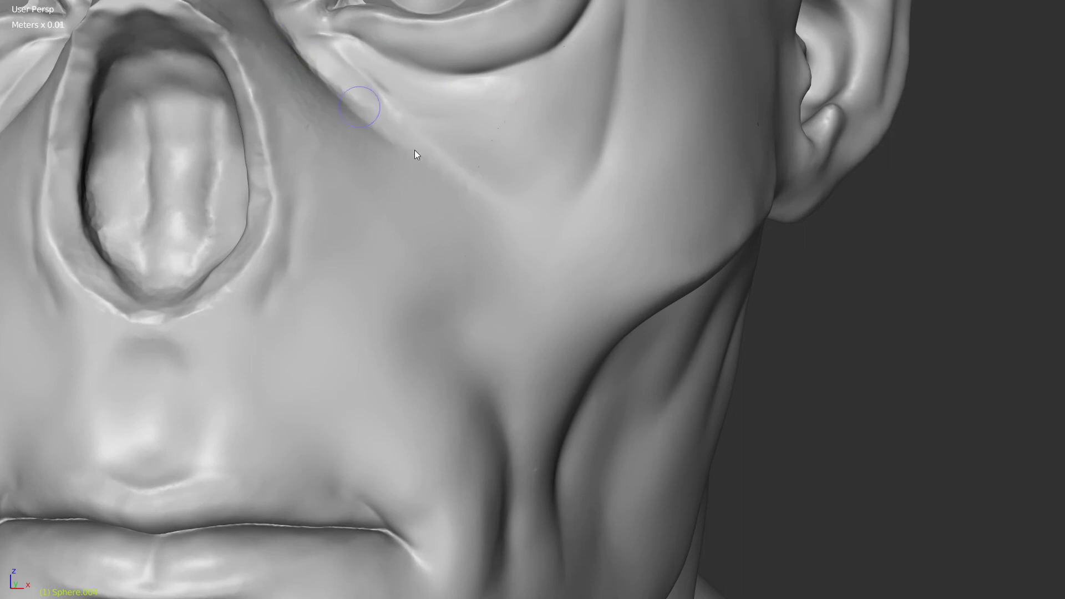
# Close in on the eye and lower lid and fill the notch at the inner eye corner.
pyautogui.moveTo(443, 248); pyautogui.dragTo(519, 232, button='middle')
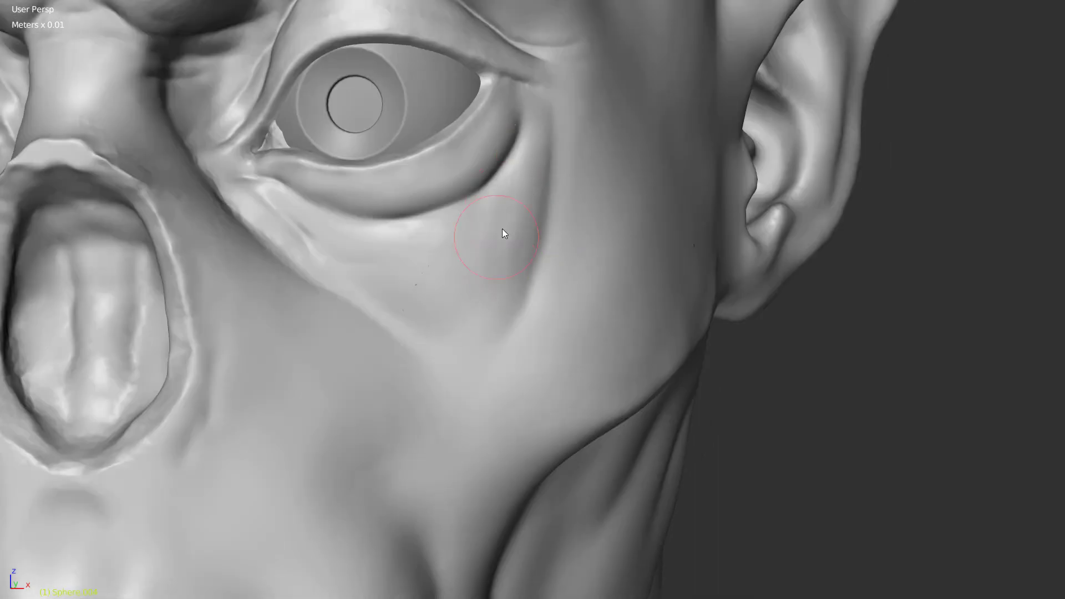
pyautogui.moveTo(498, 336); pyautogui.dragTo(387, 164, button='middle')
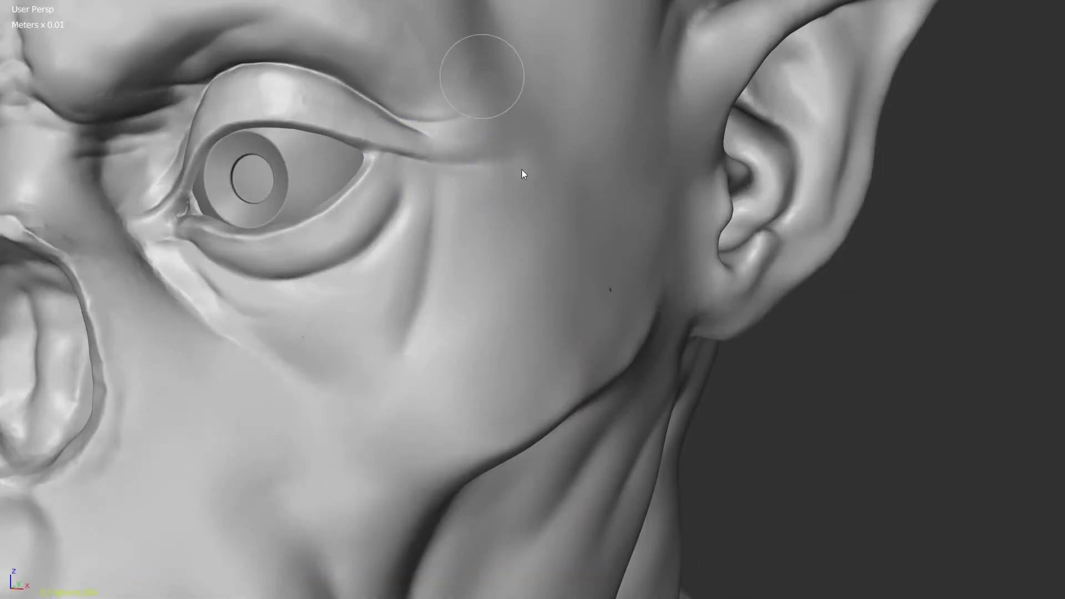
pyautogui.press('space')
pyautogui.moveTo(547, 188); pyautogui.dragTo(440, 225, button='middle')
pyautogui.scroll(3, 459, 104)
pyautogui.moveTo(459, 104); pyautogui.dragTo(306, 330, button='middle')
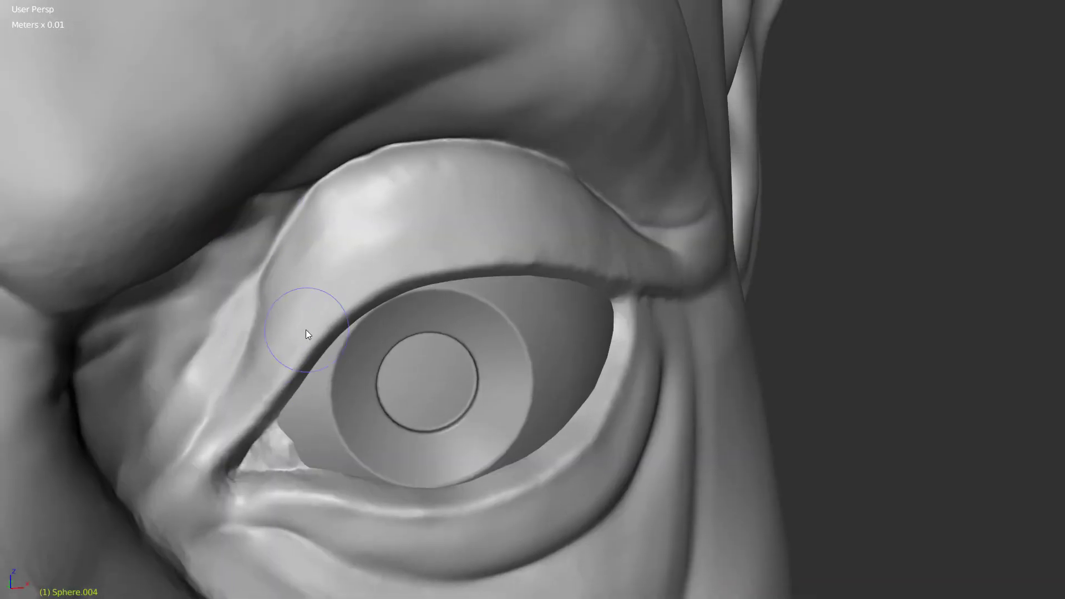
pyautogui.keyDown('shift'); pyautogui.moveTo(587, 245); pyautogui.dragTo(293, 218, button='middle'); pyautogui.keyUp('shift')
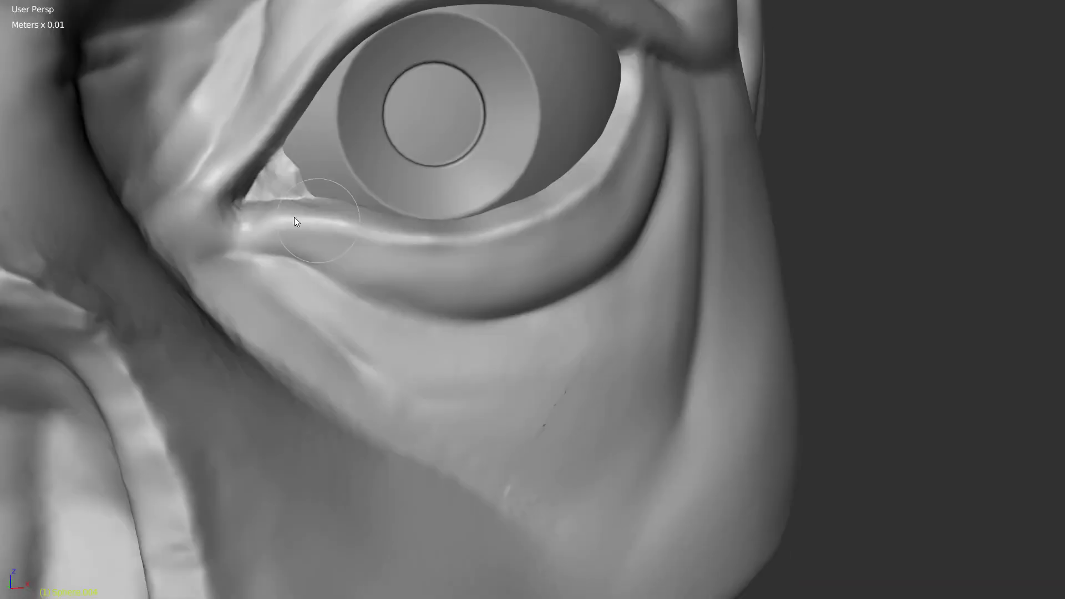
pyautogui.scroll(1, 451, 247)
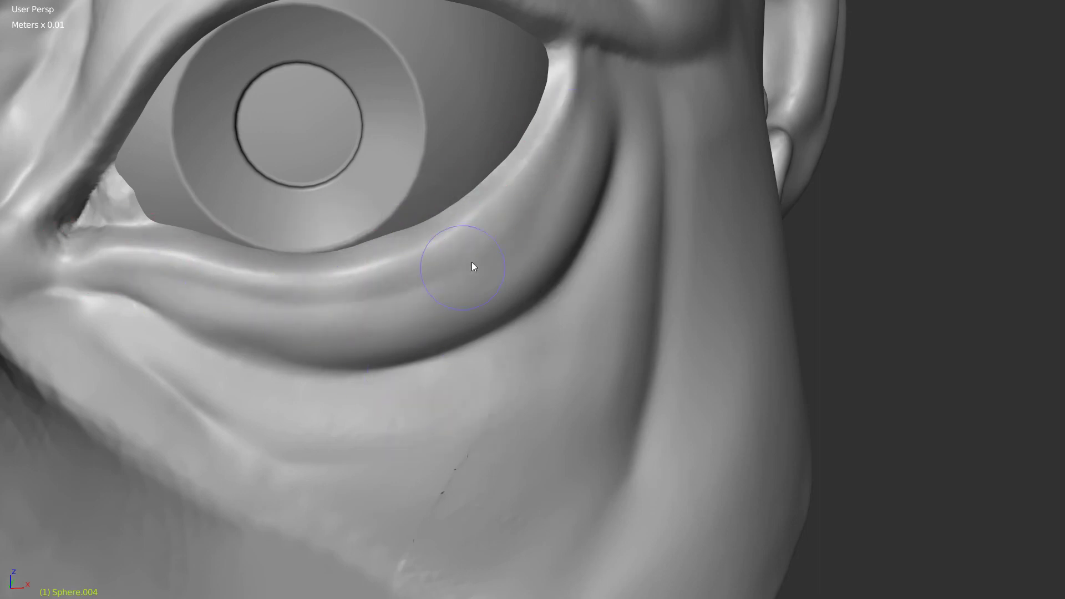
pyautogui.scroll(2, 304, 209)
pyautogui.scroll(2, 175, 199)
pyautogui.moveTo(333, 167)
pyautogui.mouseDown()
pyautogui.moveTo(291, 71)
pyautogui.moveTo(216, 150)
pyautogui.moveTo(319, 135)
pyautogui.moveTo(250, 116)
pyautogui.moveTo(274, 92)
pyautogui.moveTo(185, 187)
pyautogui.mouseUp()
# Check the eye from the side and sculpt more fill into the inner corner.
pyautogui.scroll(-5, 313, 170)
pyautogui.scroll(4, 451, 178)
pyautogui.moveTo(452, 177)
pyautogui.mouseDown(button='middle')
pyautogui.moveTo(371, 211)
pyautogui.moveTo(519, 175)
pyautogui.mouseUp(button='middle')
pyautogui.scroll(3, 343, 255)
pyautogui.moveTo(302, 142)
pyautogui.mouseDown()
pyautogui.moveTo(254, 267)
pyautogui.moveTo(228, 273)
pyautogui.mouseUp()
pyautogui.moveTo(297, 147)
pyautogui.mouseDown(button='middle')
pyautogui.moveTo(357, 271)
pyautogui.moveTo(251, 284)
pyautogui.mouseUp(button='middle')
pyautogui.scroll(-3, 462, 285)
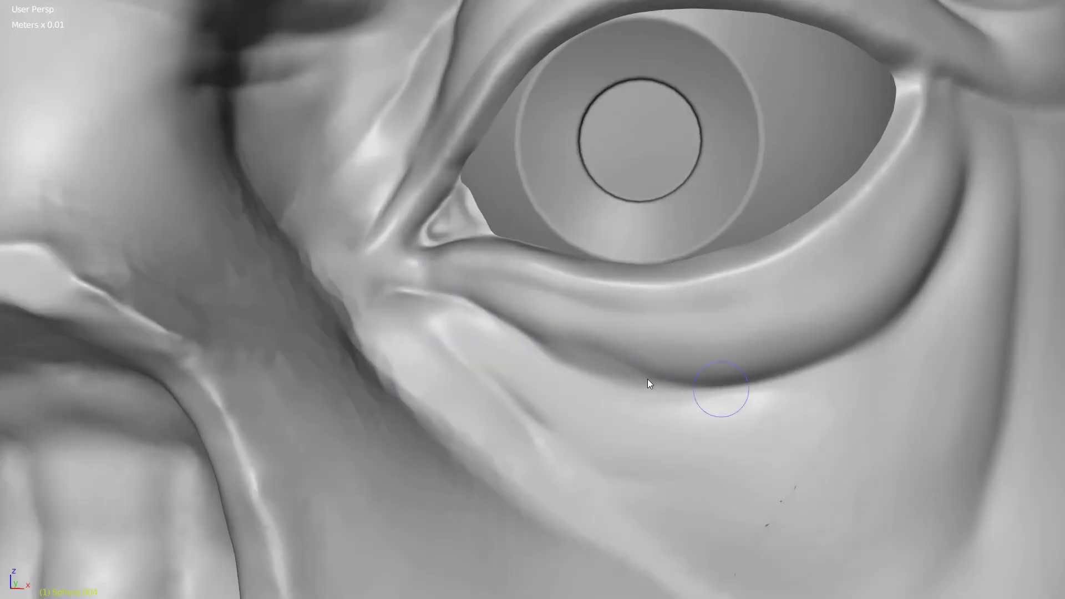
# Review the eye, cheek and face from frontal and three-quarter views, ending on the chin.
pyautogui.moveTo(647, 379); pyautogui.dragTo(520, 295, button='middle')
pyautogui.scroll(-5, 629, 228)
pyautogui.scroll(2, 630, 228)
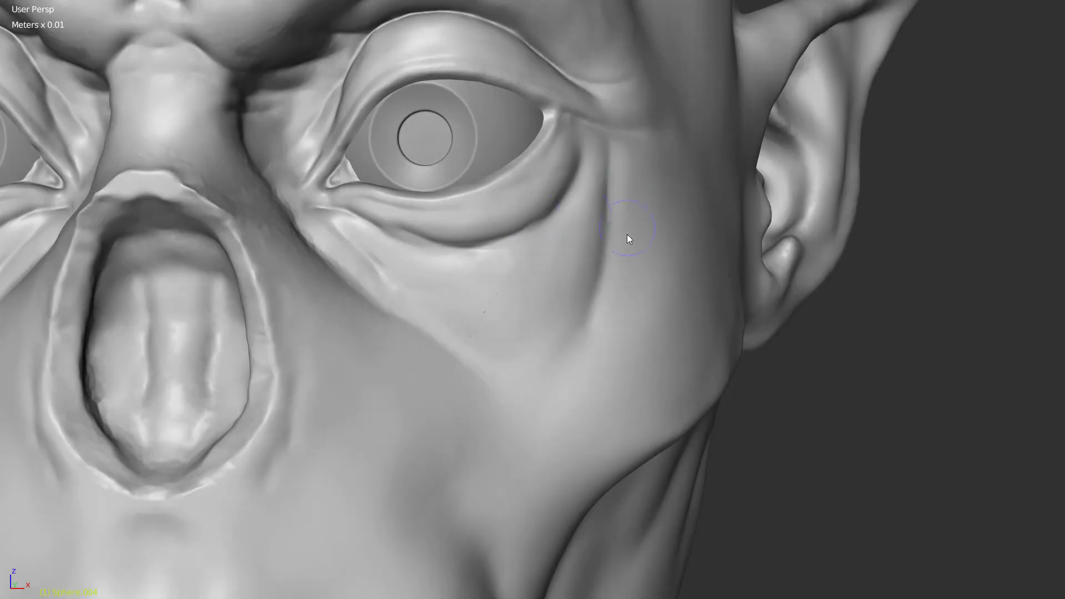
pyautogui.moveTo(590, 251)
pyautogui.mouseDown(button='middle')
pyautogui.moveTo(650, 228)
pyautogui.moveTo(601, 219)
pyautogui.mouseUp(button='middle')
pyautogui.scroll(3, 602, 219)
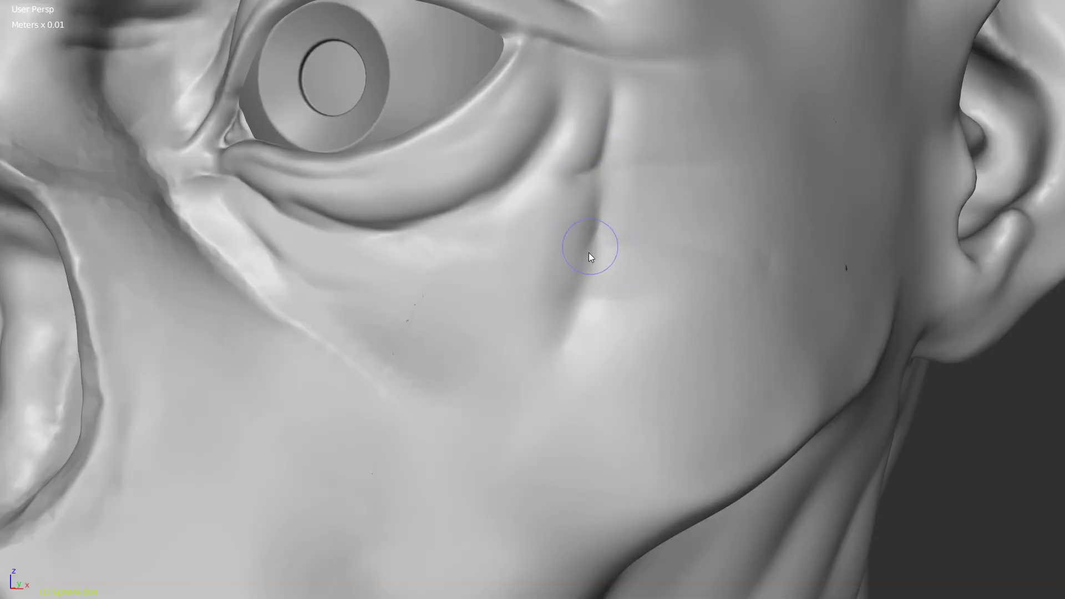
pyautogui.scroll(-2, 510, 261)
pyautogui.scroll(-2, 510, 260)
pyautogui.moveTo(465, 376); pyautogui.dragTo(403, 254, button='middle')
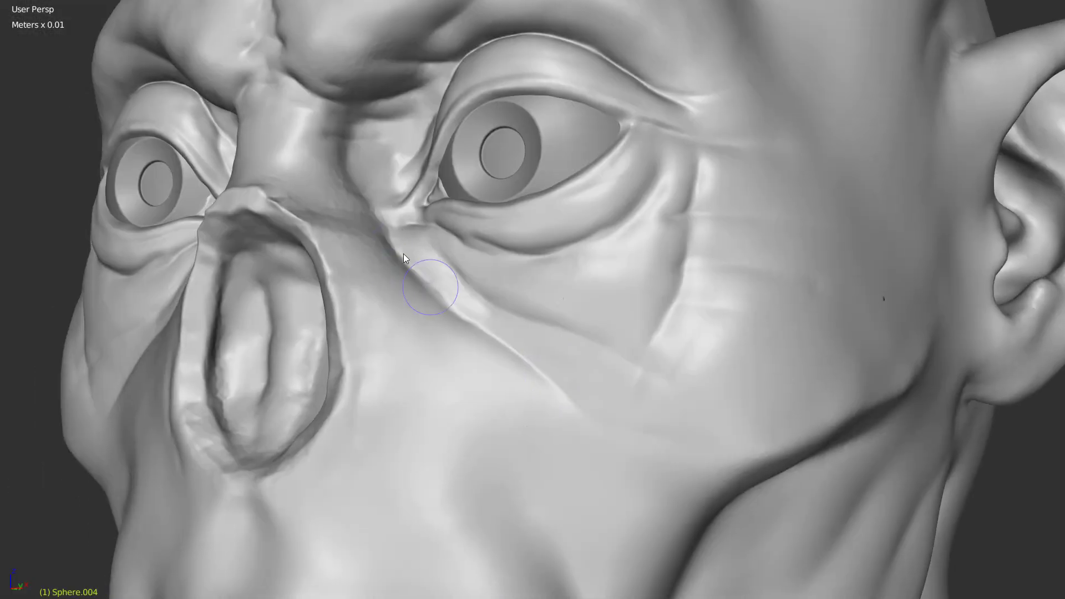
pyautogui.moveTo(376, 292); pyautogui.dragTo(404, 147, button='middle')
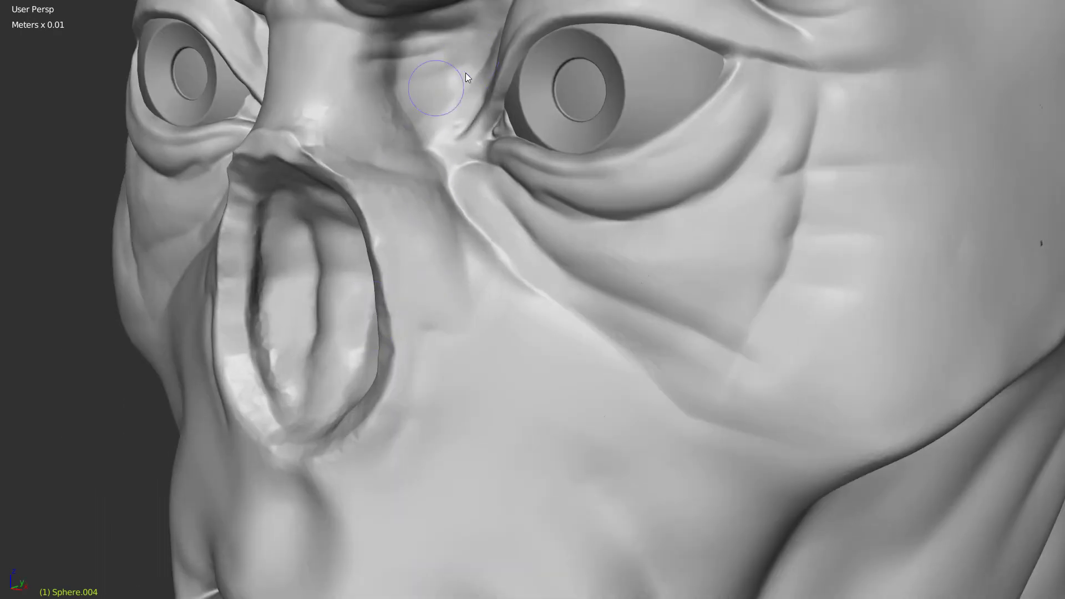
pyautogui.scroll(2, 396, 151)
pyautogui.keyDown('shift'); pyautogui.moveTo(546, 359); pyautogui.dragTo(494, 328, button='middle'); pyautogui.keyUp('shift')
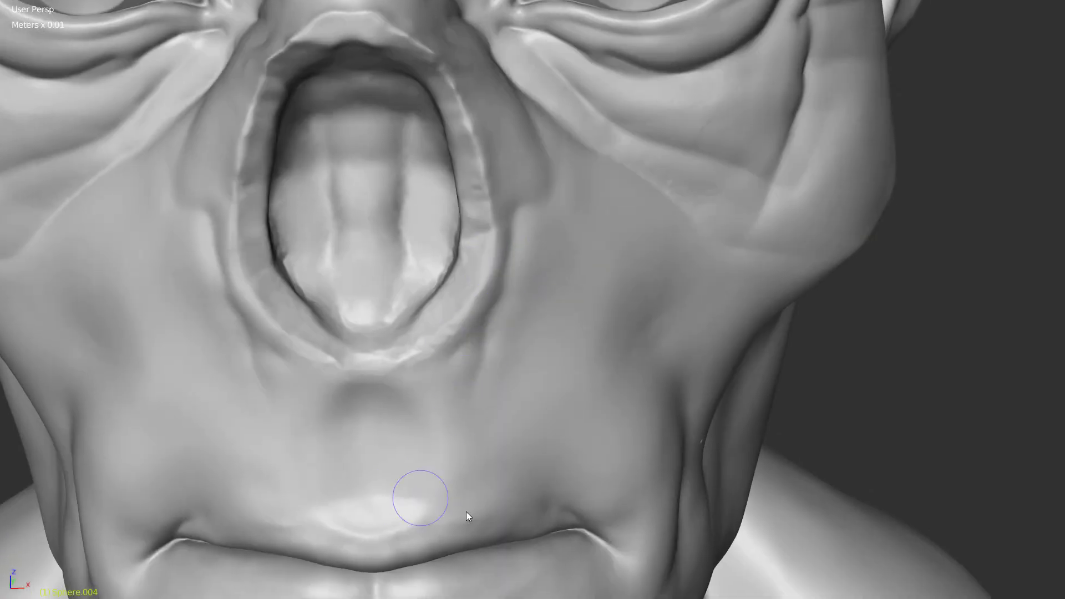
# From a frontal view of the lower face, sculpt fine vertical creases into the goblin's upper lip.
pyautogui.scroll(2, 383, 395)
pyautogui.moveTo(393, 423)
pyautogui.mouseDown(button='middle')
pyautogui.moveTo(326, 423)
pyautogui.moveTo(428, 373)
pyautogui.mouseUp(button='middle')
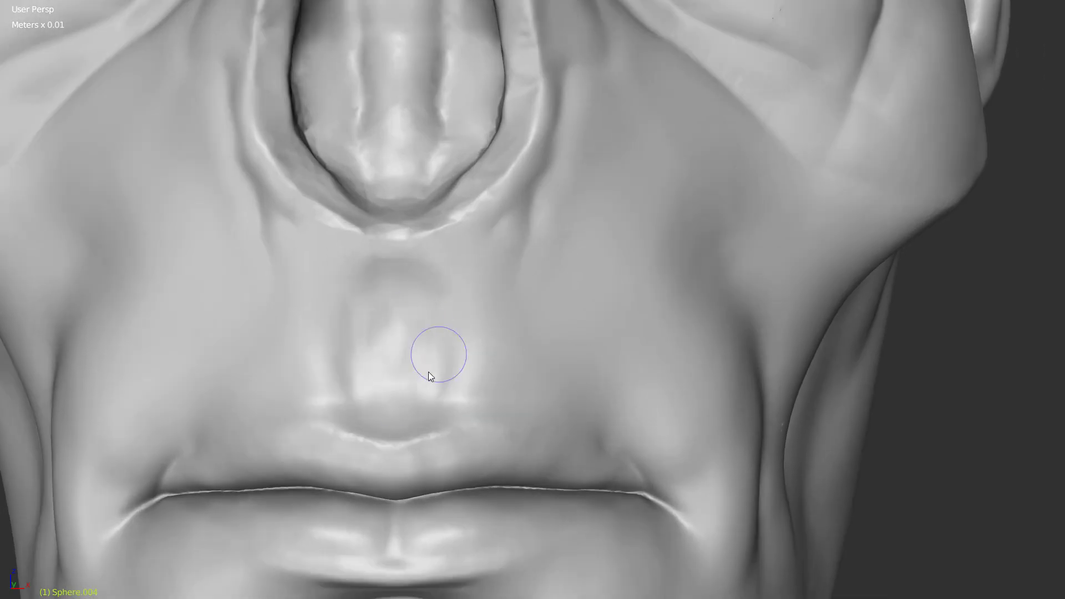
pyautogui.scroll(-4, 389, 310)
pyautogui.moveTo(513, 290); pyautogui.dragTo(741, 265, button='middle')
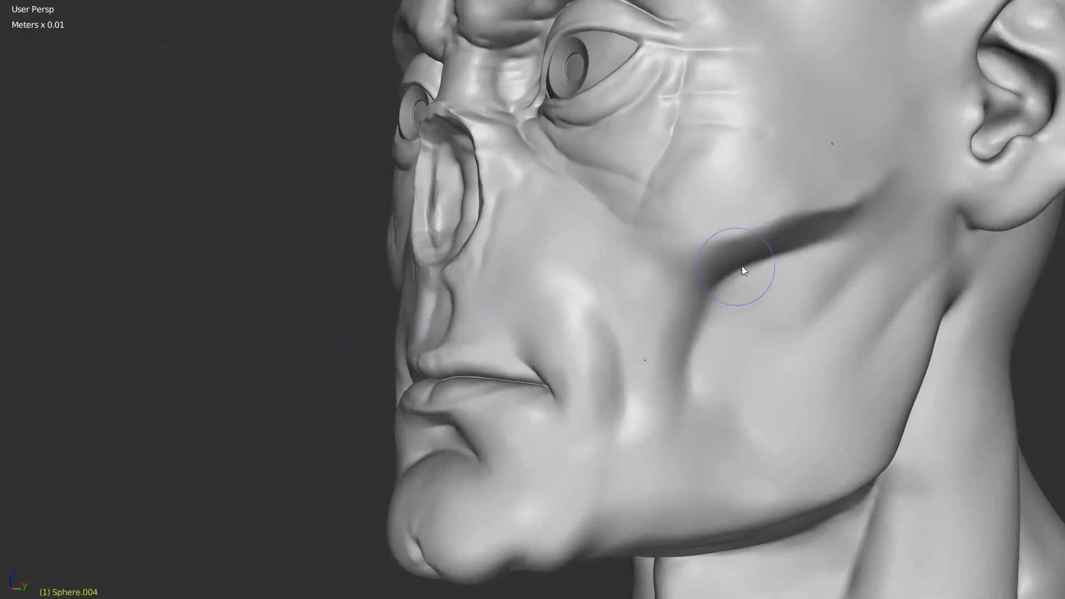
pyautogui.scroll(3, 777, 251)
pyautogui.moveTo(818, 230)
pyautogui.mouseDown(button='middle')
pyautogui.moveTo(622, 387)
pyautogui.moveTo(604, 248)
pyautogui.mouseUp(button='middle')
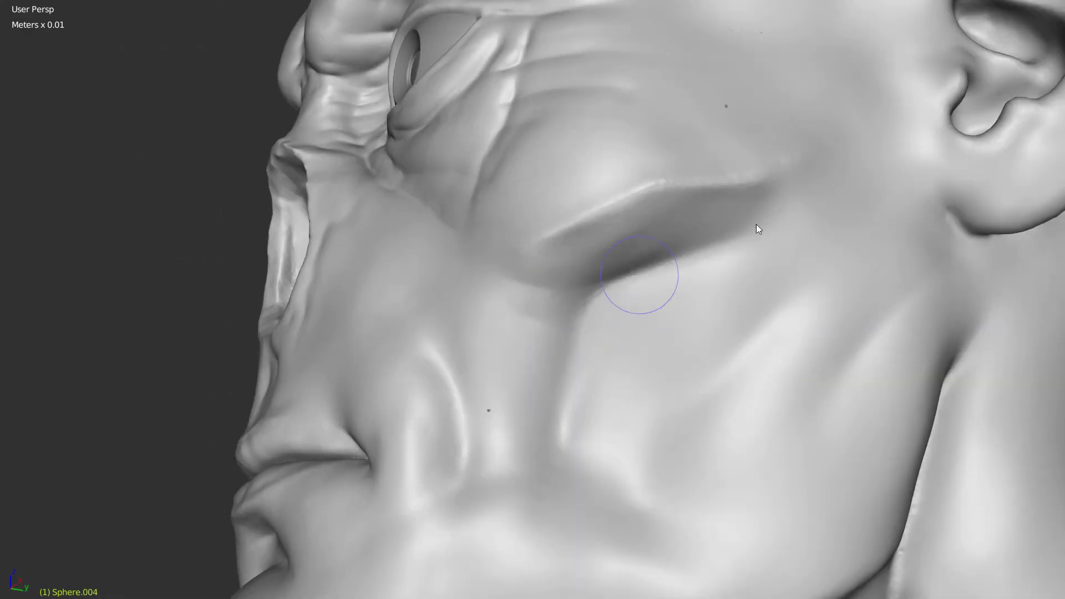
pyautogui.moveTo(757, 231); pyautogui.dragTo(635, 229, button='middle')
pyautogui.scroll(5, 500, 360)
pyautogui.moveTo(521, 78); pyautogui.dragTo(500, 167)
pyautogui.moveTo(555, 66); pyautogui.dragTo(583, 160)
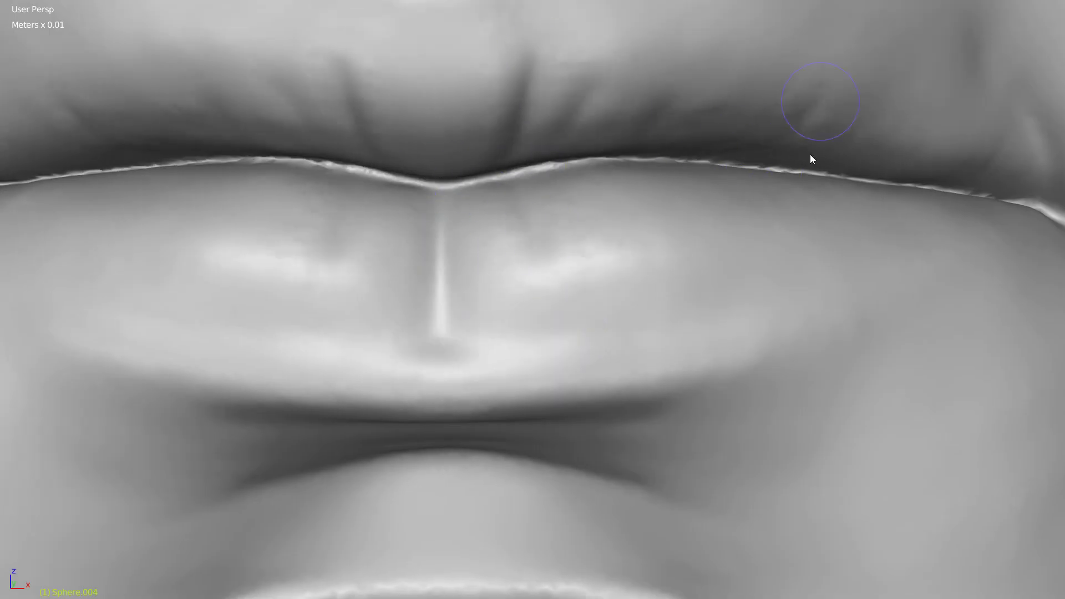
pyautogui.keyDown('shift'); pyautogui.moveTo(809, 154); pyautogui.dragTo(740, 347, button='middle'); pyautogui.keyUp('shift')
# Orbit to the mouth's side profile, then take a close angled look at the chin bulge.
pyautogui.scroll(-2, 610, 383)
pyautogui.scroll(-2, 493, 322)
pyautogui.moveTo(718, 194)
pyautogui.mouseDown(button='middle')
pyautogui.moveTo(357, 291)
pyautogui.moveTo(537, 289)
pyautogui.moveTo(458, 344)
pyautogui.mouseUp(button='middle')
pyautogui.scroll(2, 498, 251)
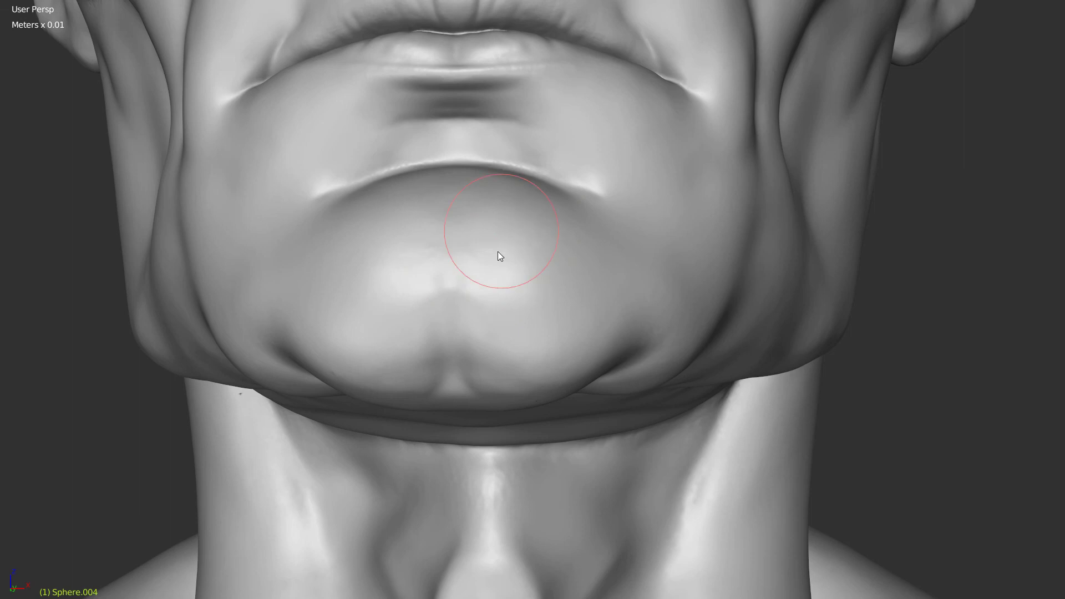
pyautogui.moveTo(490, 276); pyautogui.dragTo(708, 235, button='middle')
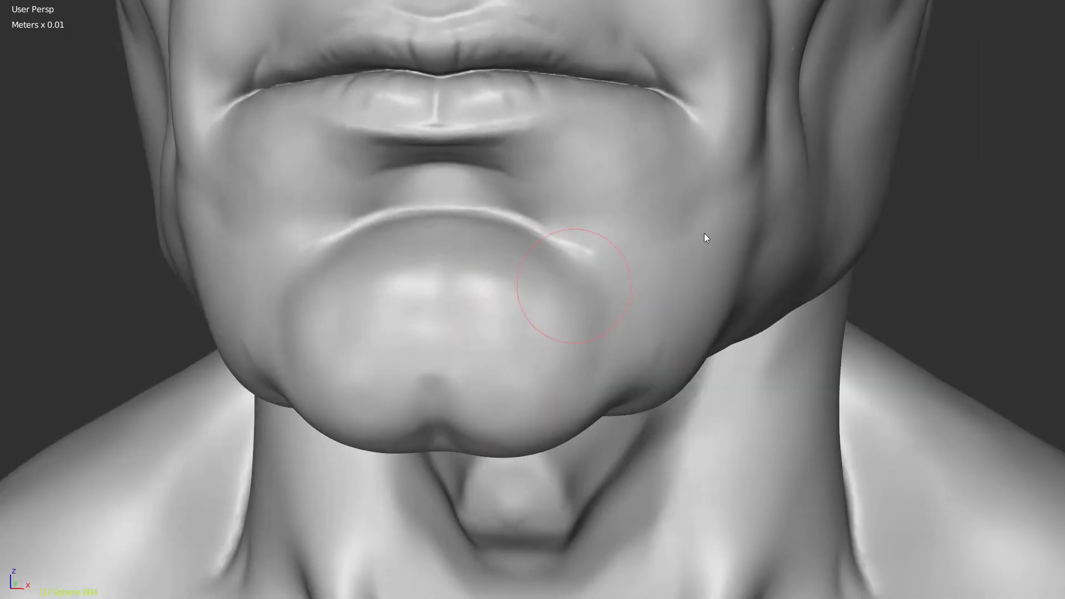
pyautogui.moveTo(656, 178); pyautogui.dragTo(680, 240, button='middle')
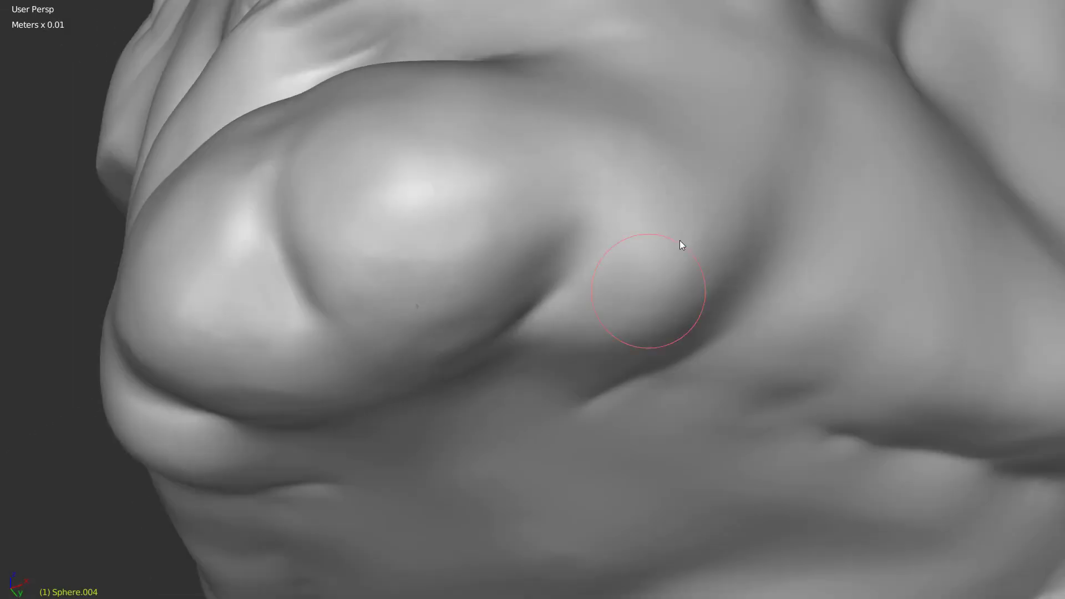
pyautogui.scroll(-8, 571, 403)
# Sculpt and refine the upper inner ridge of the pointed ear.
pyautogui.scroll(2, 577, 291)
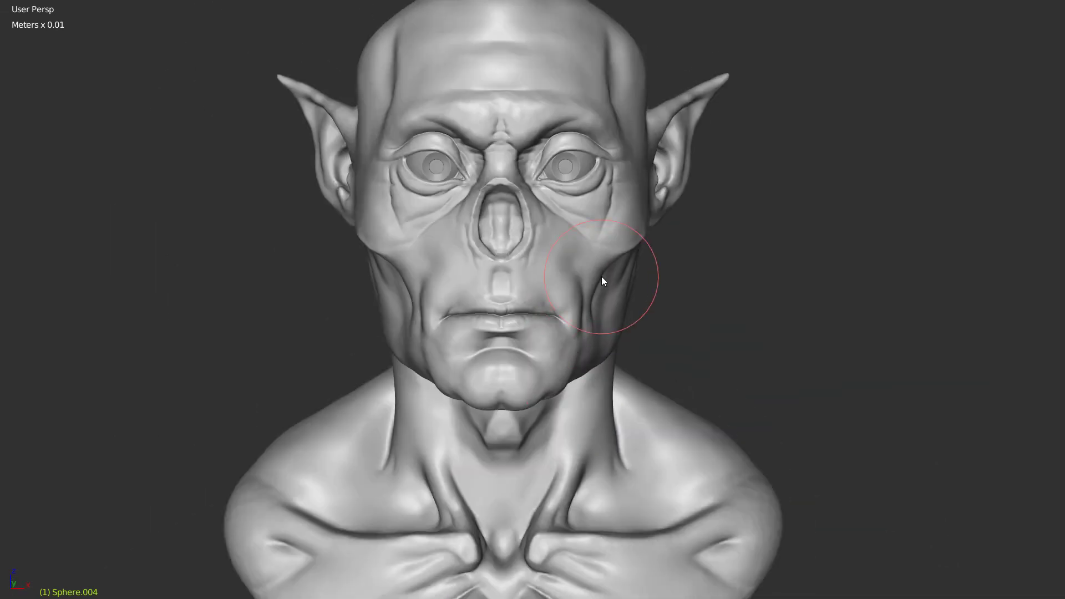
pyautogui.moveTo(602, 277); pyautogui.dragTo(490, 252, button='middle')
pyautogui.scroll(3, 490, 252)
pyautogui.scroll(5, 490, 253)
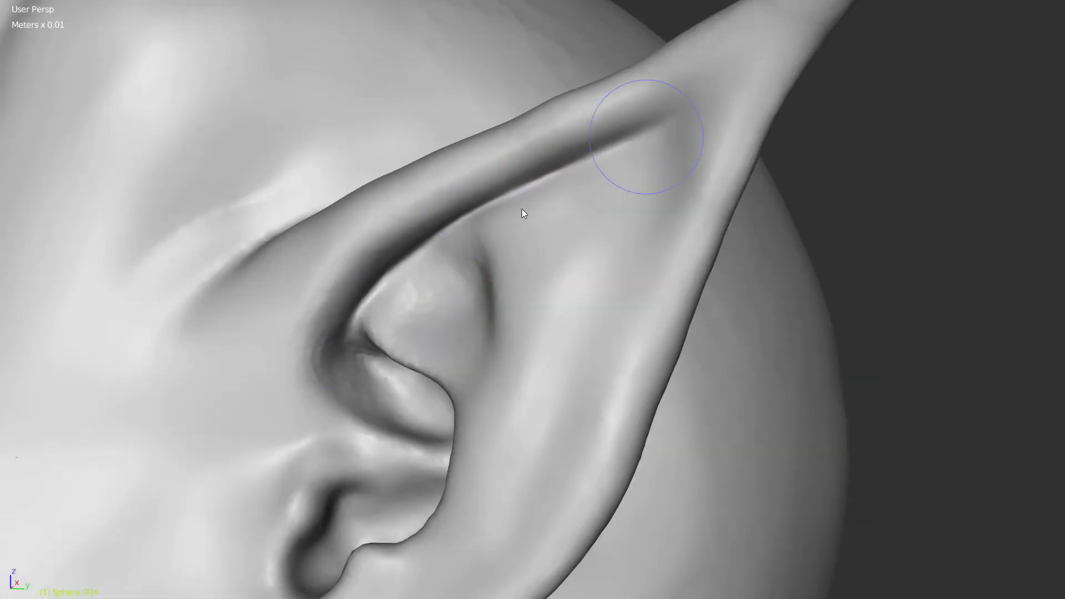
pyautogui.moveTo(303, 331); pyautogui.dragTo(463, 343, button='middle')
pyautogui.scroll(1, 615, 285)
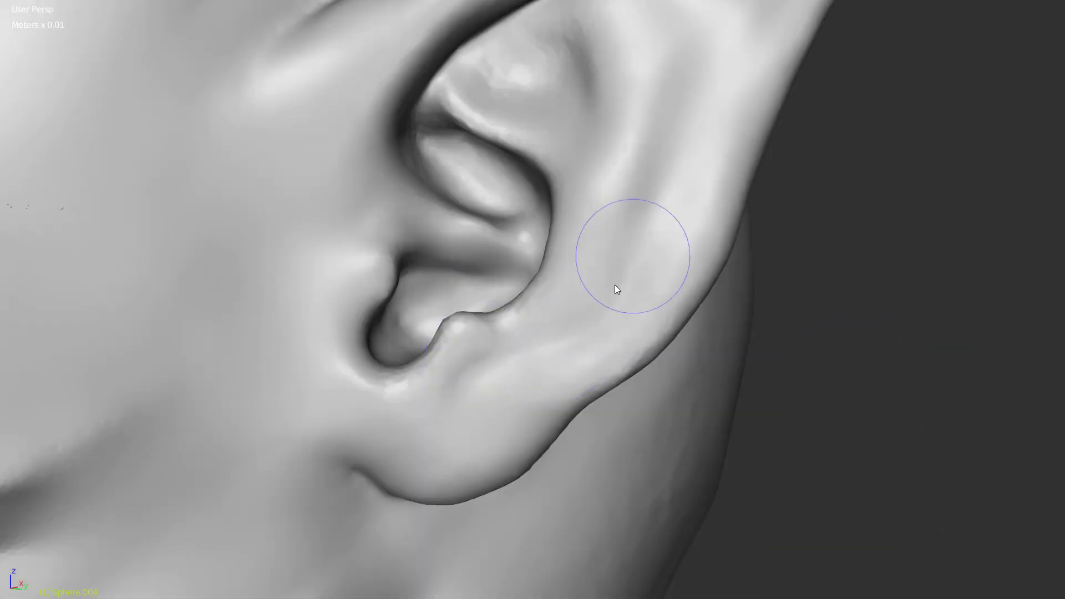
pyautogui.scroll(2, 495, 318)
pyautogui.moveTo(746, 86); pyautogui.dragTo(568, 282, button='middle')
pyautogui.moveTo(695, 197); pyautogui.dragTo(674, 300)
# Inspect the pointed ear tip and whole ear, then return to a frontal face view.
pyautogui.scroll(-5, 673, 299)
pyautogui.moveTo(635, 251); pyautogui.dragTo(533, 289, button='middle')
pyautogui.scroll(5, 534, 290)
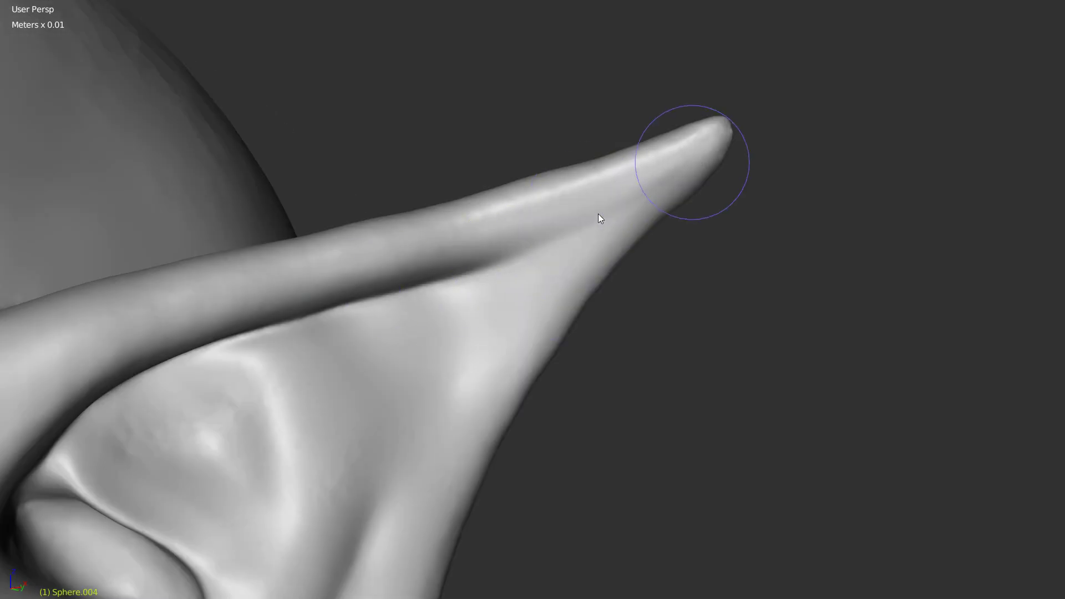
pyautogui.scroll(-4, 592, 171)
pyautogui.moveTo(592, 171)
pyautogui.mouseDown(button='middle')
pyautogui.moveTo(425, 340)
pyautogui.moveTo(430, 316)
pyautogui.mouseUp(button='middle')
pyautogui.scroll(1, 395, 277)
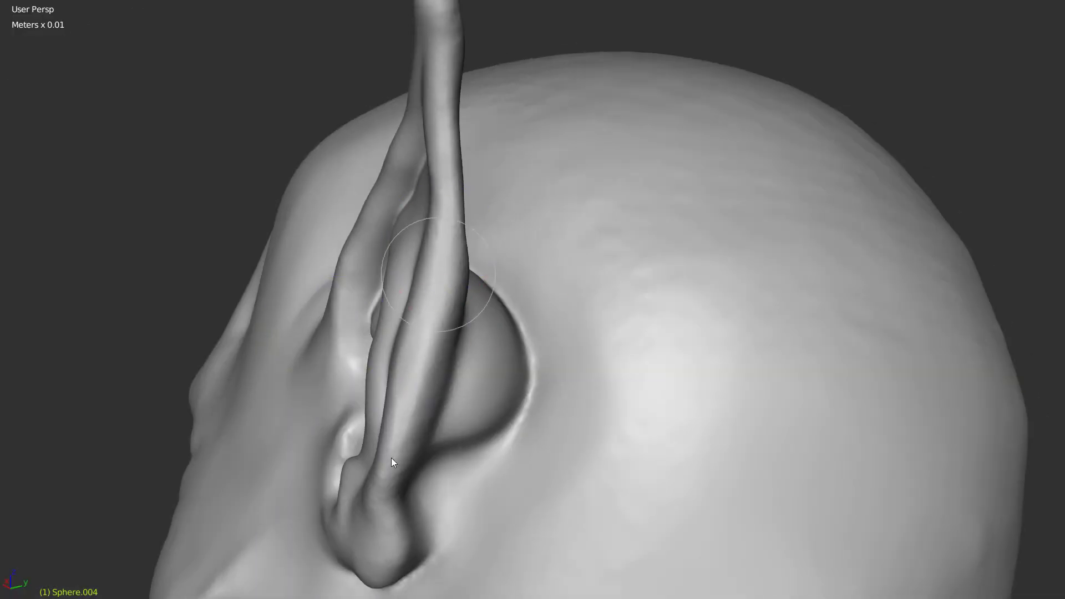
pyautogui.scroll(2, 528, 300)
pyautogui.moveTo(582, 376)
pyautogui.mouseDown(button='middle')
pyautogui.moveTo(510, 386)
pyautogui.moveTo(486, 277)
pyautogui.moveTo(433, 314)
pyautogui.mouseUp(button='middle')
pyautogui.scroll(-3, 485, 277)
pyautogui.scroll(-3, 609, 284)
pyautogui.scroll(4, 553, 366)
# Switch the head to Object Mode, select the right eyeball, and frame the whole bust.
pyautogui.press('Tab')
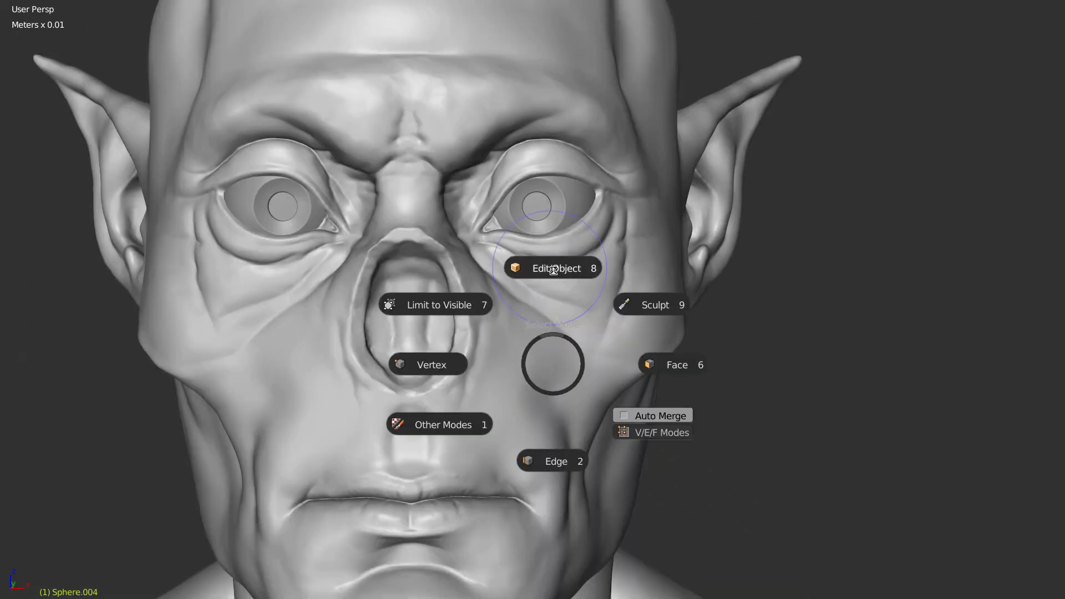
pyautogui.click(553, 268)
pyautogui.scroll(-3, 553, 269)
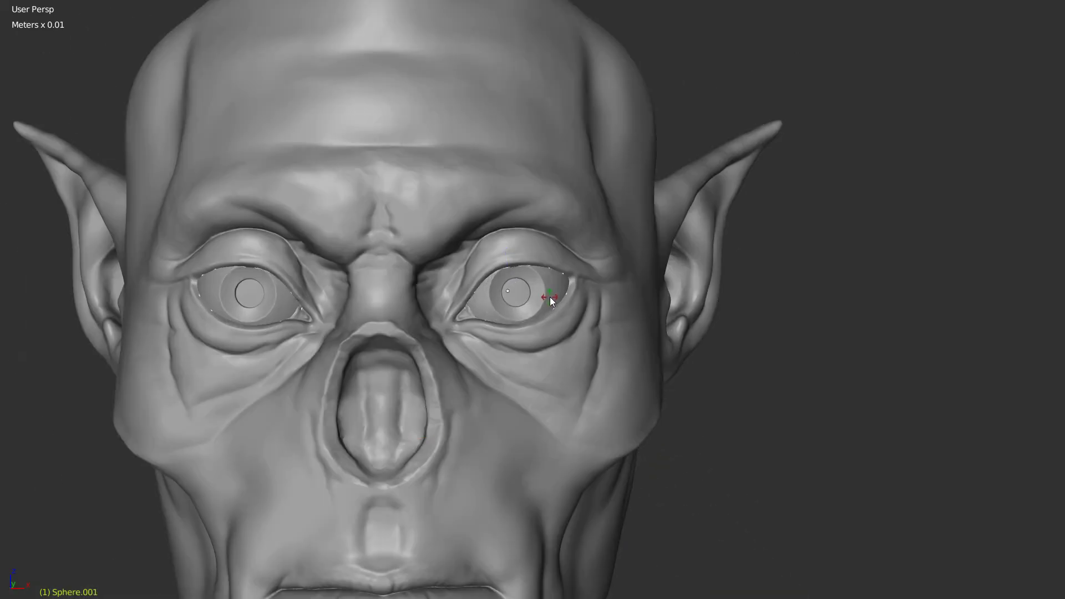
pyautogui.rightClick(547, 298)
pyautogui.scroll(-2, 547, 298)
pyautogui.moveTo(567, 369)
pyautogui.mouseDown(button='middle')
pyautogui.moveTo(545, 310)
pyautogui.moveTo(610, 286)
pyautogui.mouseUp(button='middle')
pyautogui.scroll(-3, 611, 286)
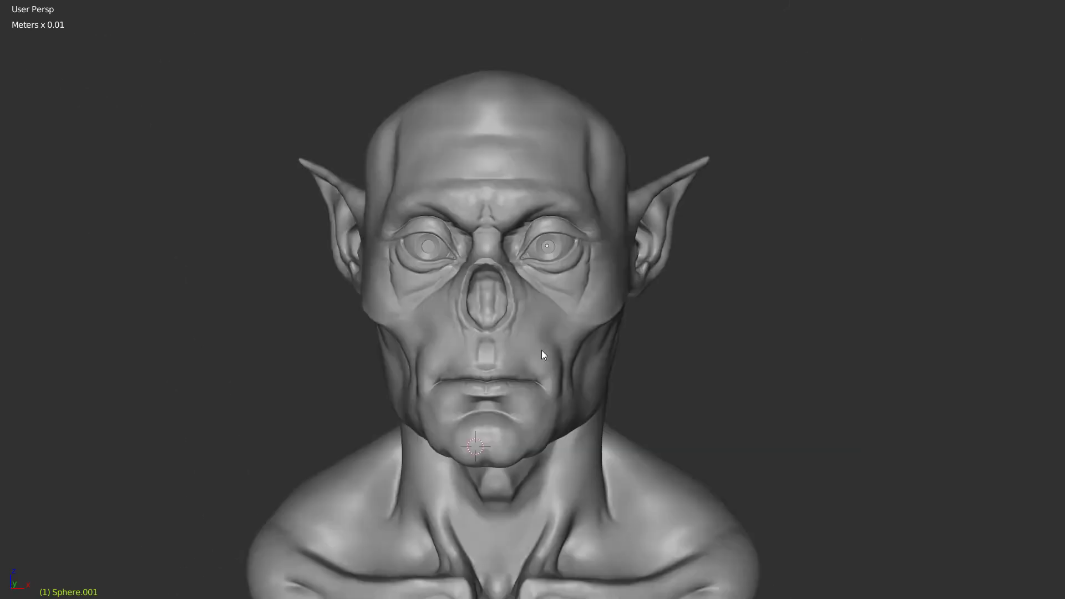